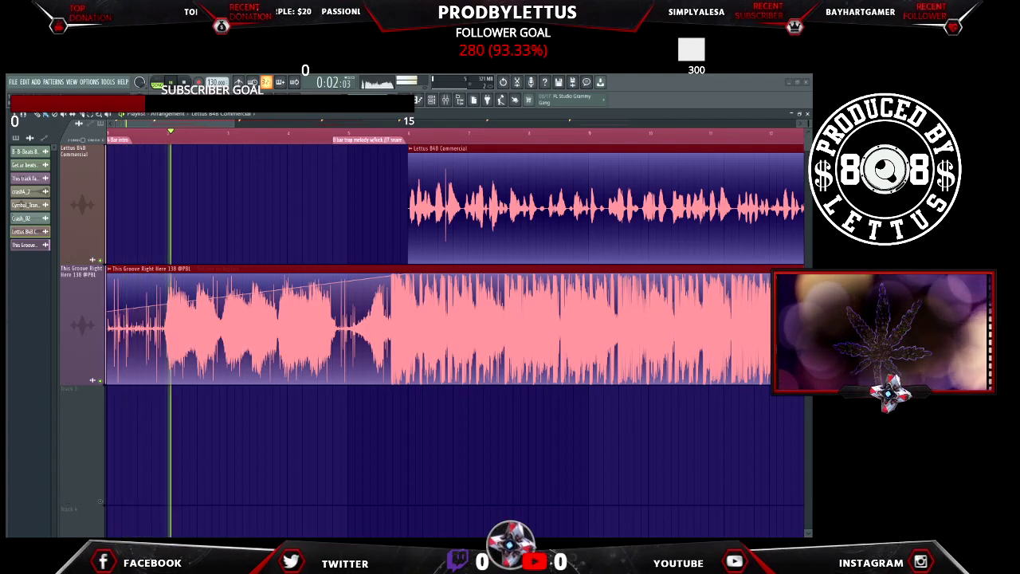
Play through the start of the Lettus B4B Commercial vocal and slice the clip just before the phrase at 0:10:03
{"action": "left_click_drag", "start_coordinate": [229, 121], "coordinate": [272, 121]}
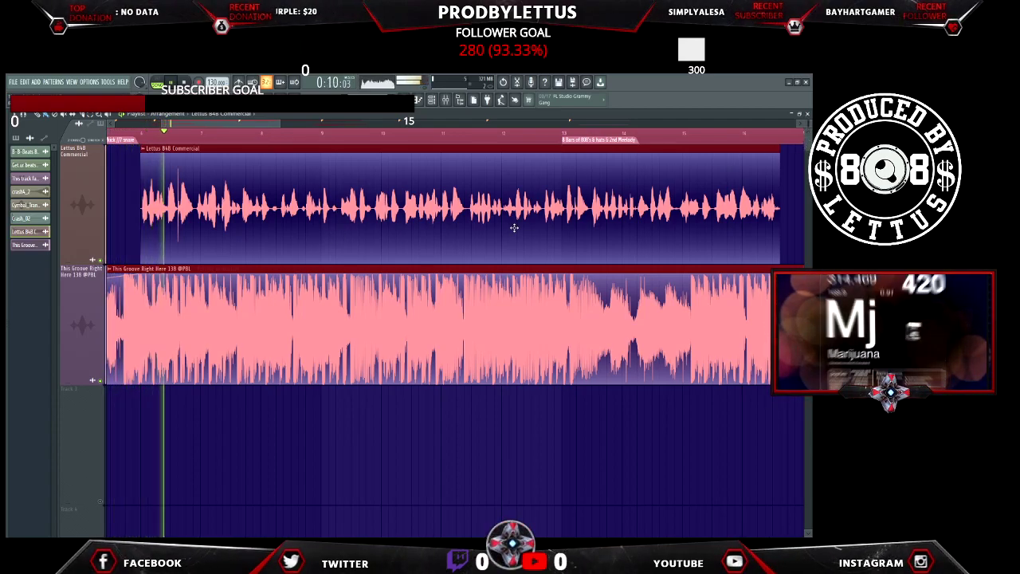
{"action": "key", "text": "space"}
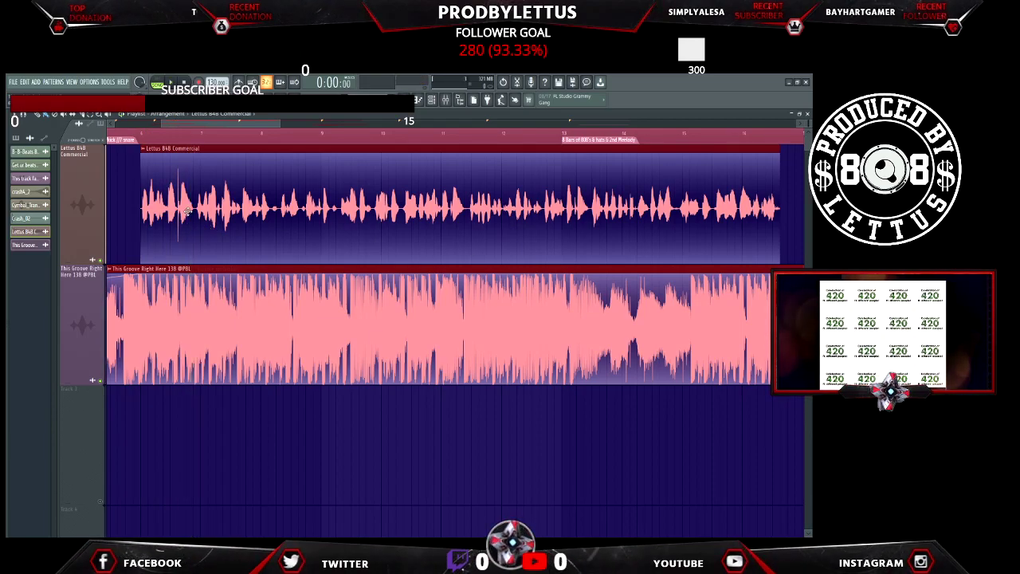
{"action": "key", "text": "space"}
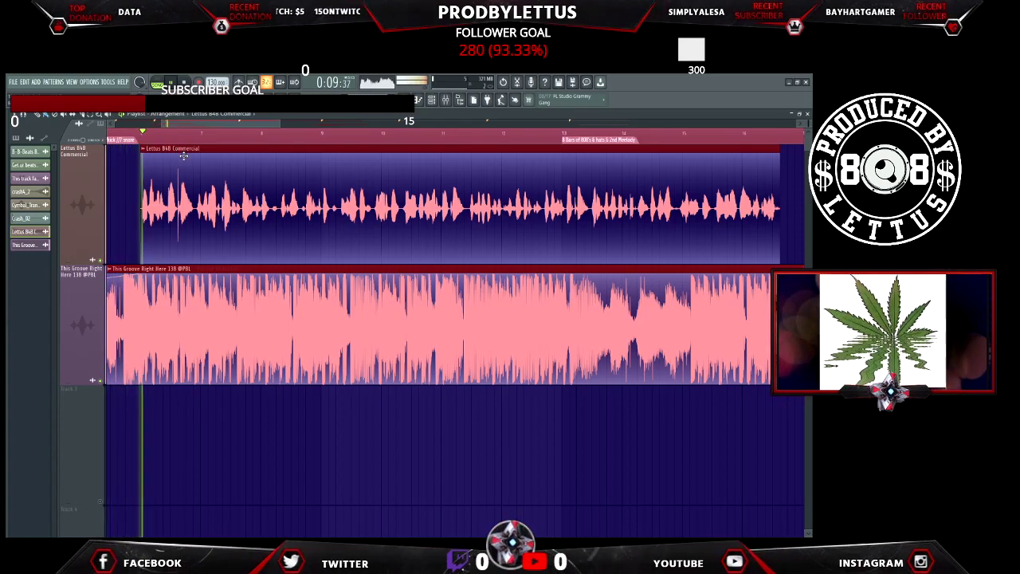
{"action": "key", "text": "space"}
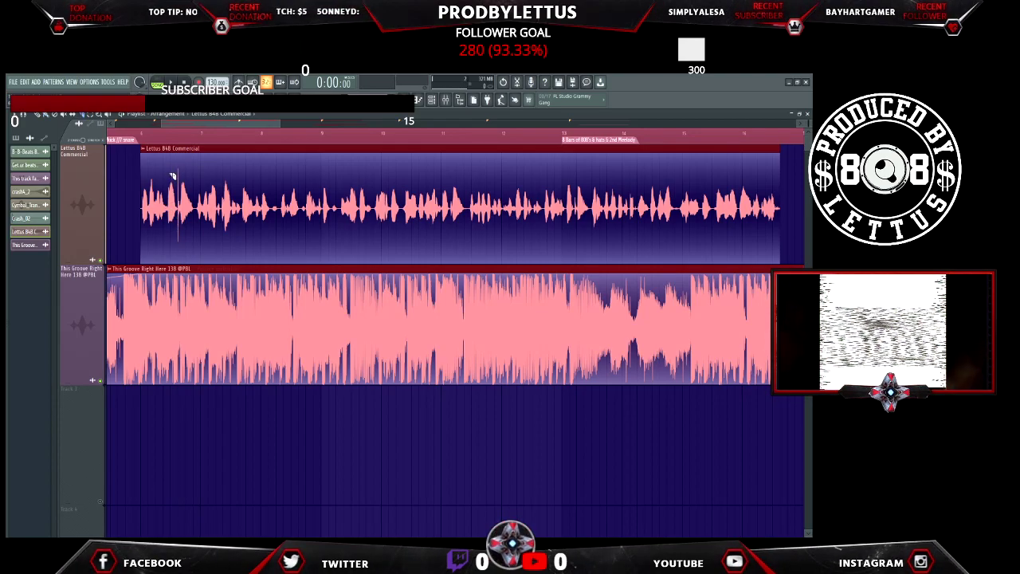
{"action": "scroll", "coordinate": [174, 133], "scroll_direction": "up", "scroll_amount": 10}
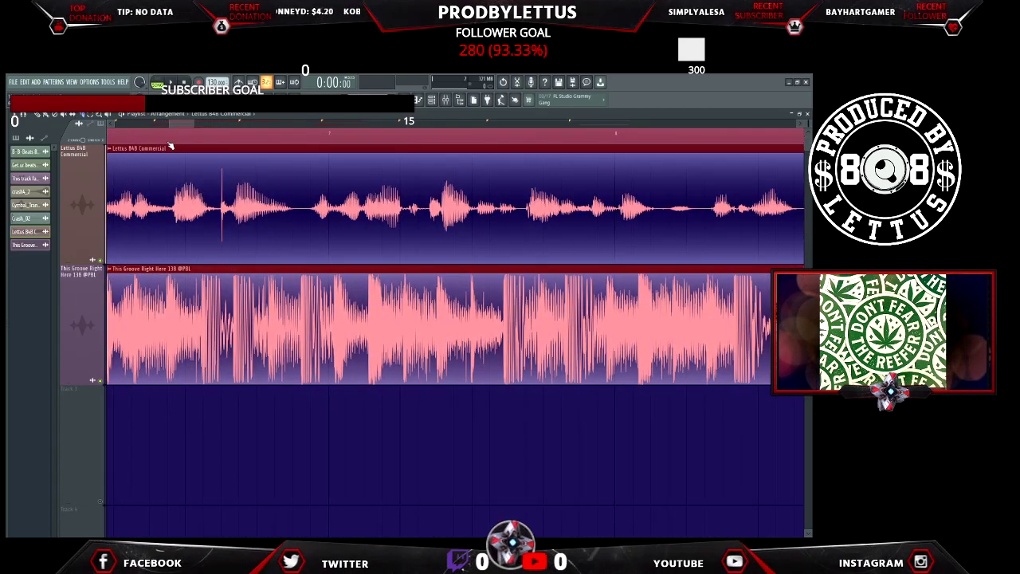
{"action": "key", "text": "space"}
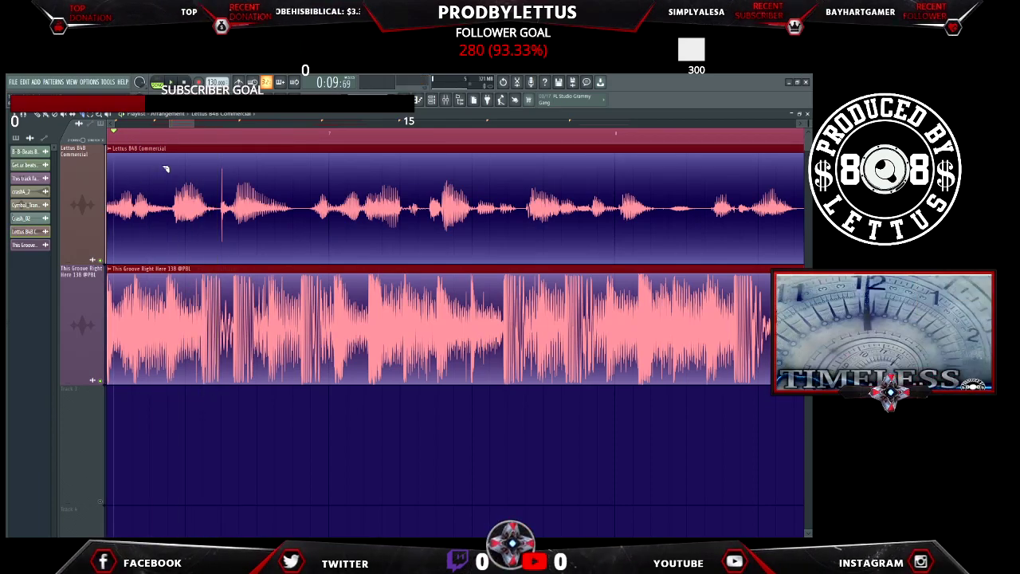
{"action": "mouse_move", "coordinate": [168, 187]}
{"action": "left_mouse_down"}
{"action": "mouse_move", "coordinate": [159, 231]}
{"action": "mouse_move", "coordinate": [174, 264]}
{"action": "left_mouse_up"}
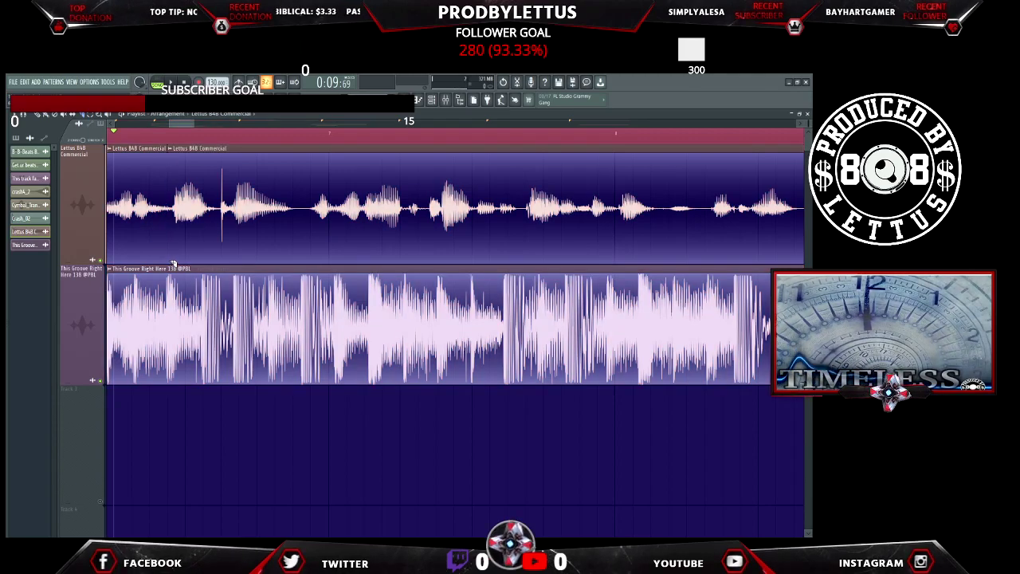
Play the vocal from the new cut at 0:10:03 and slice the clip again at the end of that phrase, before bar 7
{"action": "left_click", "coordinate": [170, 140]}
{"action": "left_click", "coordinate": [170, 141]}
{"action": "key", "text": "space"}
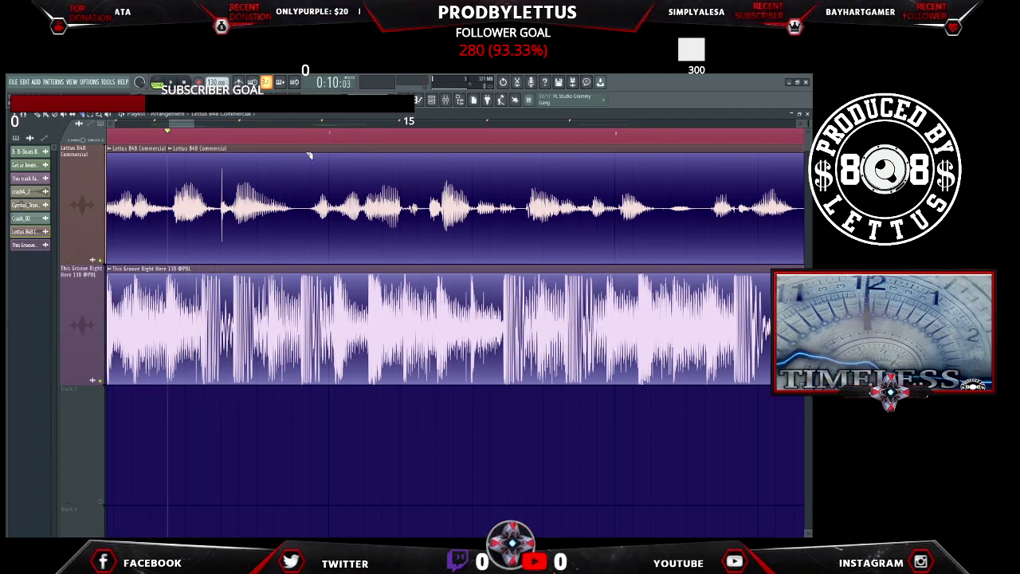
{"action": "left_click_drag", "start_coordinate": [311, 263], "coordinate": [310, 251]}
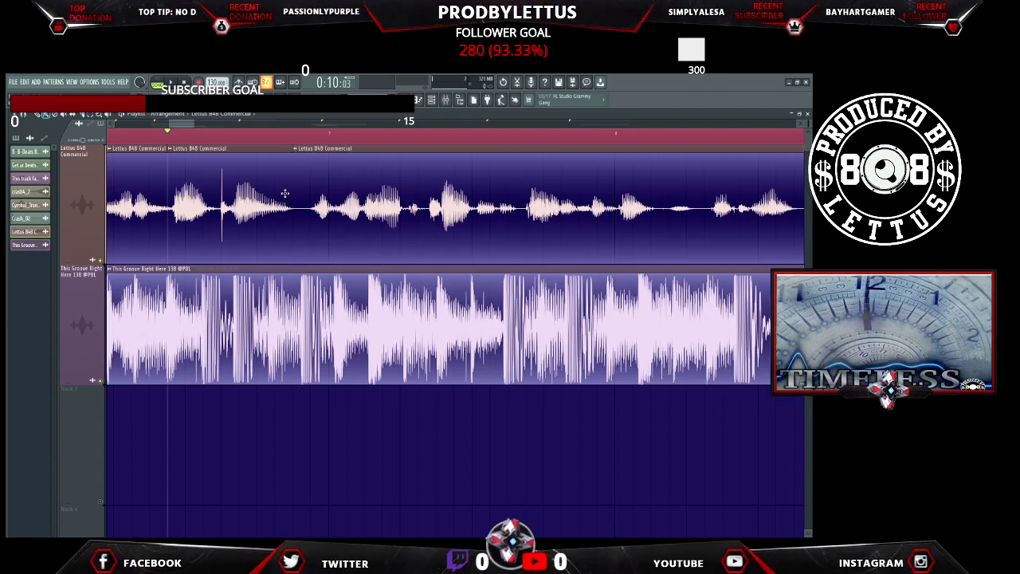
Place a unique copy of the cut-out vocal slice on Track 3, move it onto the vocal track across bar 7, and audition it
{"action": "left_click", "coordinate": [292, 449]}
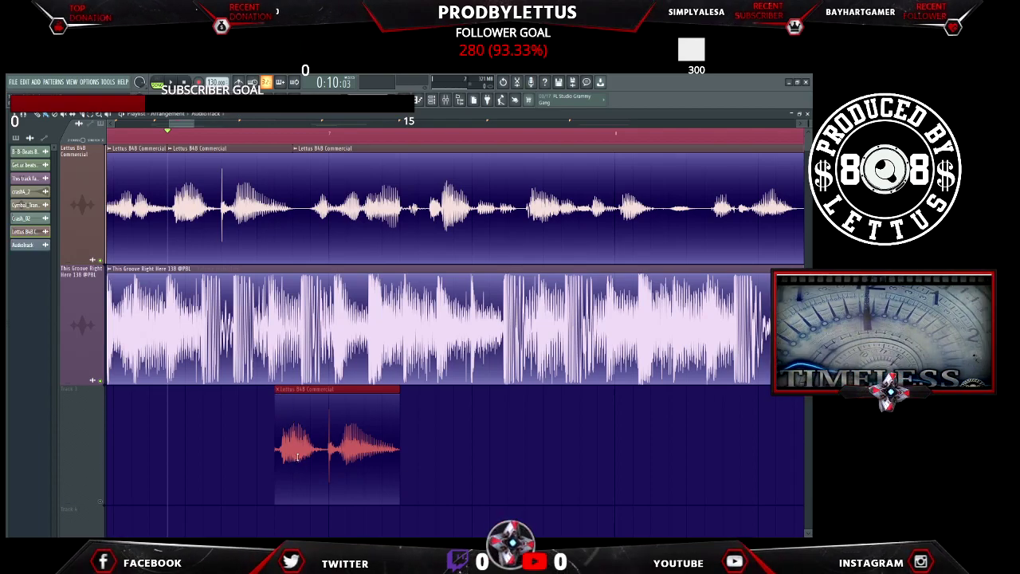
{"action": "double_click", "coordinate": [331, 437]}
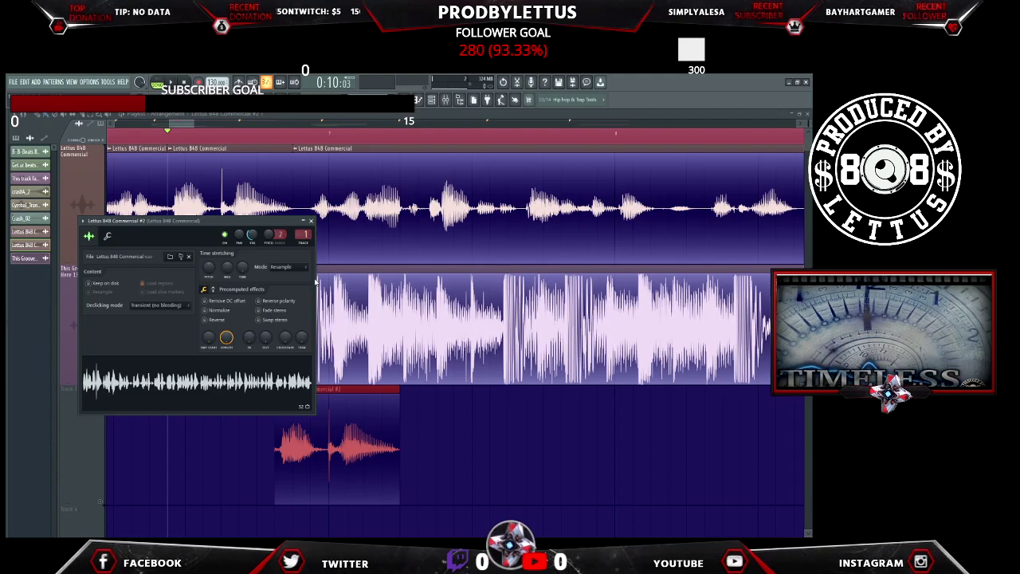
{"action": "key", "text": "space"}
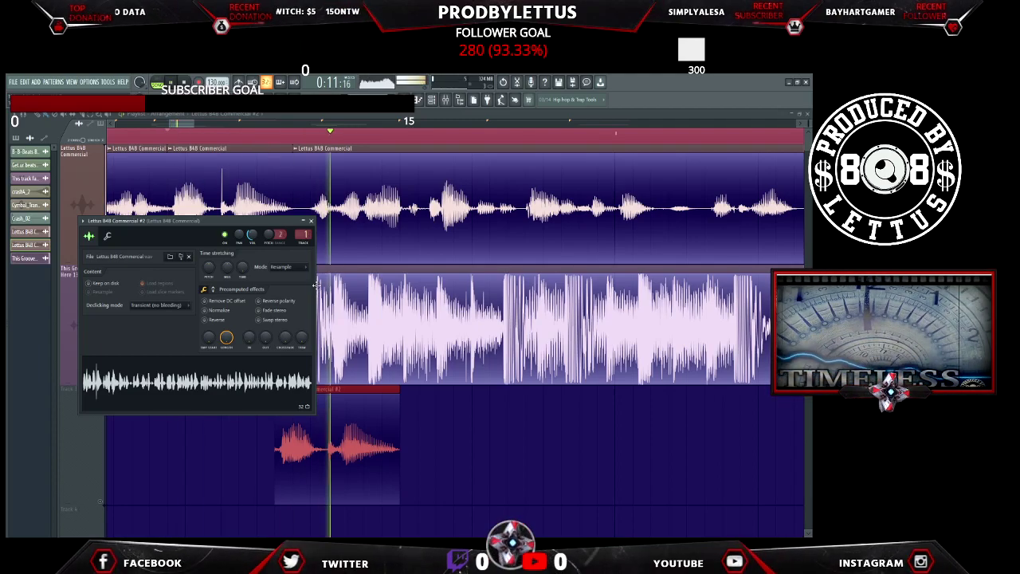
{"action": "left_click_drag", "start_coordinate": [337, 458], "coordinate": [333, 204]}
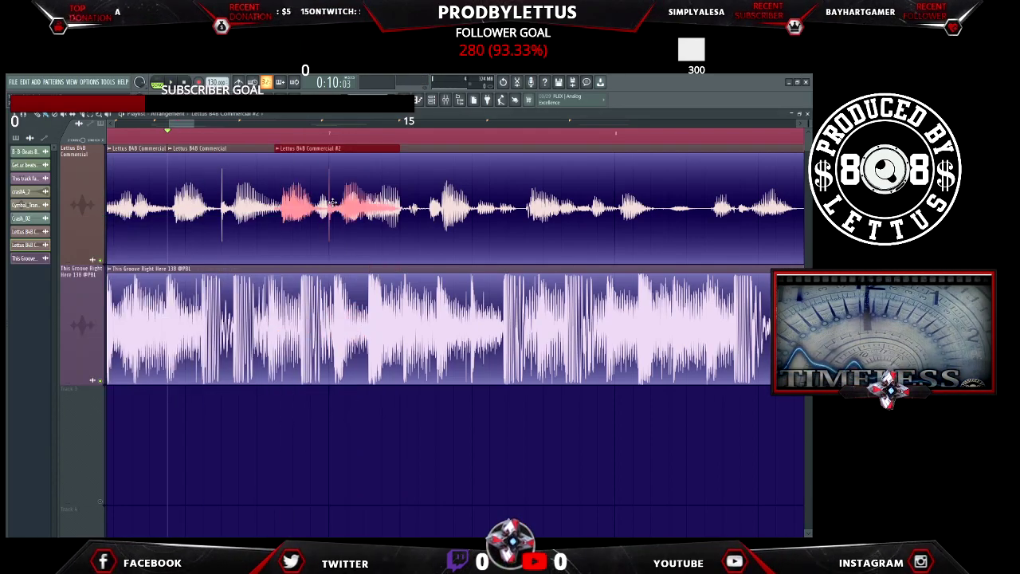
{"action": "key", "text": "space"}
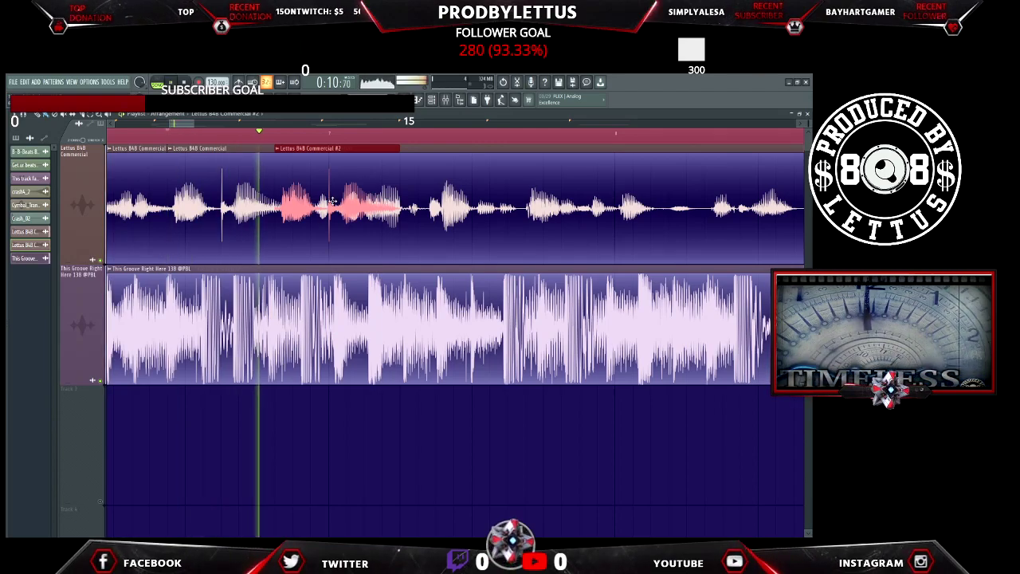
{"action": "key", "text": "space"}
Try shifting the duplicated vocal slice earlier in two moves so it follows the original phrase more closely, auditioning each placement
{"action": "left_click_drag", "start_coordinate": [331, 201], "coordinate": [312, 204]}
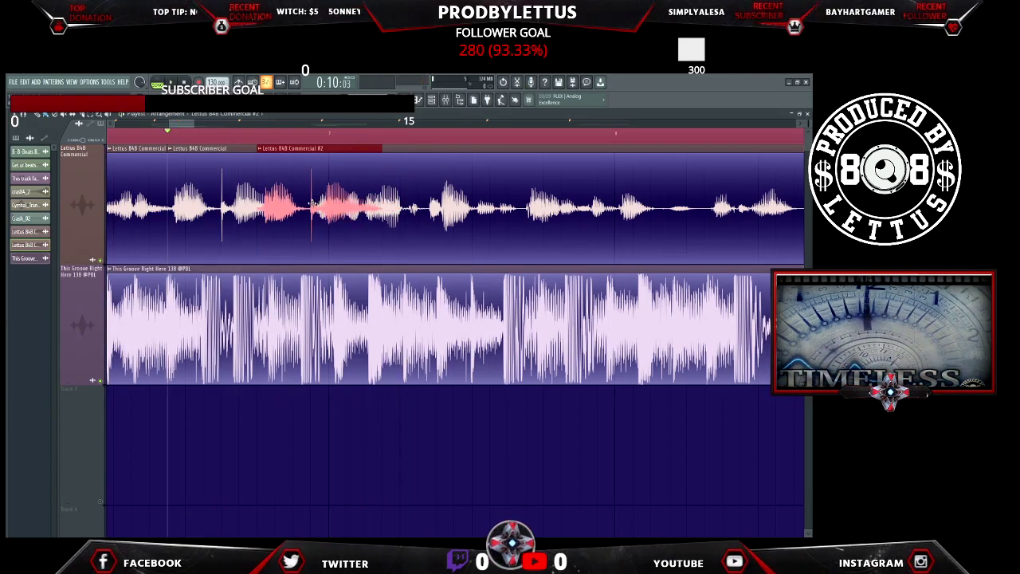
{"action": "key", "text": "space"}
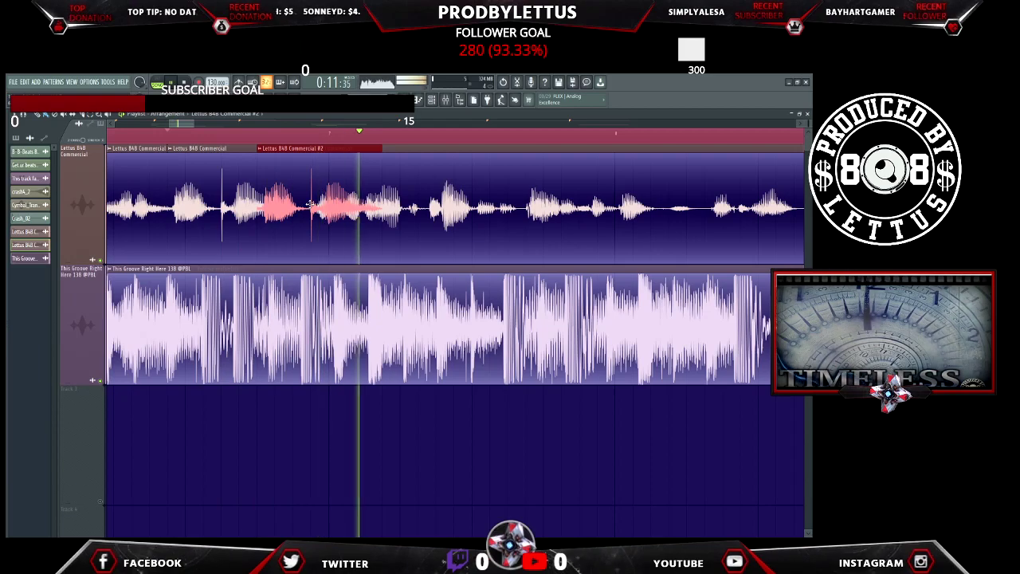
{"action": "key", "text": "space"}
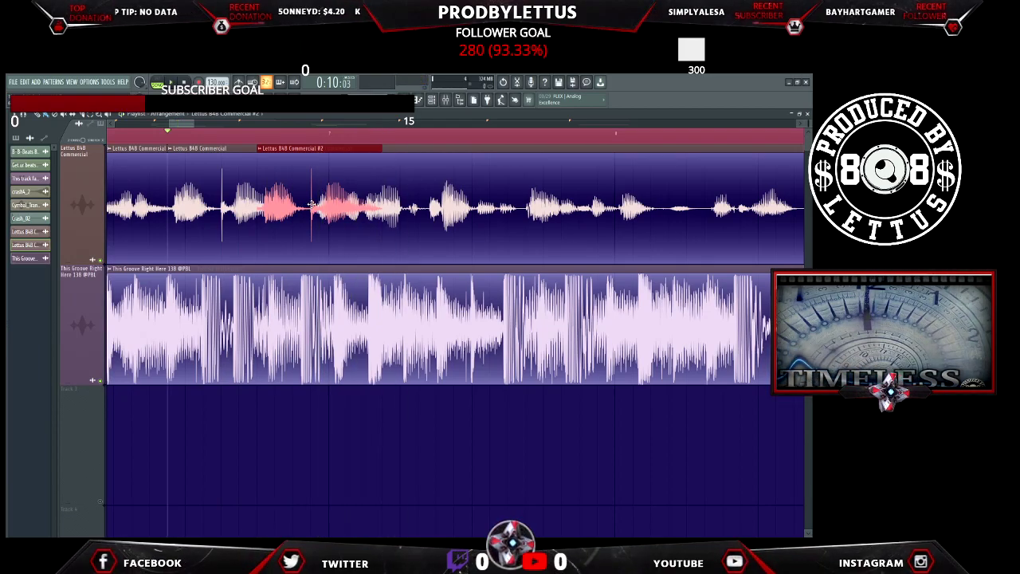
{"action": "left_click_drag", "start_coordinate": [309, 205], "coordinate": [301, 207]}
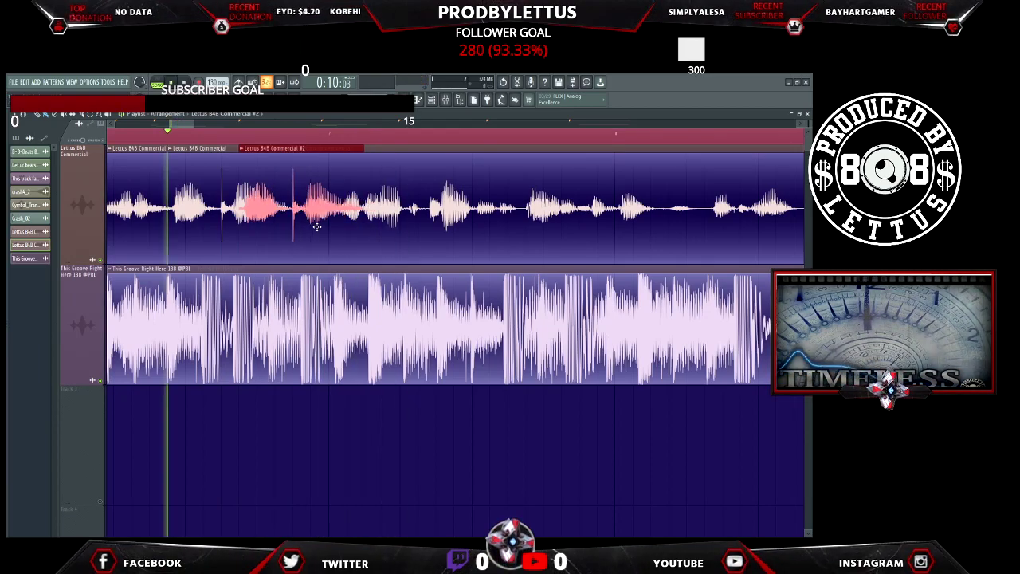
{"action": "key", "text": "space"}
{"action": "key", "text": "space"}
{"action": "double_click", "coordinate": [279, 205]}
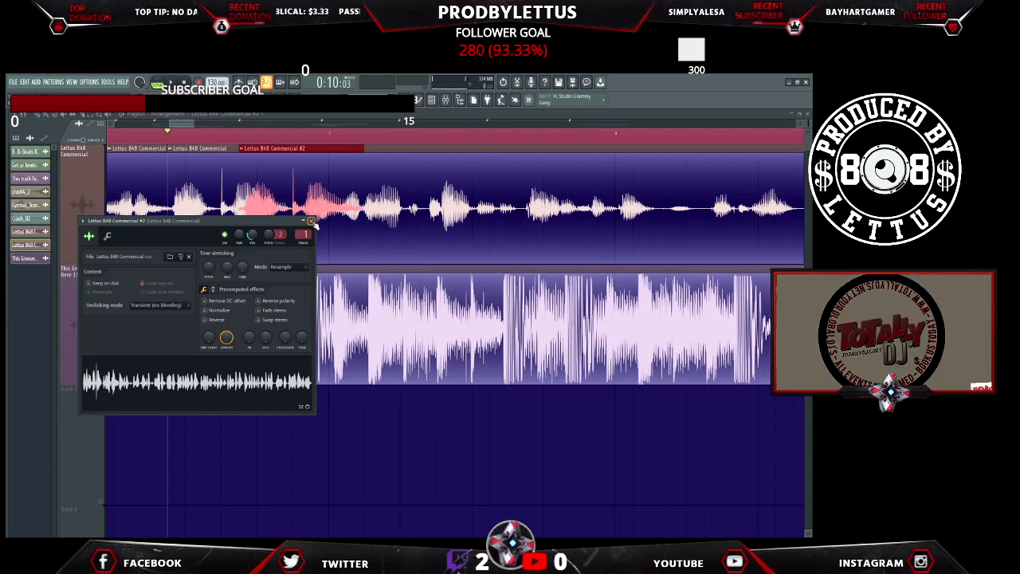
{"action": "left_click", "coordinate": [311, 221]}
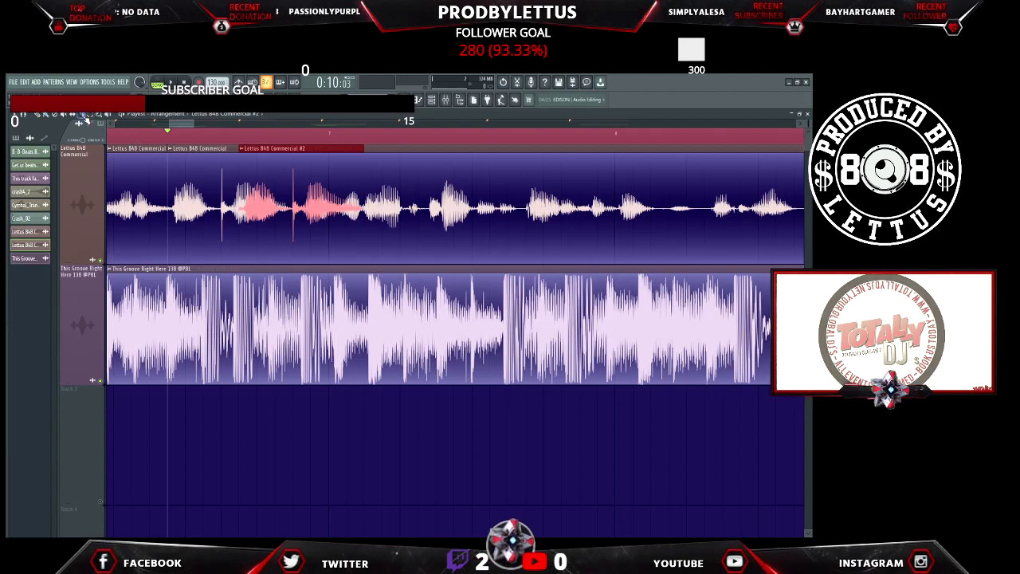
{"action": "key", "text": "space"}
{"action": "key", "text": "space"}
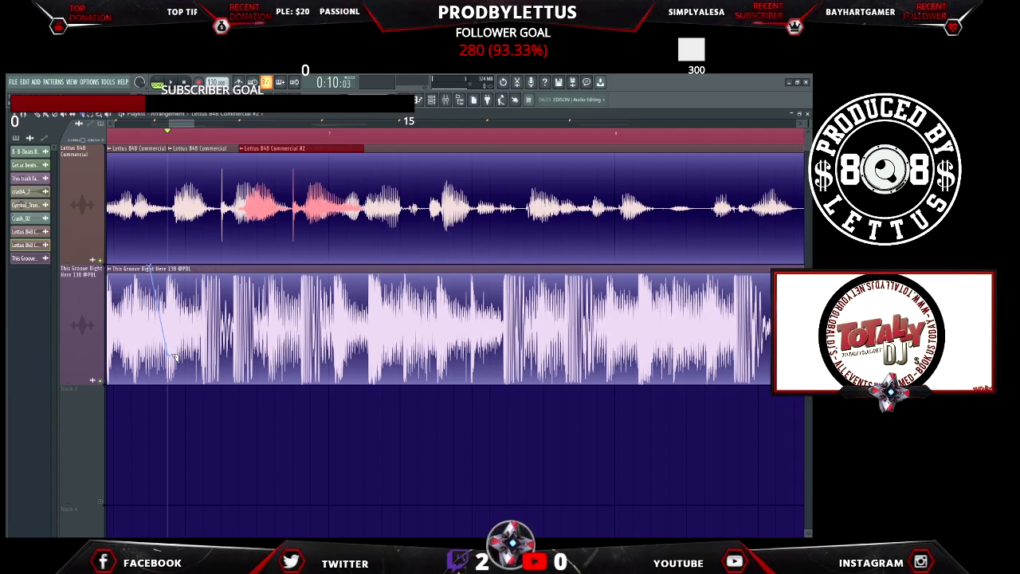
Slice the This Groove Right Here 130 beat clip at the vocal cut at 0:10:03 and again at bar 7
{"action": "key", "text": "ctrl+z"}
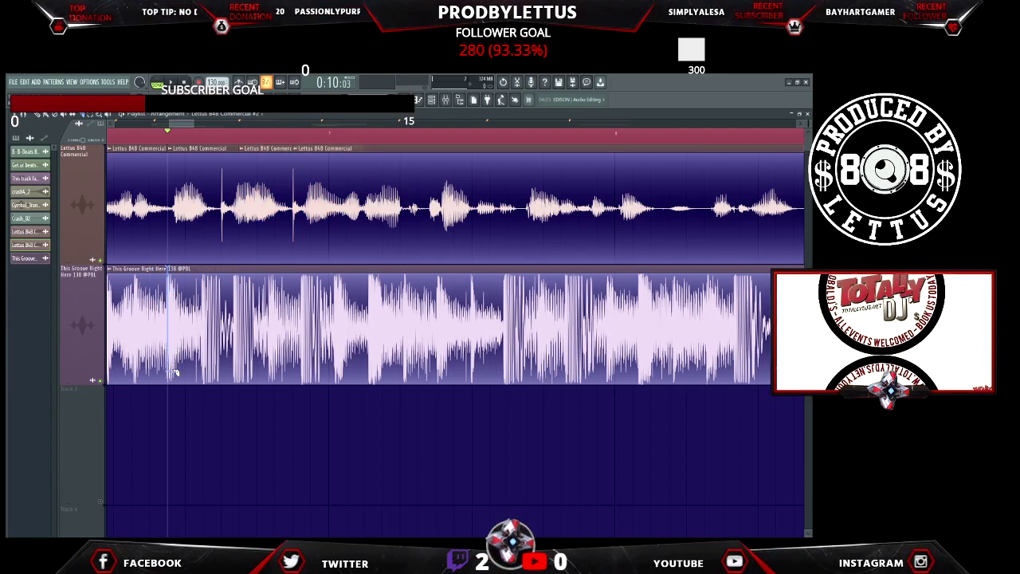
{"action": "left_click_drag", "start_coordinate": [176, 405], "coordinate": [176, 405]}
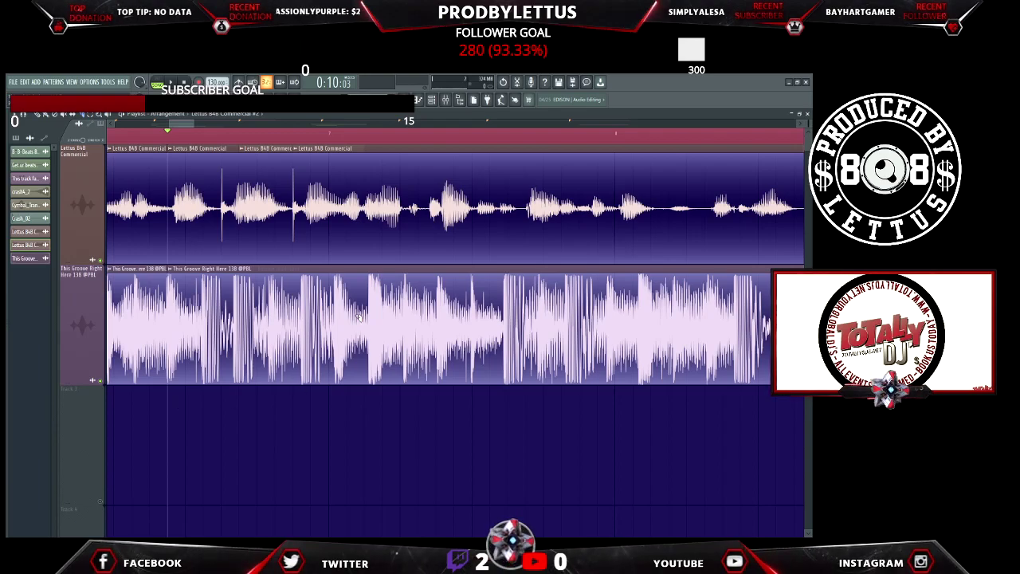
{"action": "left_click_drag", "start_coordinate": [333, 414], "coordinate": [333, 410]}
Mute the beat slice between 0:10:03 and bar 7 and listen to the vocal repeat without the beat
{"action": "left_click", "coordinate": [272, 339]}
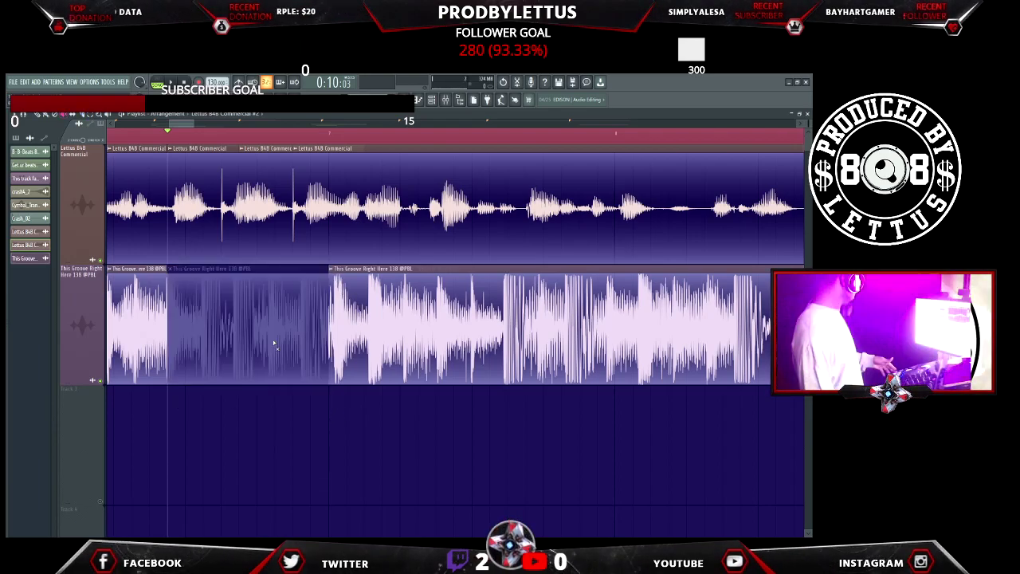
{"action": "key", "text": "space"}
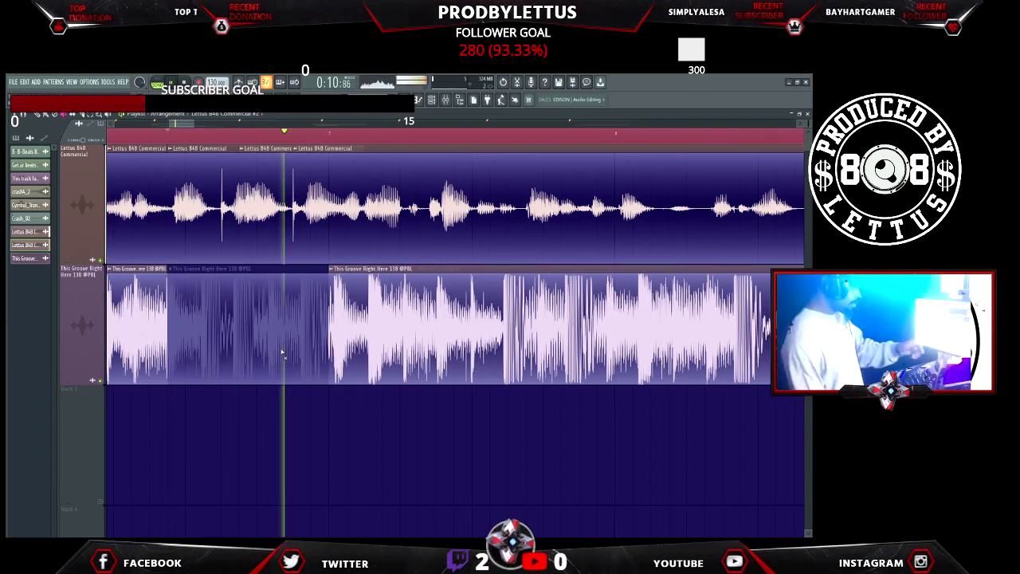
{"action": "key", "text": "space"}
{"action": "key", "text": "space"}
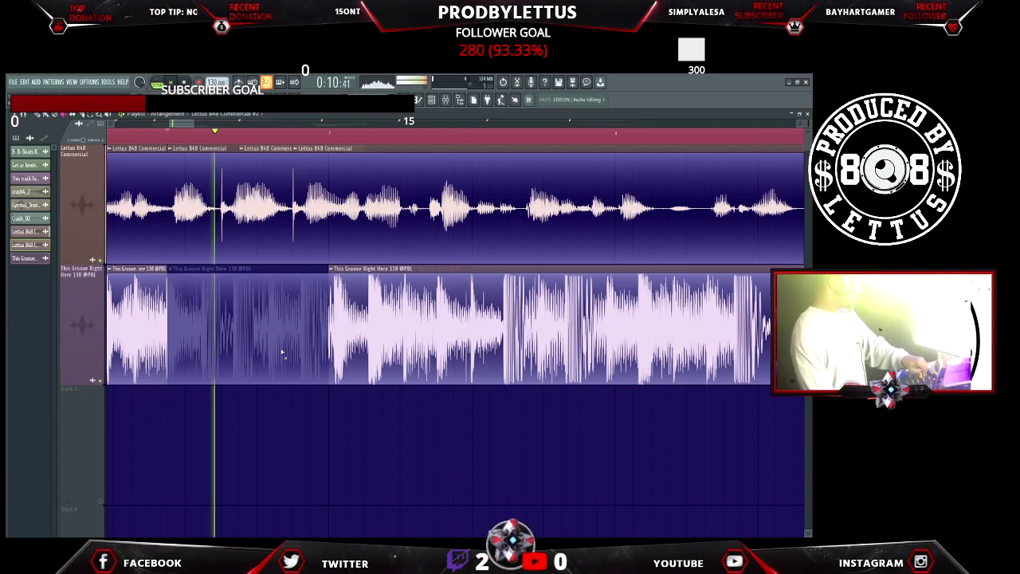
Unmute the beat slice before bar 7 and play the section again with the beat under the vocal repeat
{"action": "left_click", "coordinate": [192, 359]}
{"action": "key", "text": "space"}
{"action": "key", "text": "space"}
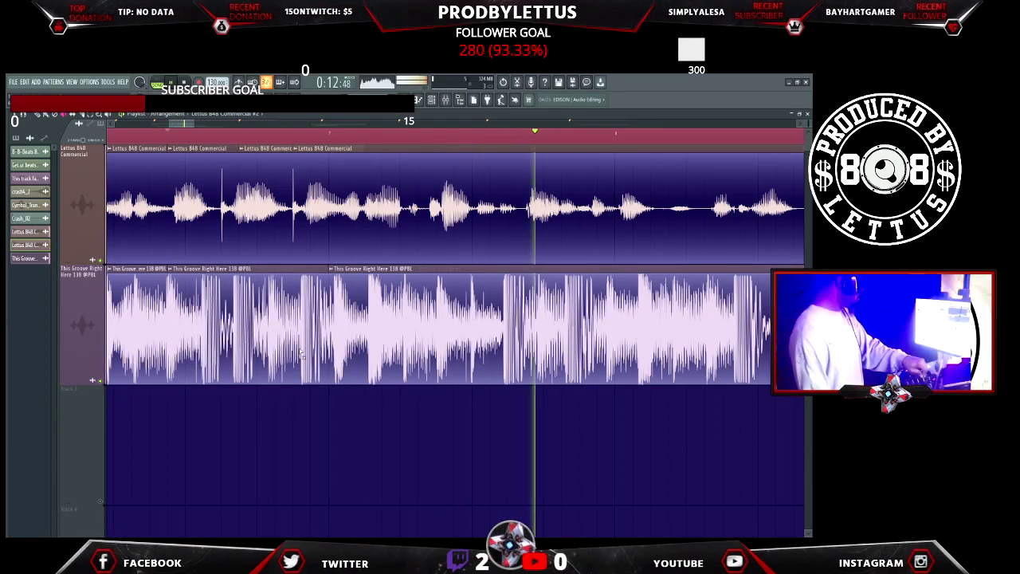
{"action": "key", "text": "space"}
{"action": "key", "text": "space"}
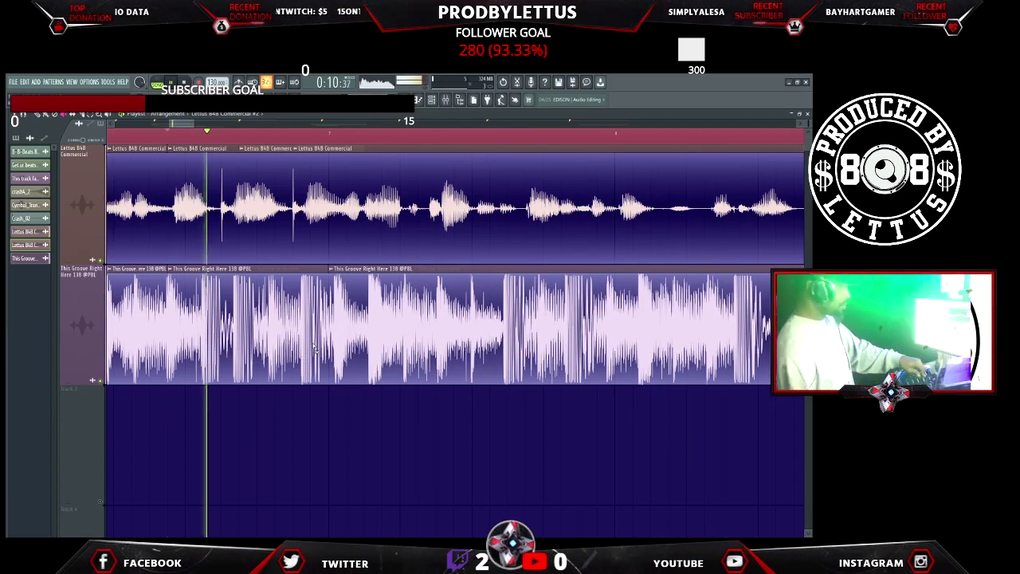
{"action": "key", "text": "space"}
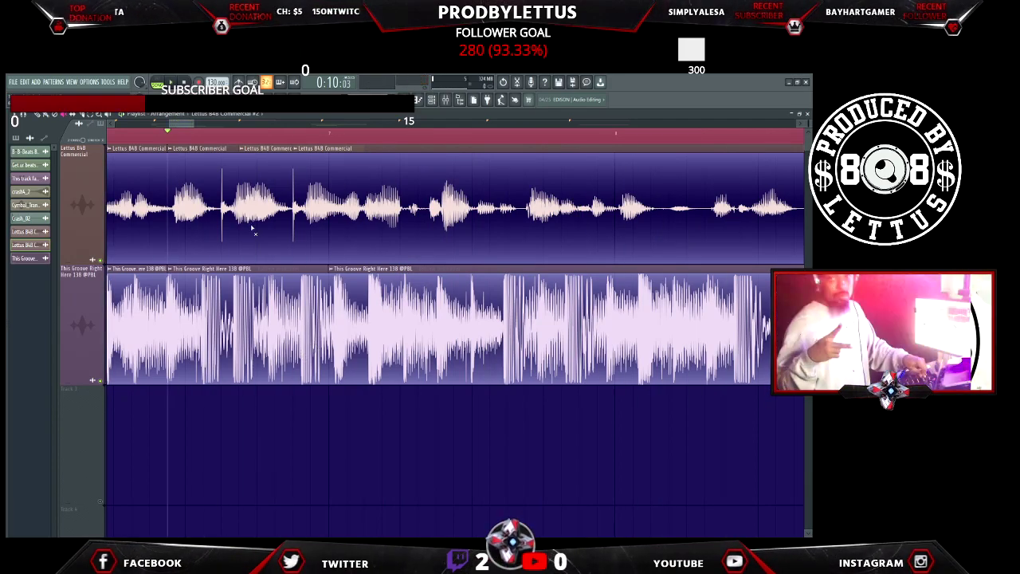
Move the duplicated vocal slice back to the right so its spike lands on bar 7, and audition the section
{"action": "left_click_drag", "start_coordinate": [257, 215], "coordinate": [299, 208]}
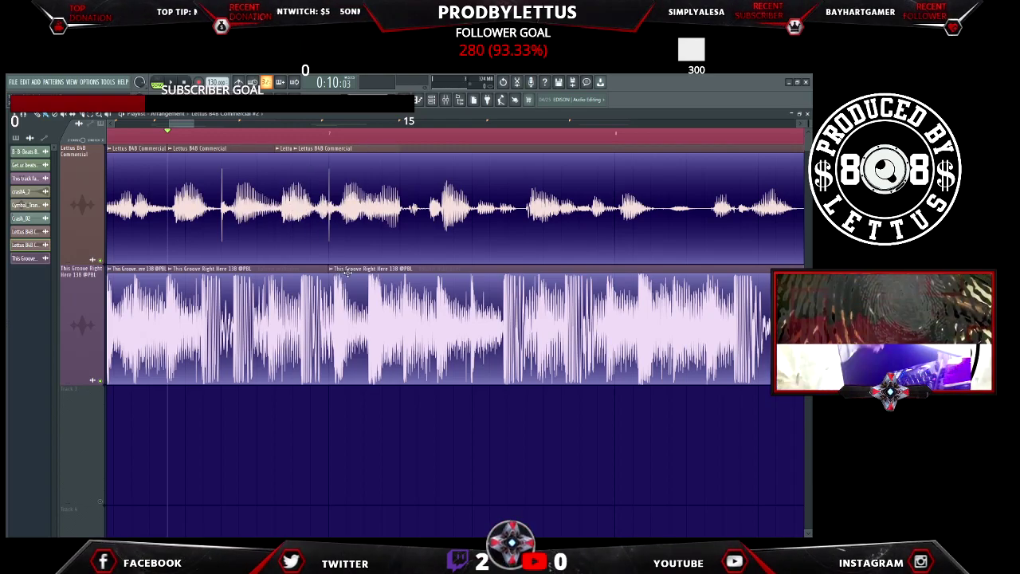
{"action": "key", "text": "space"}
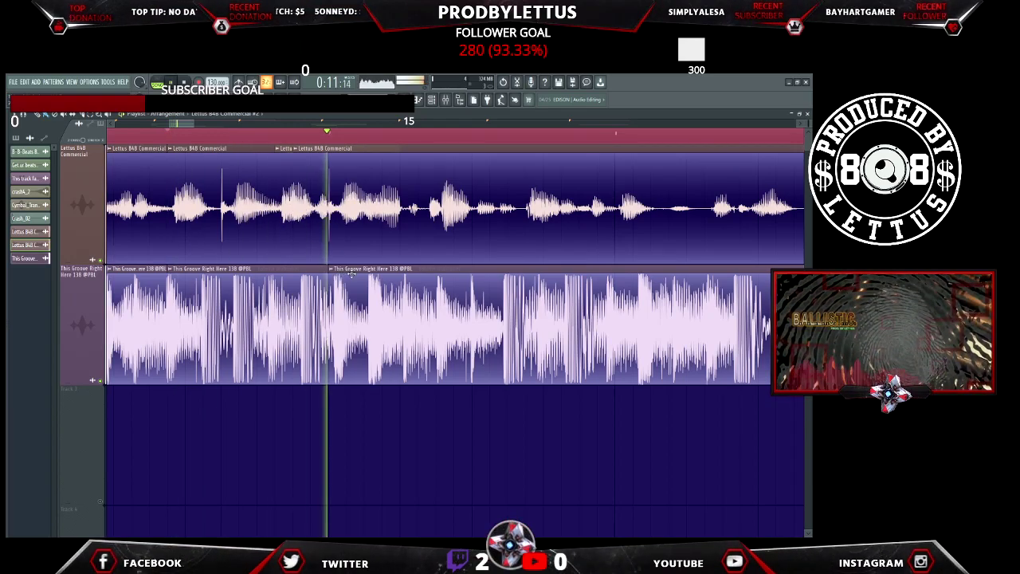
{"action": "key", "text": "space"}
{"action": "key", "text": "space"}
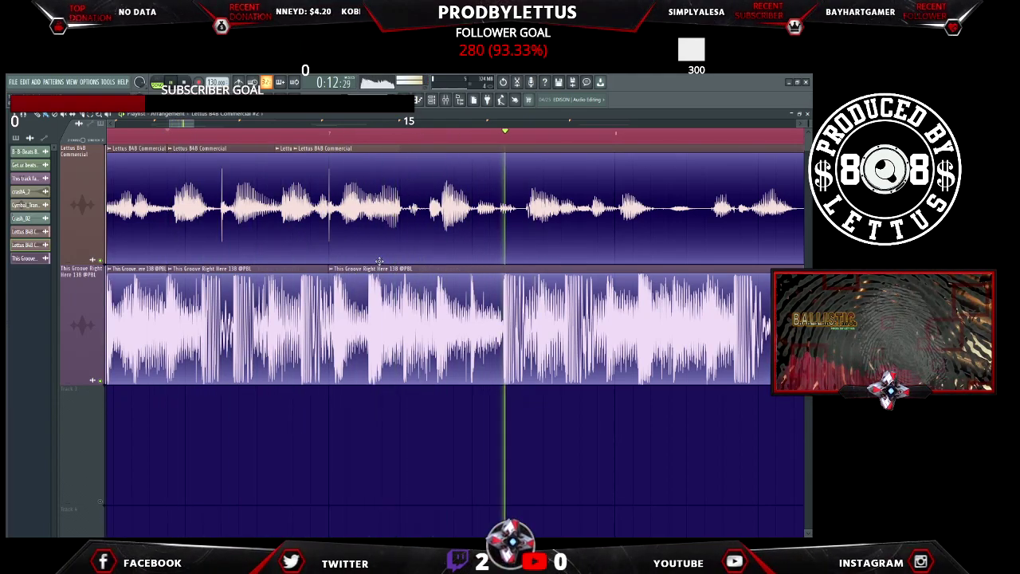
{"action": "key", "text": "space"}
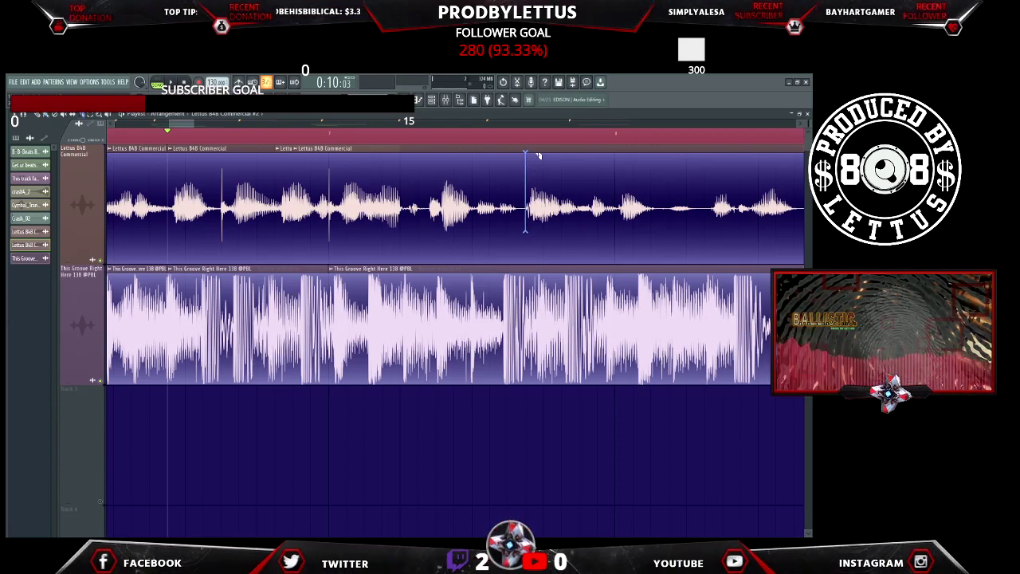
Slice the vocal clip before and after the phrase spanning bar 8 and place a copy of that slice on Track 3
{"action": "key", "text": "space"}
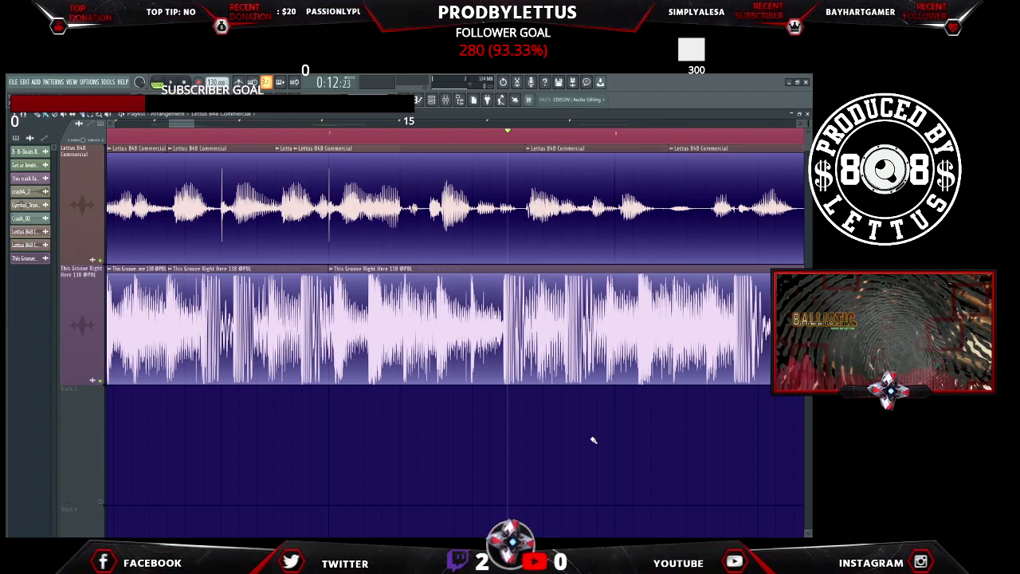
{"action": "left_click", "coordinate": [574, 457]}
{"action": "left_click_drag", "start_coordinate": [606, 447], "coordinate": [594, 445]}
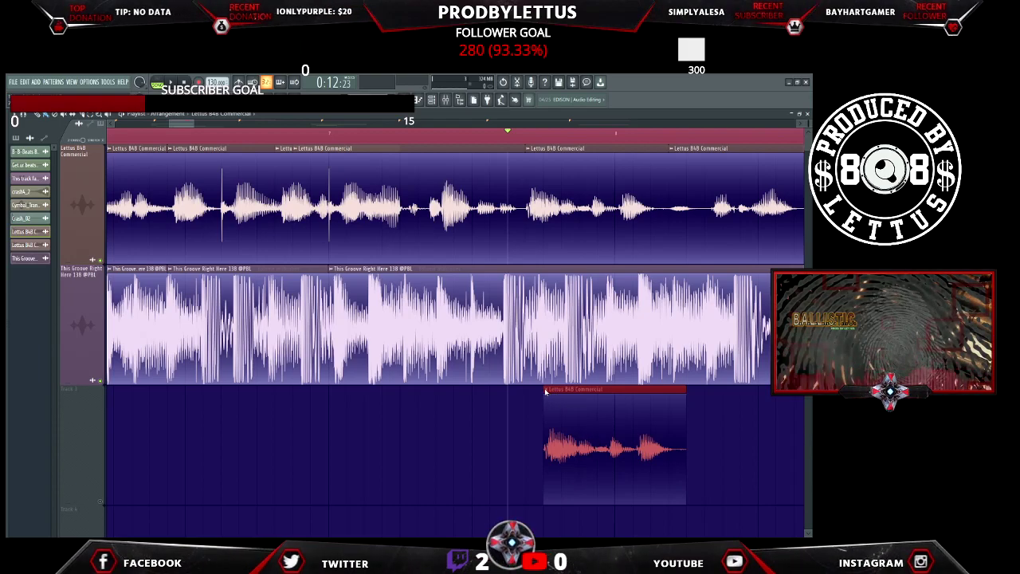
Make the vocal copy on Track 3 a unique clip, audition it over the vocal, and place it on Track 3 just after bar 8
{"action": "double_click", "coordinate": [588, 463]}
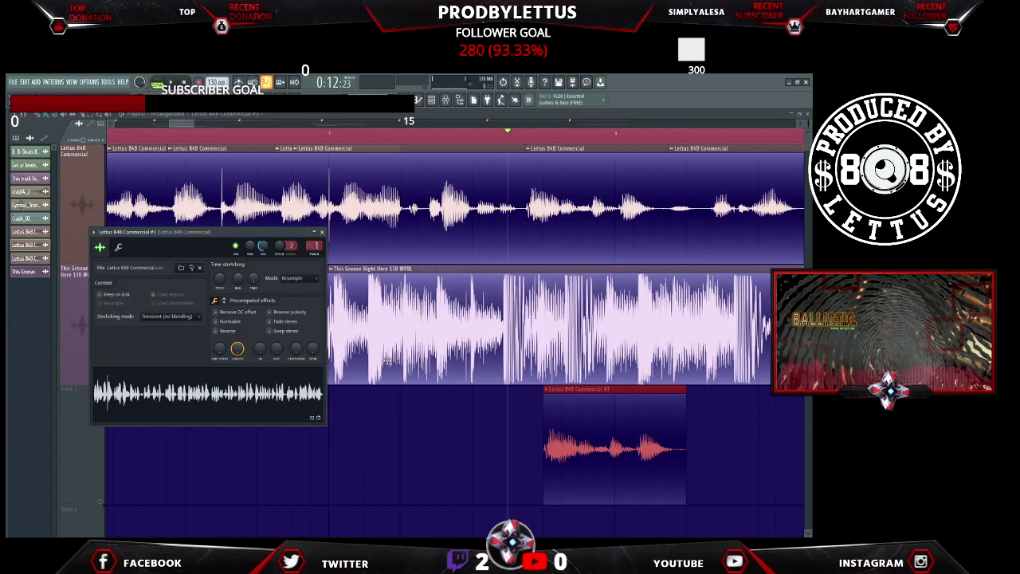
{"action": "left_click_drag", "start_coordinate": [582, 452], "coordinate": [590, 453]}
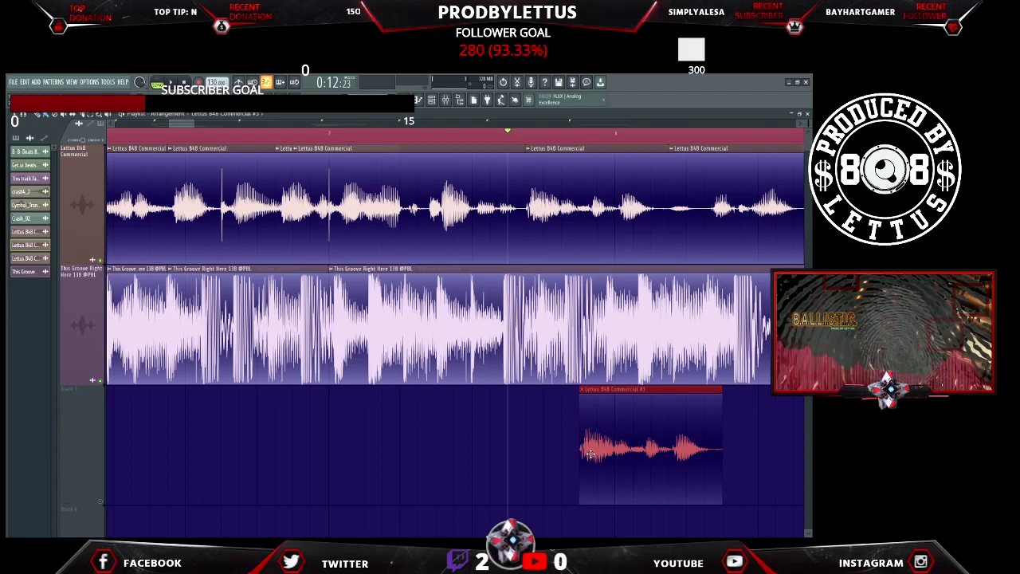
{"action": "key", "text": "space"}
{"action": "left_click_drag", "start_coordinate": [590, 454], "coordinate": [599, 149]}
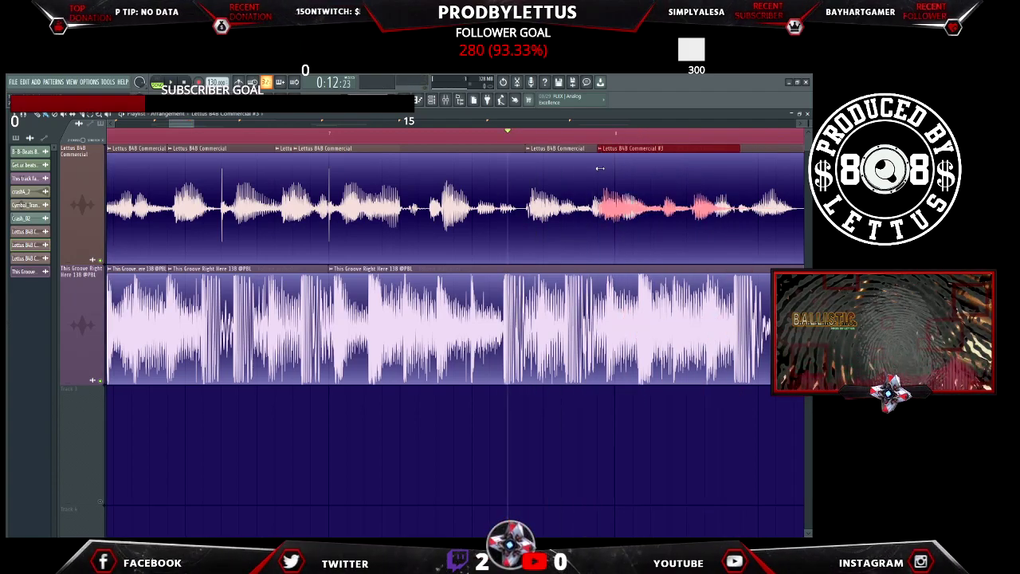
{"action": "key", "text": "space"}
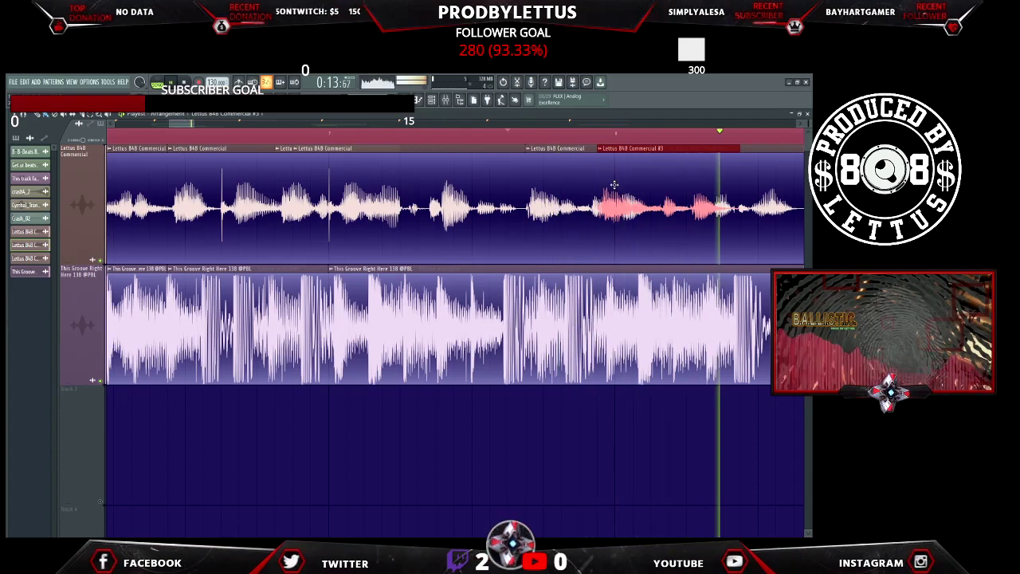
{"action": "left_click_drag", "start_coordinate": [613, 185], "coordinate": [698, 532]}
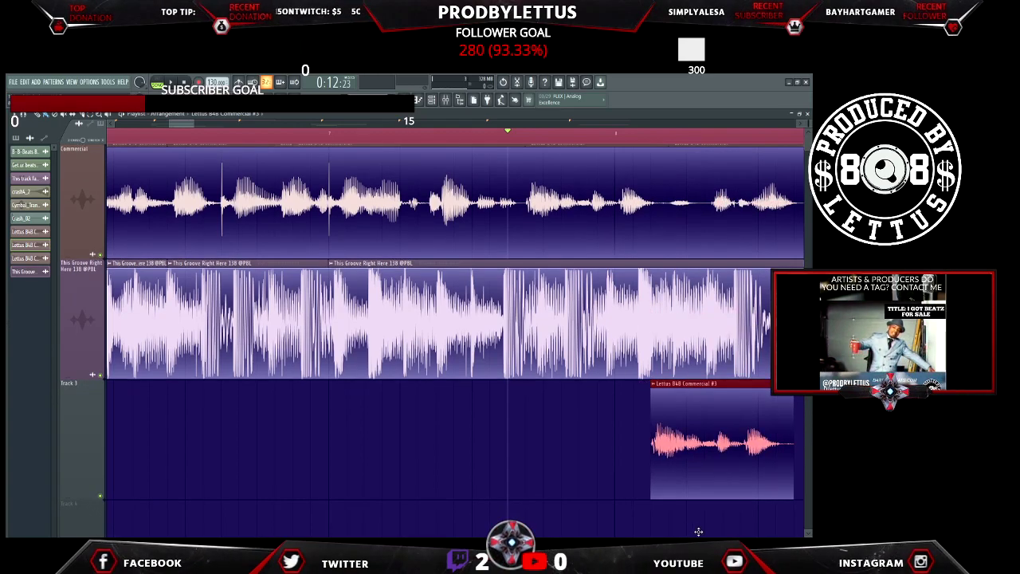
Move the Lettus B4B Commercial #2 repeat onto Track 3 around bar 7 and realign the vocal phrase that follows it
{"action": "left_click_drag", "start_coordinate": [463, 199], "coordinate": [370, 166]}
{"action": "left_click_drag", "start_coordinate": [285, 196], "coordinate": [282, 463]}
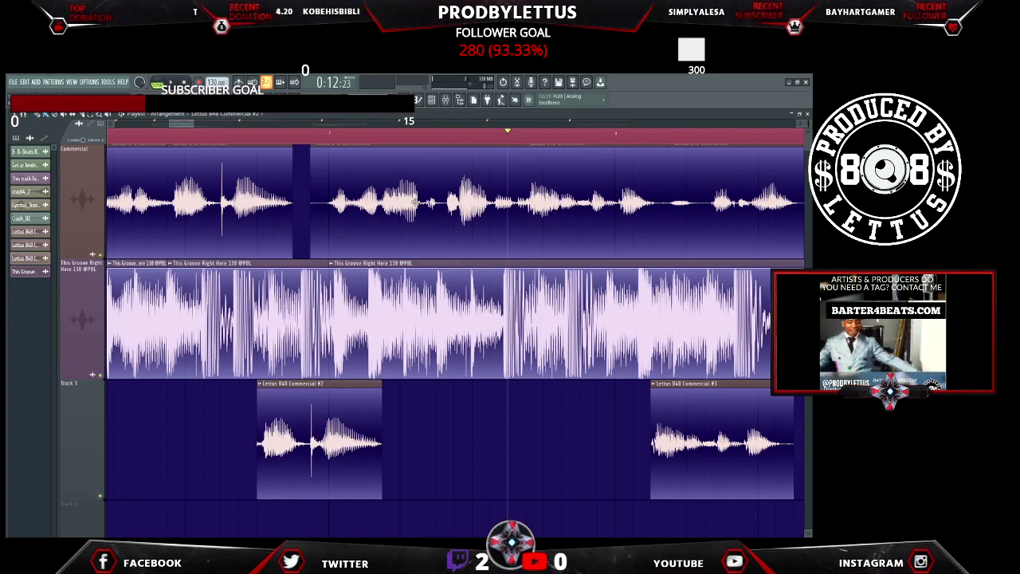
{"action": "left_click_drag", "start_coordinate": [421, 201], "coordinate": [404, 201]}
Play the section from before bar 7 to past bar 8 twice to check how both Track 3 repeats overlap the vocal
{"action": "left_click", "coordinate": [163, 142]}
{"action": "key", "text": "space"}
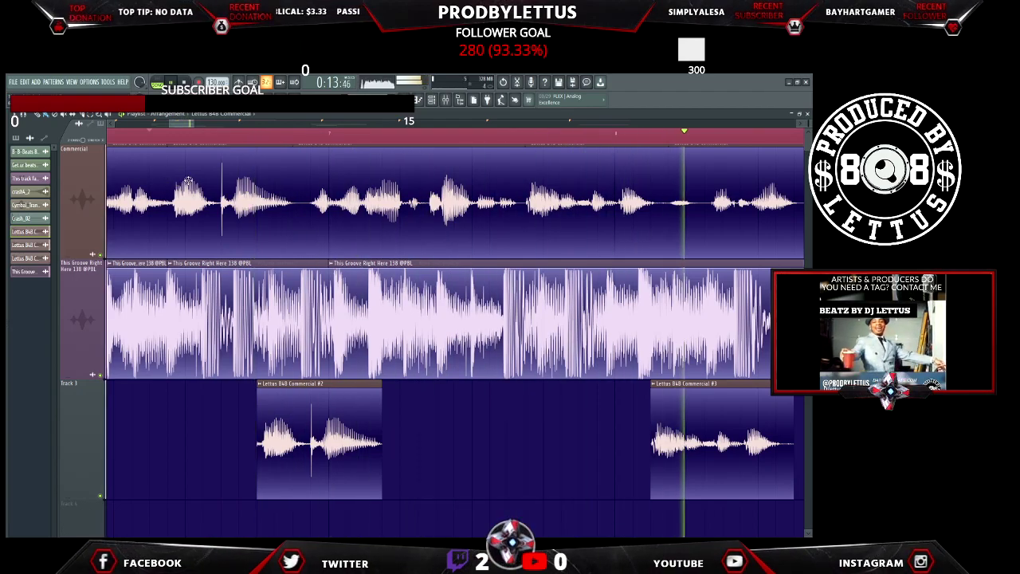
{"action": "key", "text": "space"}
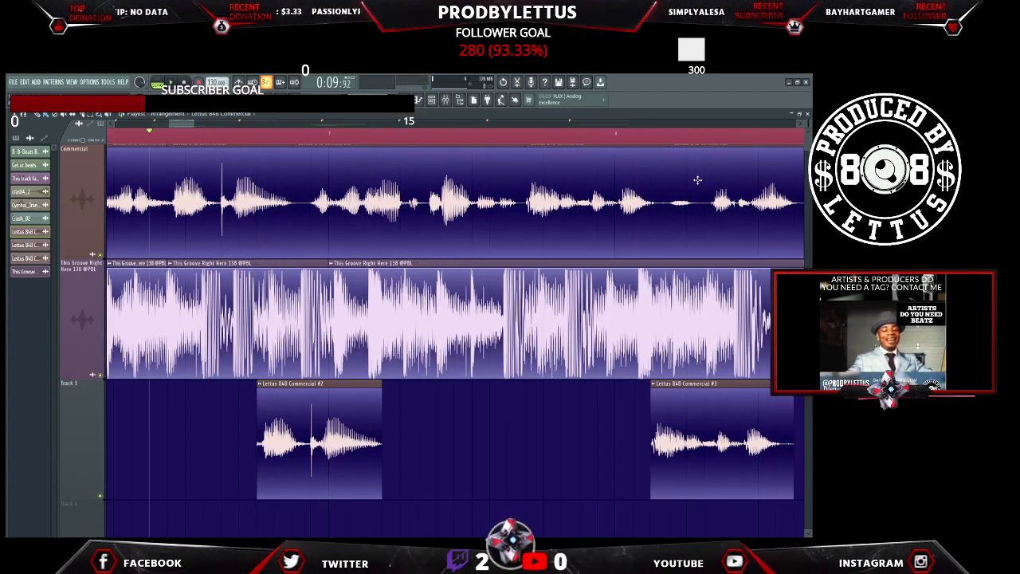
{"action": "key", "text": "space"}
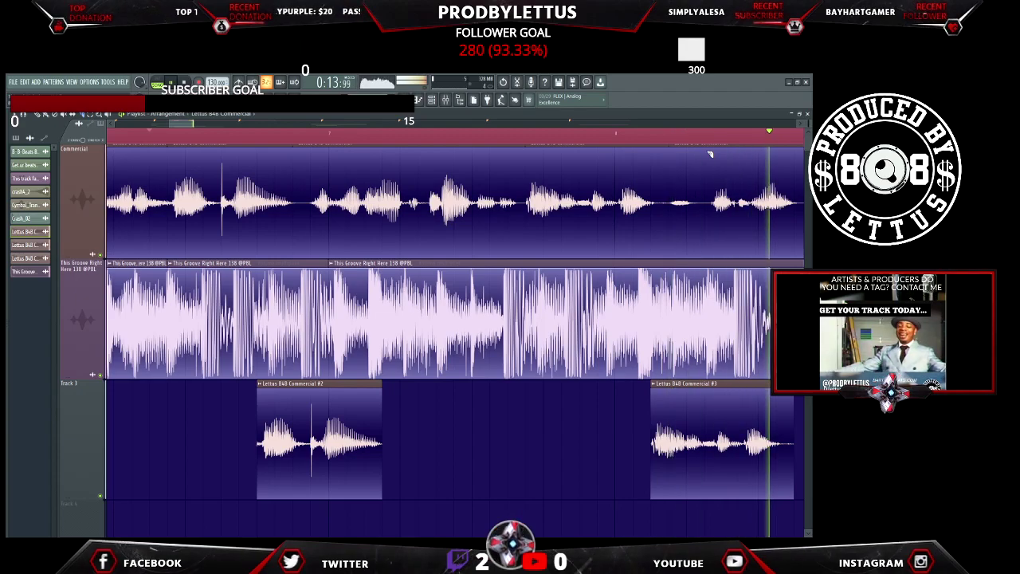
{"action": "key", "text": "space"}
Slice the vocal after the phrase spanning bar 8 and move the remainder later to start where the #3 repeat ends
{"action": "left_click_drag", "start_coordinate": [711, 151], "coordinate": [715, 274]}
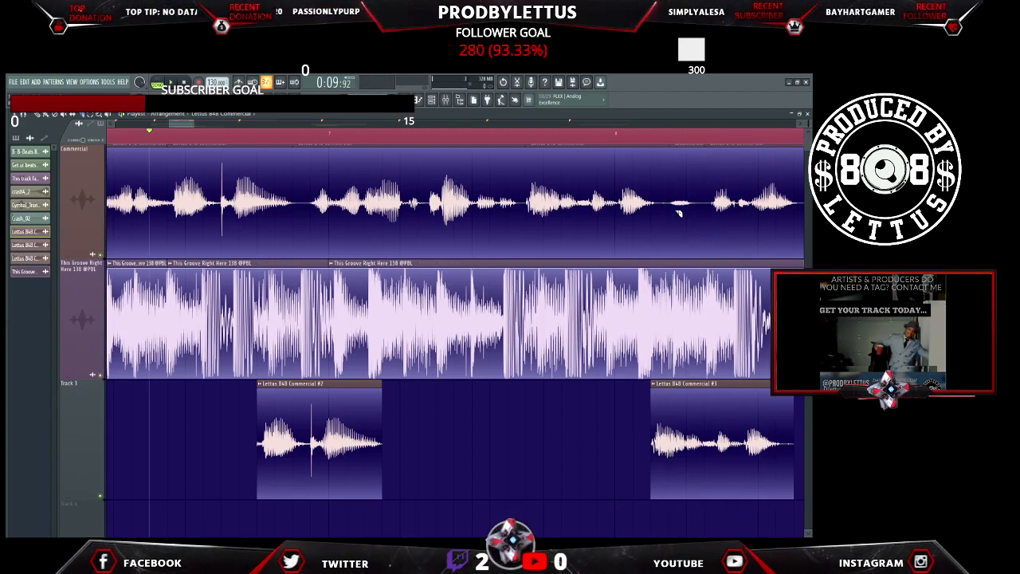
{"action": "mouse_move", "coordinate": [749, 185]}
{"action": "left_mouse_down"}
{"action": "mouse_move", "coordinate": [793, 189]}
{"action": "mouse_move", "coordinate": [760, 195]}
{"action": "left_mouse_up"}
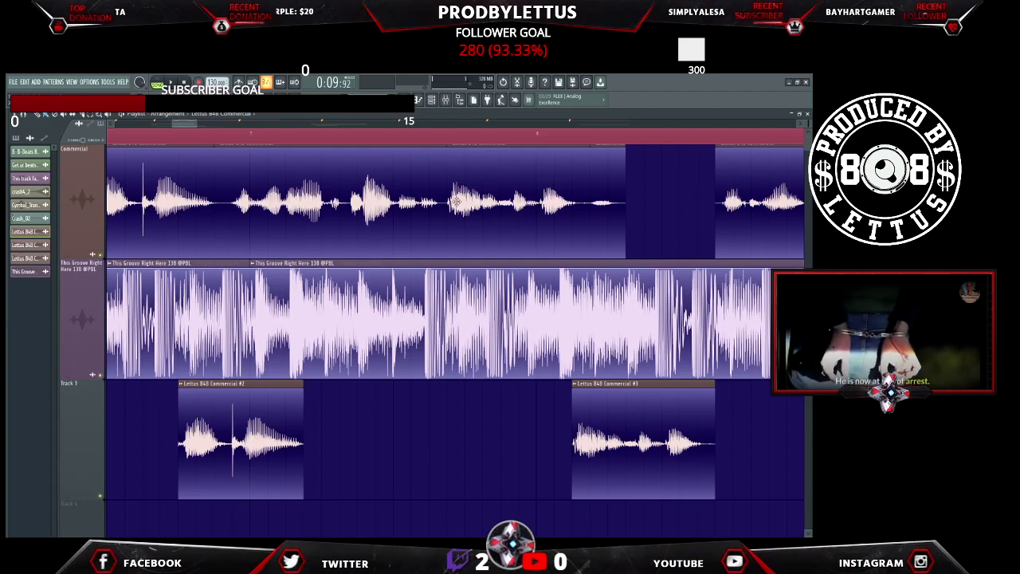
Shift the vocal phrases around bars 7 and 8, the #3 repeat and the remaining vocal later to leave room for the repeats
{"action": "left_click_drag", "start_coordinate": [402, 203], "coordinate": [601, 197]}
{"action": "left_click_drag", "start_coordinate": [662, 456], "coordinate": [734, 456]}
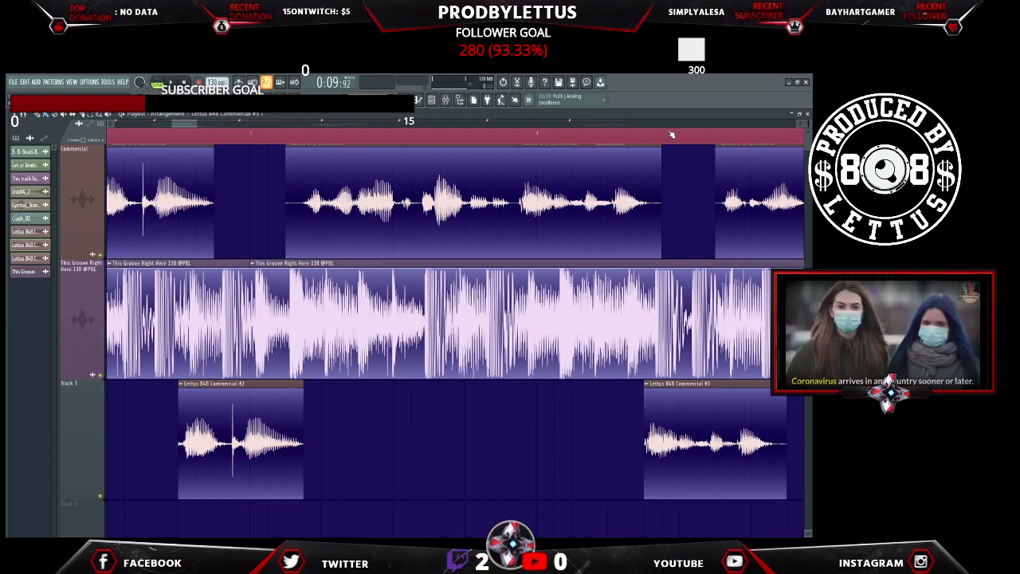
{"action": "left_click_drag", "start_coordinate": [191, 126], "coordinate": [217, 137]}
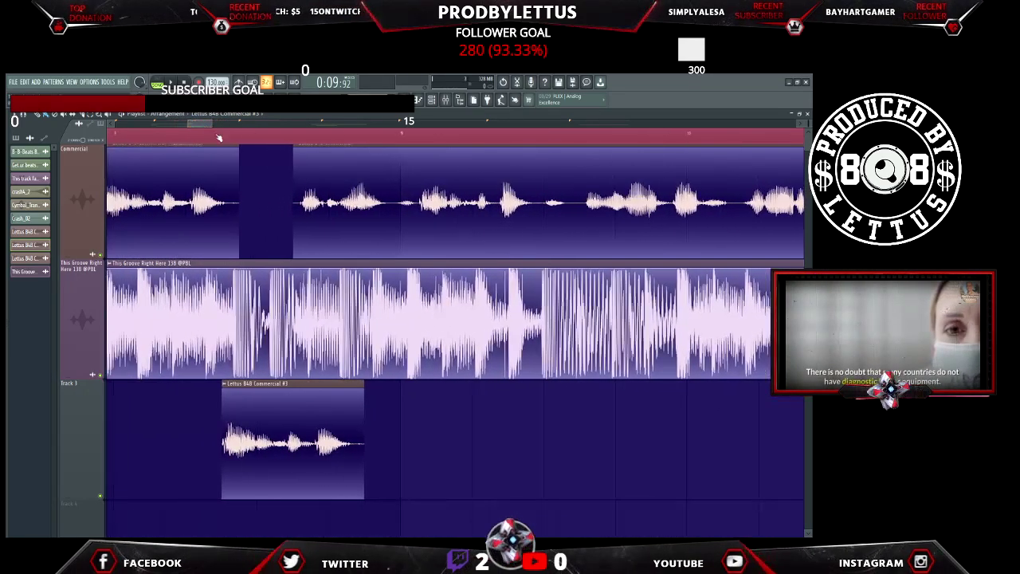
{"action": "left_click_drag", "start_coordinate": [365, 209], "coordinate": [405, 206]}
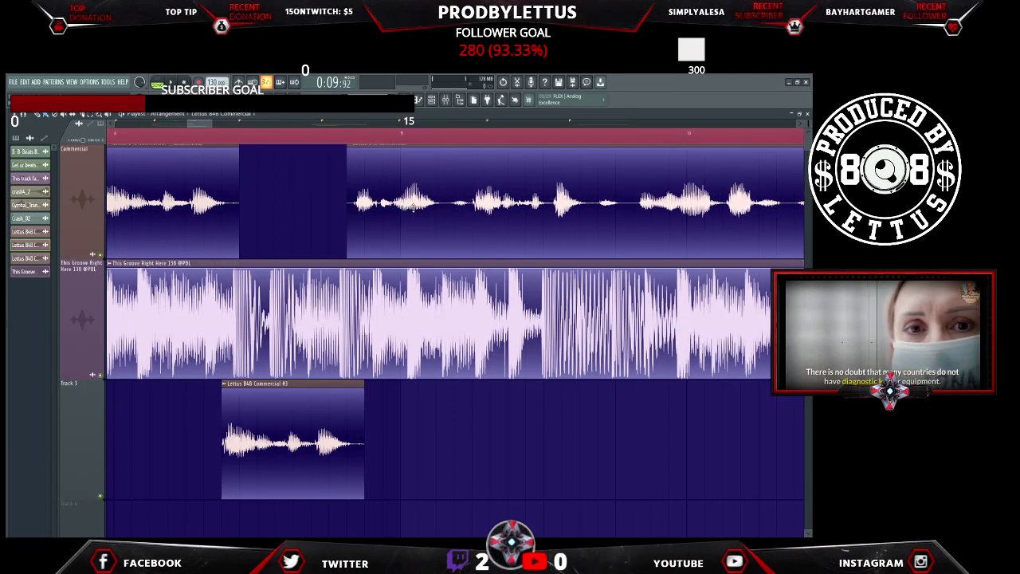
{"action": "left_click_drag", "start_coordinate": [405, 207], "coordinate": [401, 211]}
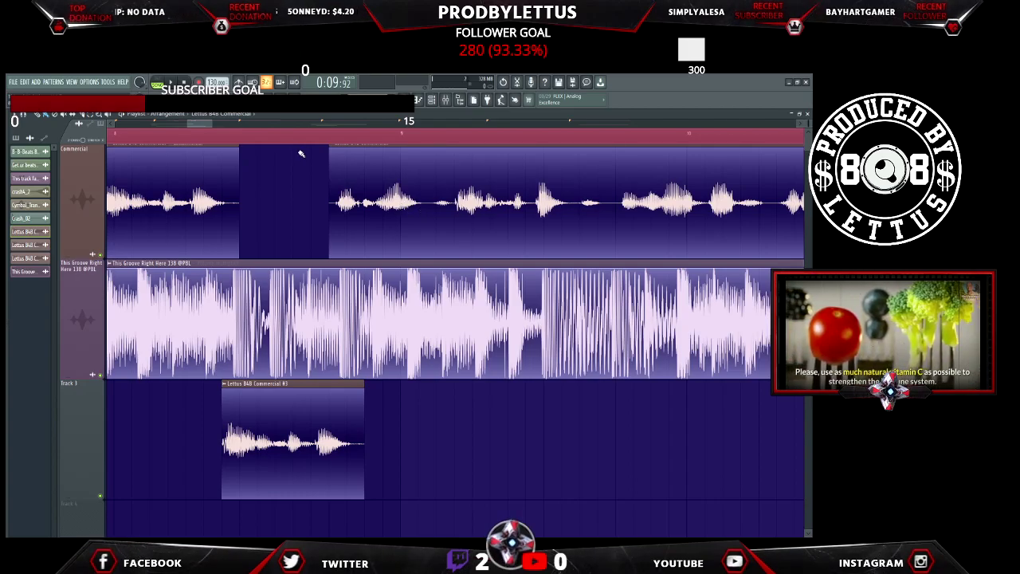
Play the arrangement from before bar 6 to check the spacing between the vocal and the #2 repeat
{"action": "scroll", "coordinate": [160, 128], "scroll_direction": "down", "scroll_amount": 5}
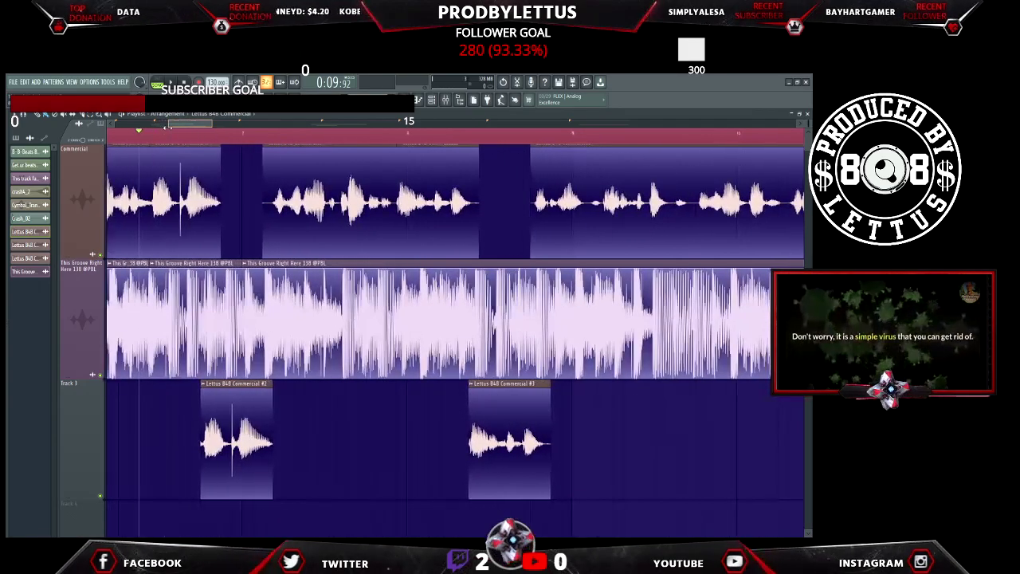
{"action": "left_click", "coordinate": [115, 142]}
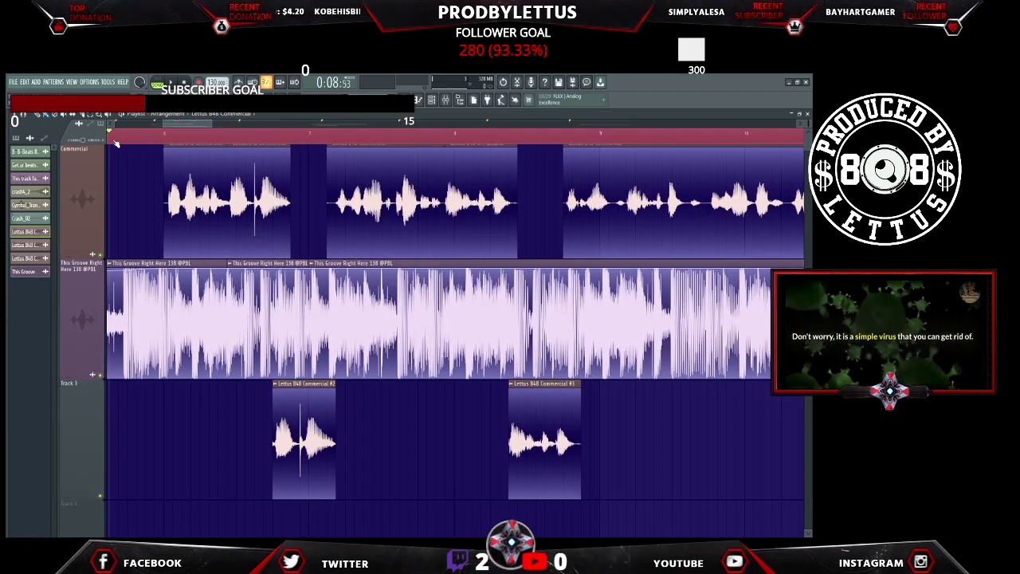
{"action": "key", "text": "space"}
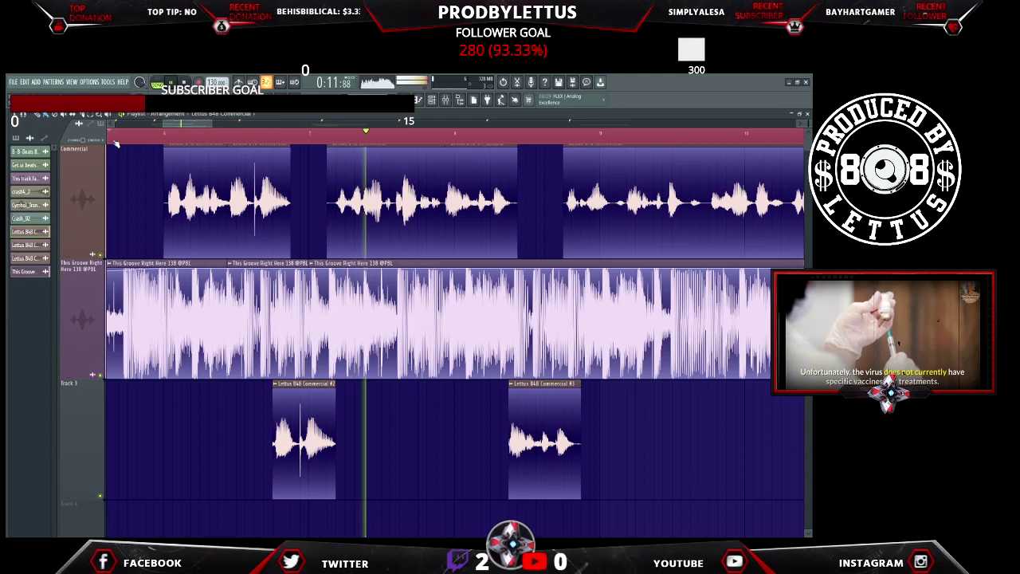
{"action": "key", "text": "space"}
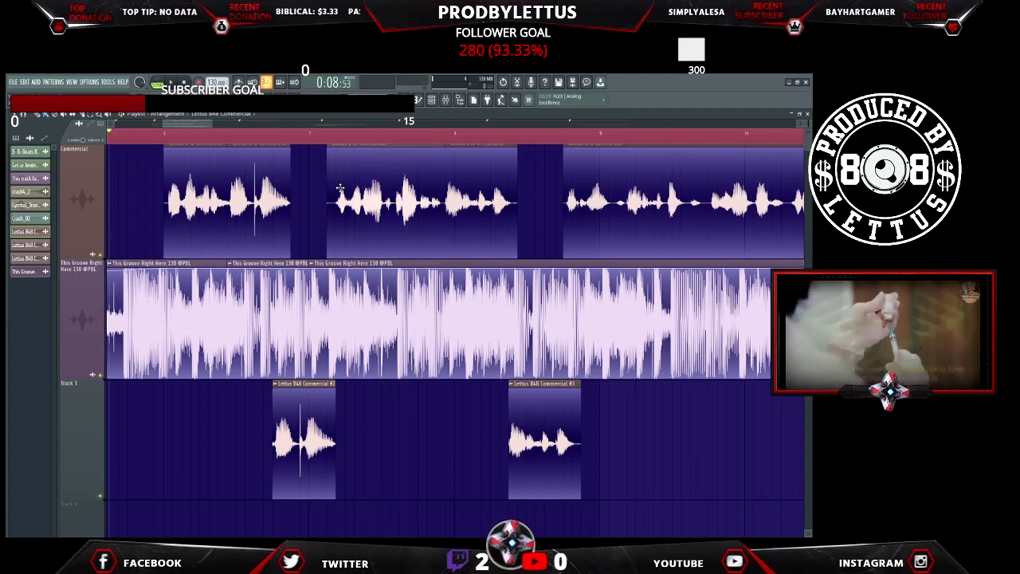
Move the vocal slices between bars 7 and 9 slightly earlier and audition the section up to the #3 repeat
{"action": "left_click_drag", "start_coordinate": [342, 189], "coordinate": [335, 193]}
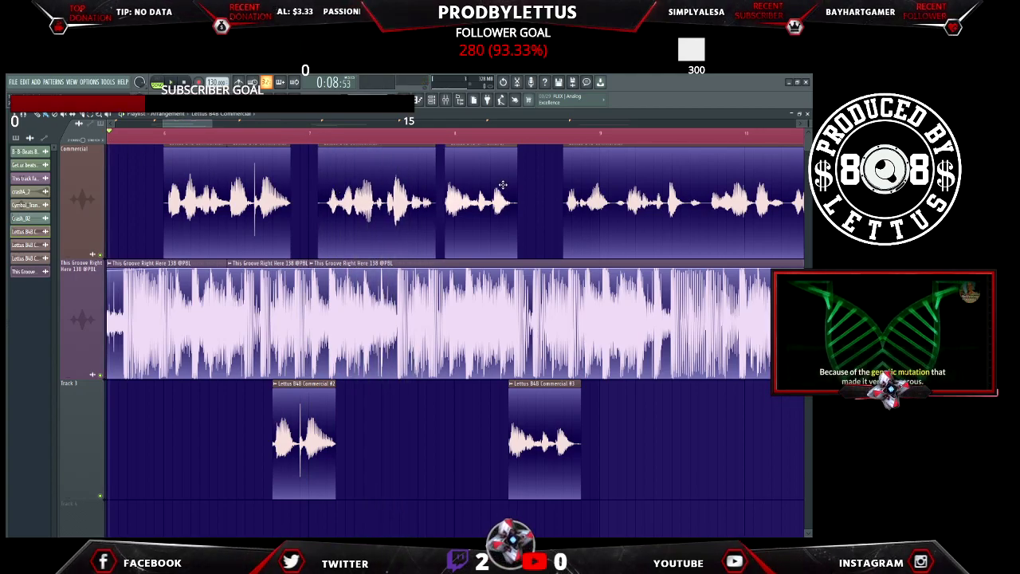
{"action": "left_click_drag", "start_coordinate": [507, 185], "coordinate": [498, 185]}
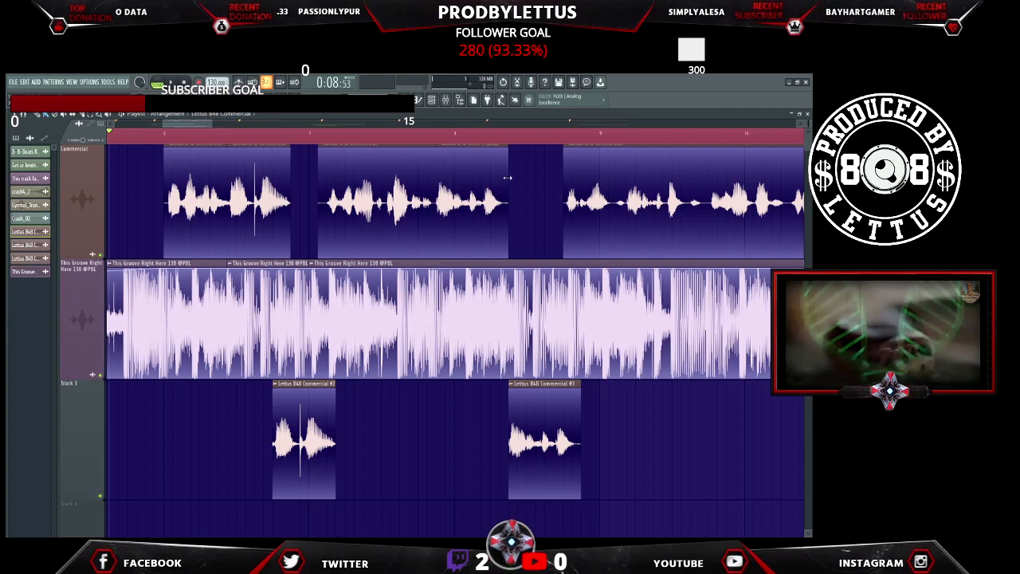
{"action": "key", "text": "space"}
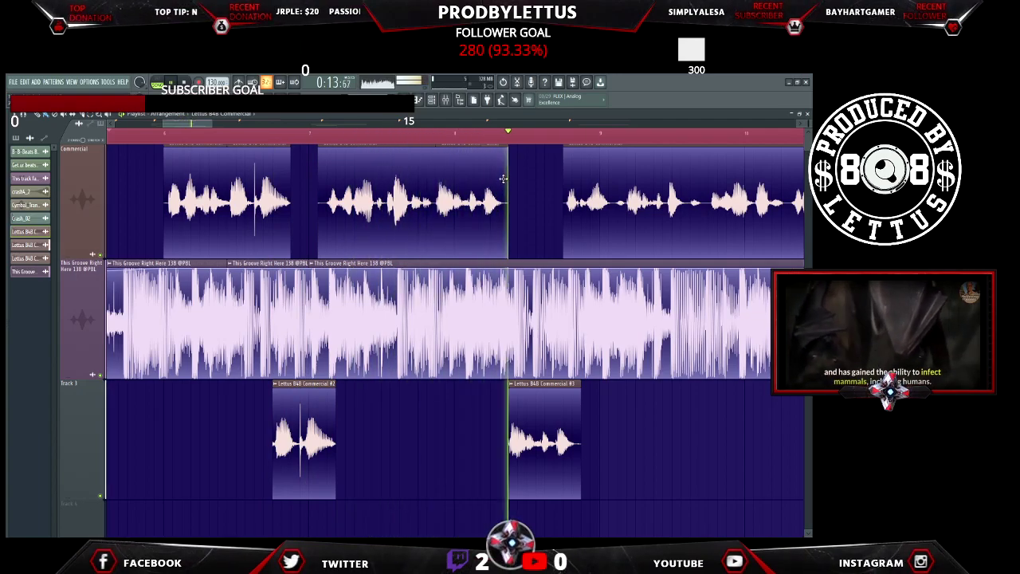
{"action": "key", "text": "space"}
Move the #3 repeat and the vocal clip following it slightly earlier to match, and audition the section
{"action": "left_click_drag", "start_coordinate": [561, 432], "coordinate": [552, 432]}
{"action": "key", "text": "space"}
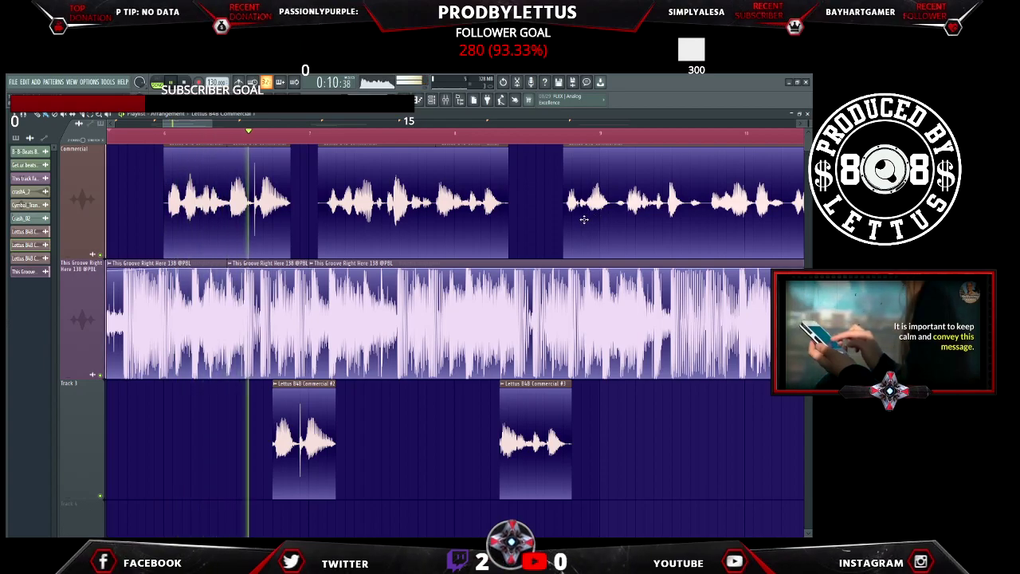
{"action": "left_click_drag", "start_coordinate": [584, 221], "coordinate": [575, 222]}
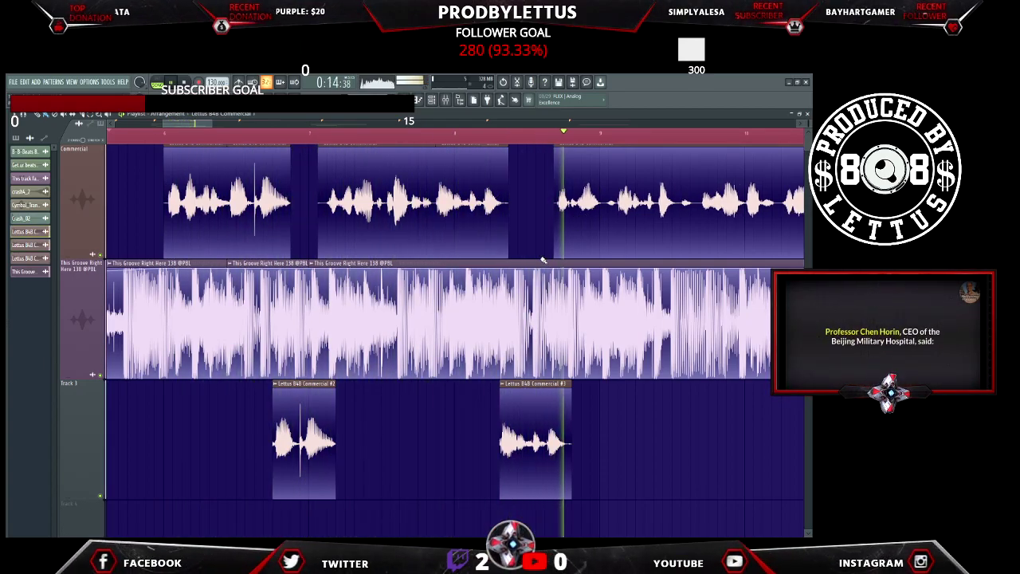
{"action": "key", "text": "space"}
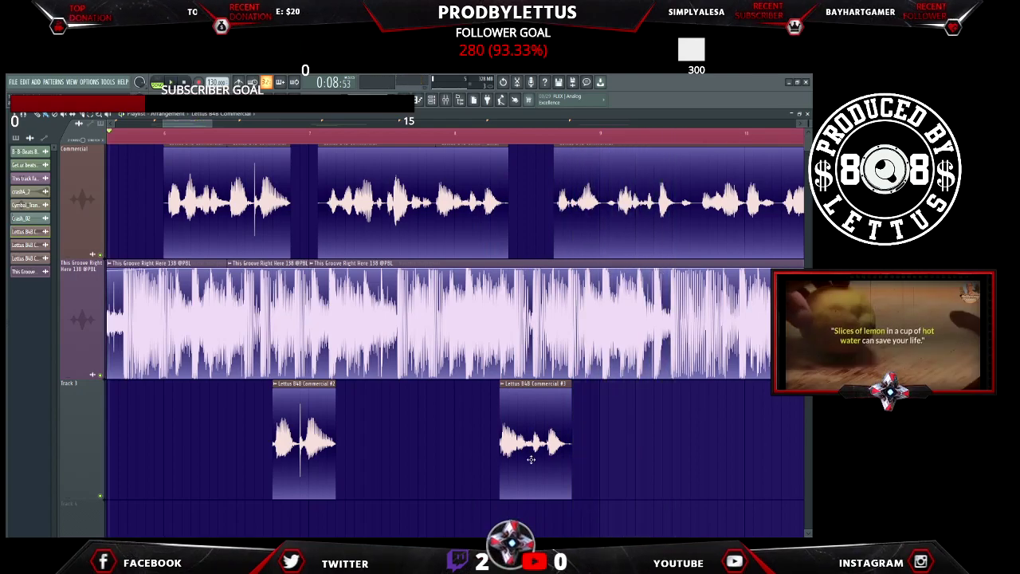
Place another copy of the #3 repeat on Track 3, starting about halfway between bars 9 and 10
{"action": "left_click", "coordinate": [692, 478]}
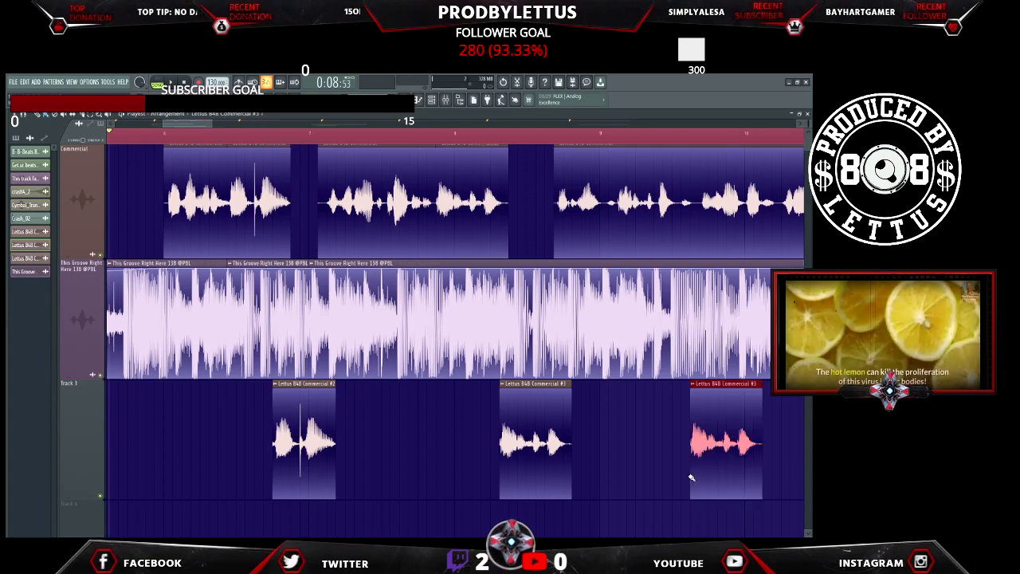
{"action": "left_click_drag", "start_coordinate": [705, 472], "coordinate": [689, 475]}
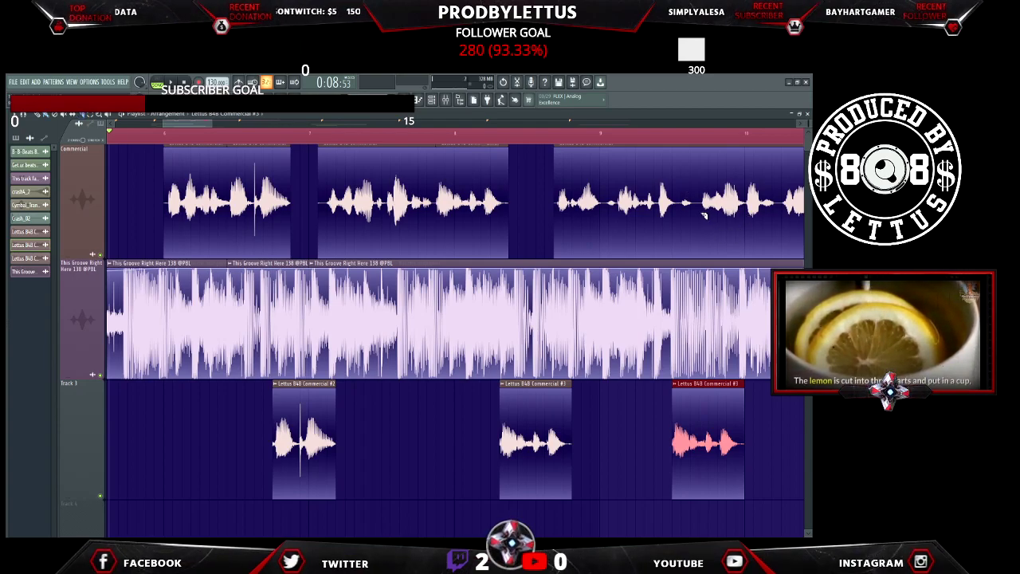
Slice the vocal about two thirds through bar 9, move the remainder to start just before bar 10, and audition the result
{"action": "left_click", "coordinate": [706, 174]}
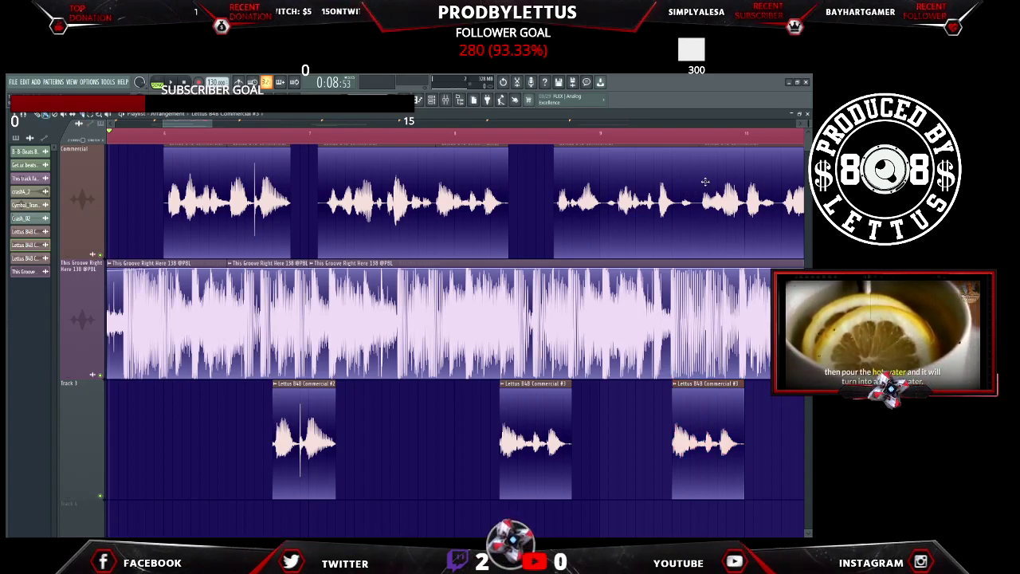
{"action": "left_click_drag", "start_coordinate": [720, 219], "coordinate": [752, 218]}
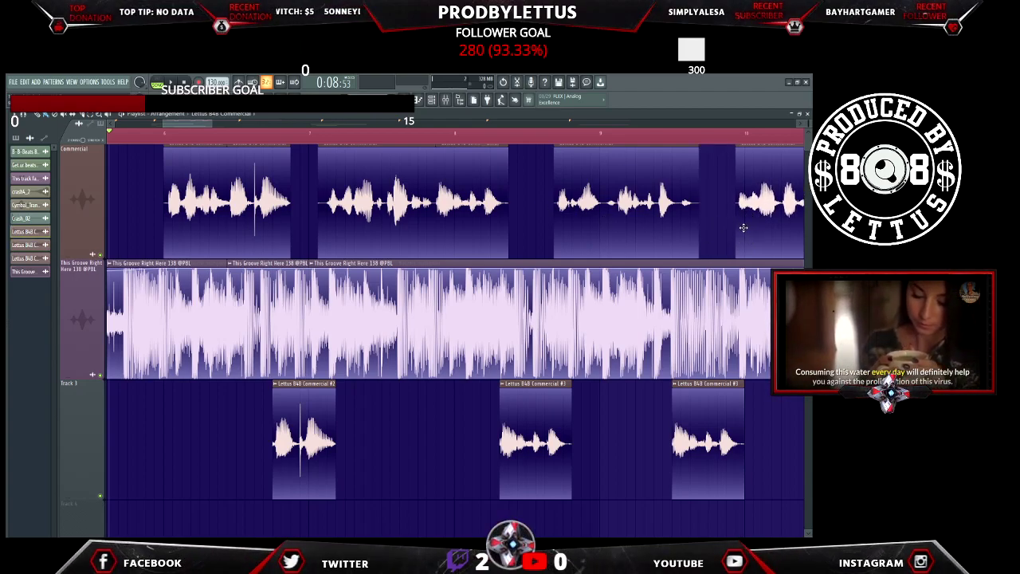
{"action": "left_click_drag", "start_coordinate": [743, 228], "coordinate": [741, 231]}
{"action": "key", "text": "space"}
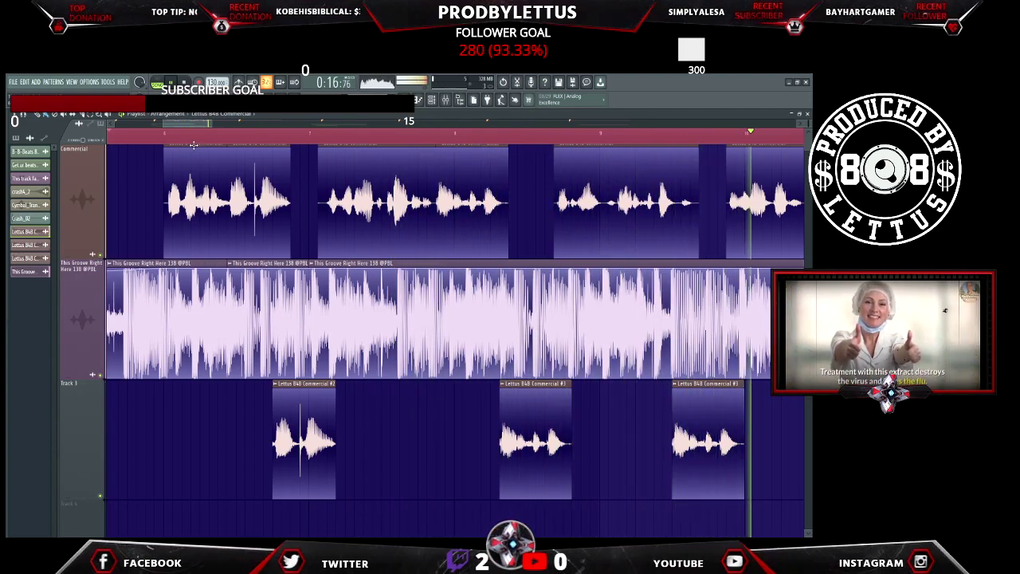
{"action": "key", "text": "space"}
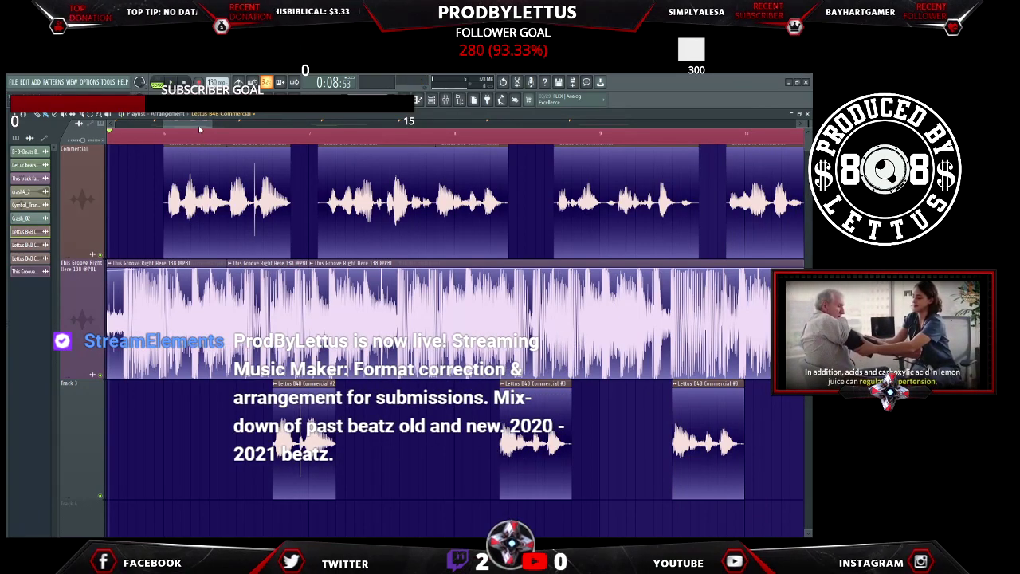
Audition the vocal and repeats through bar 9 again and slice the vocal clip shortly after bar 10
{"action": "left_click_drag", "start_coordinate": [183, 126], "coordinate": [209, 126]}
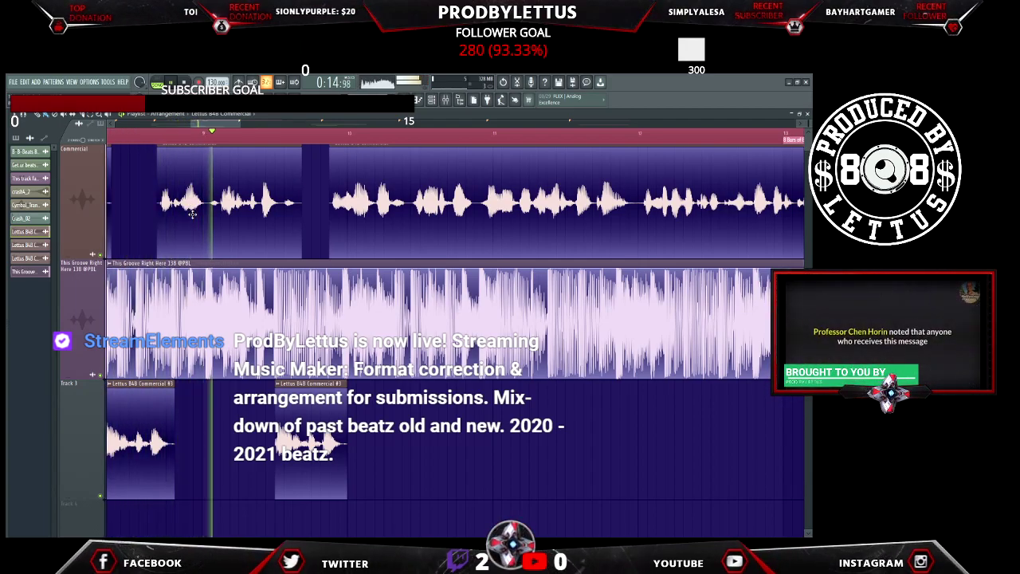
{"action": "key", "text": "space"}
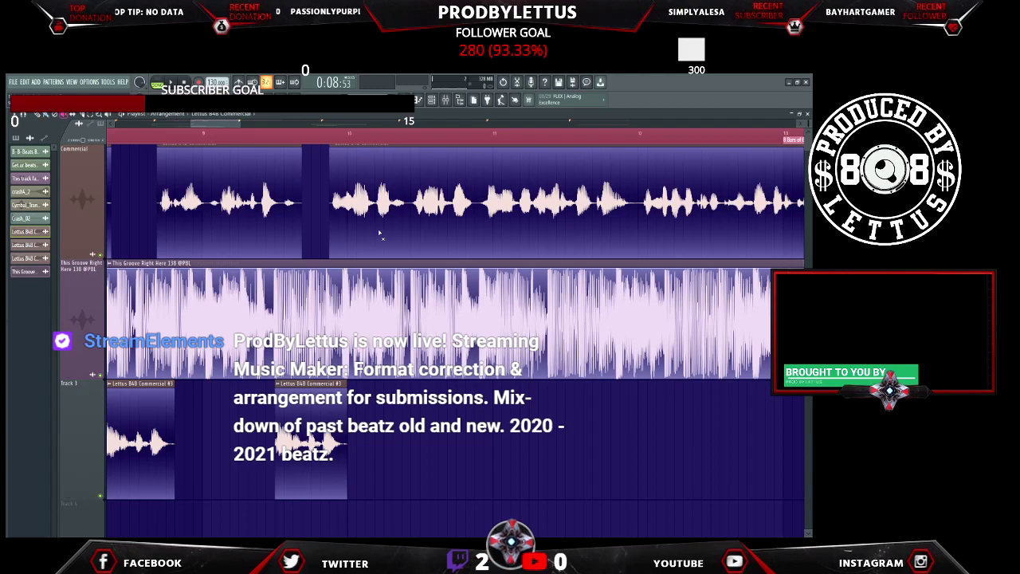
{"action": "key", "text": "space"}
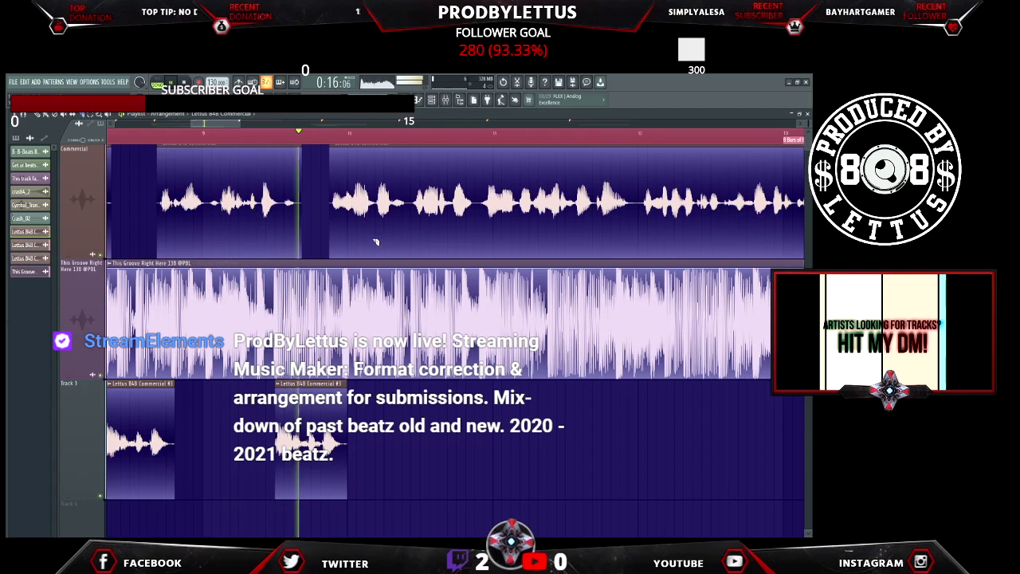
{"action": "key", "text": "space"}
{"action": "left_click_drag", "start_coordinate": [382, 230], "coordinate": [382, 175]}
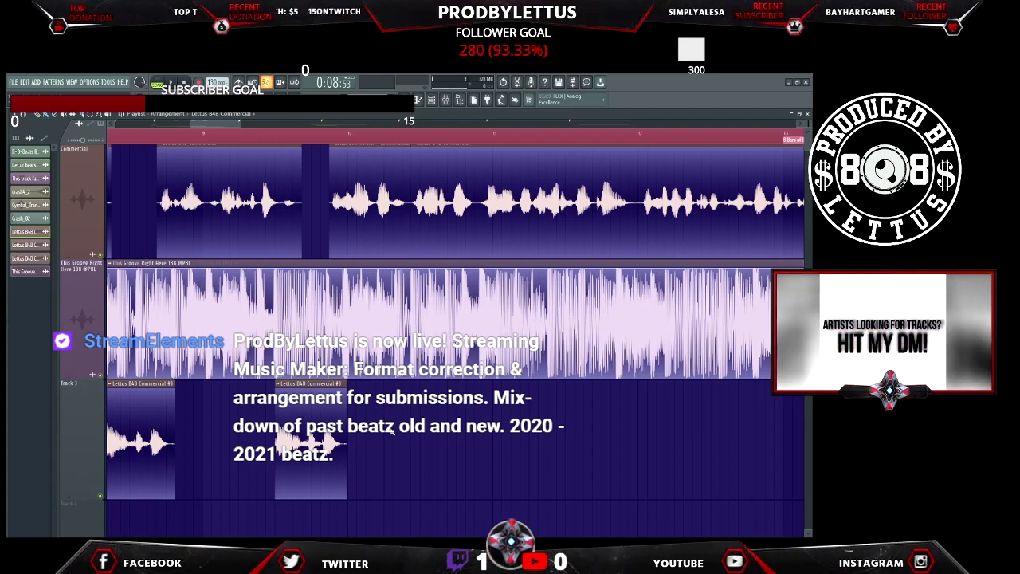
Place a copy of the short vocal slice on Track 3 about a third through bar 10, shift the remaining vocal past bar 10's midpoint, and audition
{"action": "left_click", "coordinate": [389, 446]}
{"action": "mouse_move", "coordinate": [404, 434]}
{"action": "left_mouse_down"}
{"action": "mouse_move", "coordinate": [385, 435]}
{"action": "mouse_move", "coordinate": [416, 445]}
{"action": "left_mouse_up"}
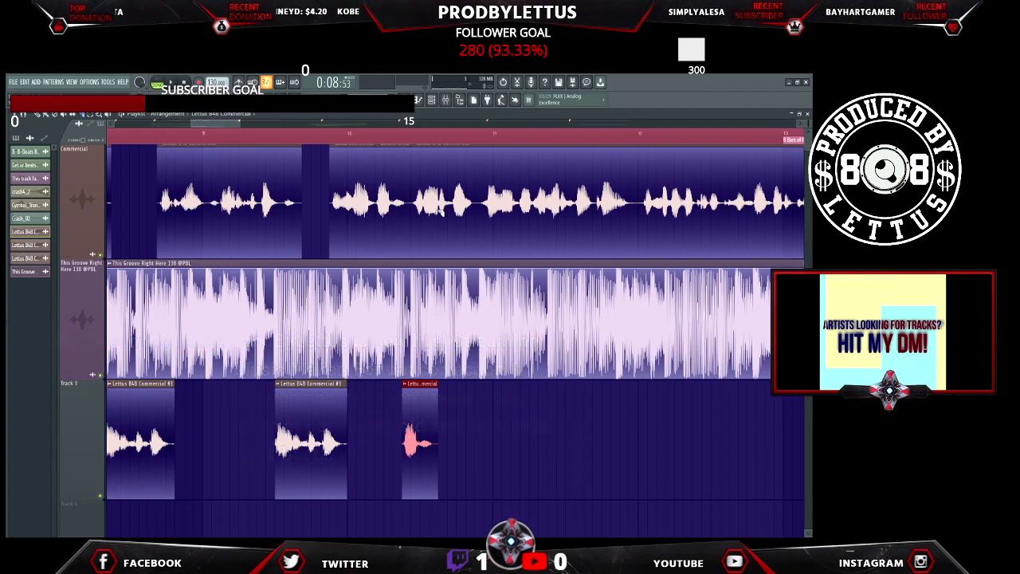
{"action": "left_click_drag", "start_coordinate": [442, 214], "coordinate": [463, 215]}
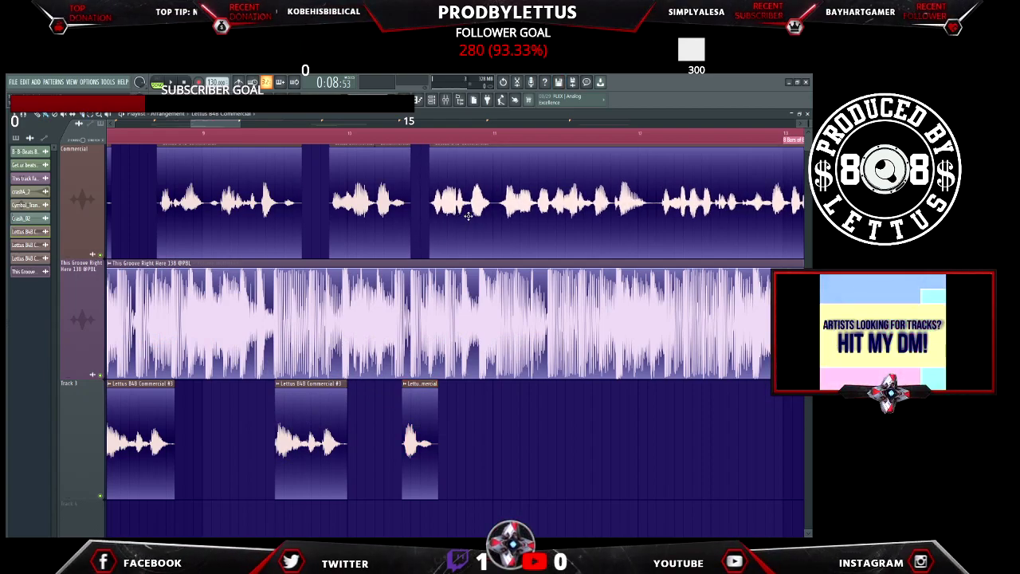
{"action": "key", "text": "space"}
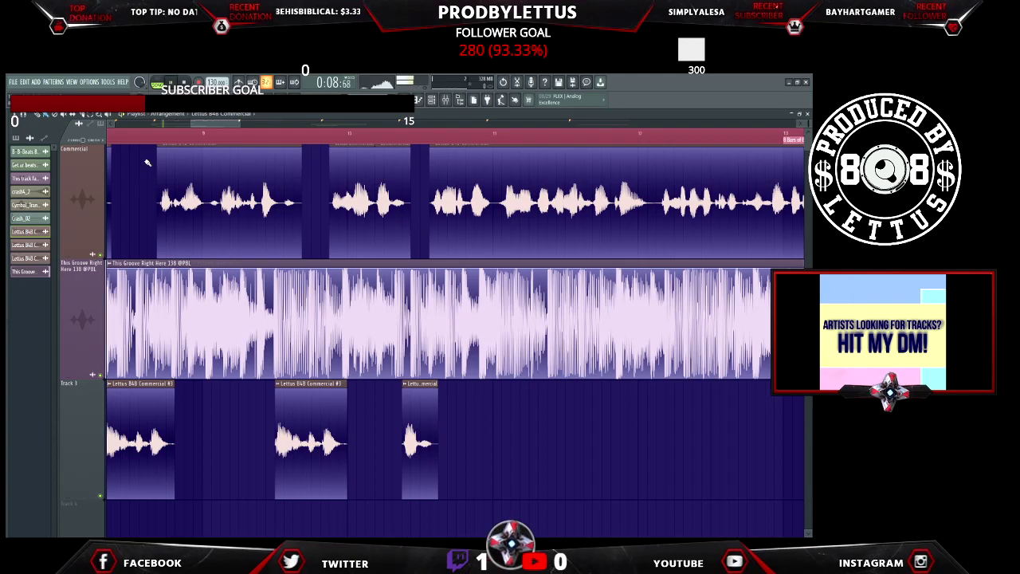
Open the channel rack and switch its filter from Audio to All to review the channels, closing it again
{"action": "left_click", "coordinate": [432, 102]}
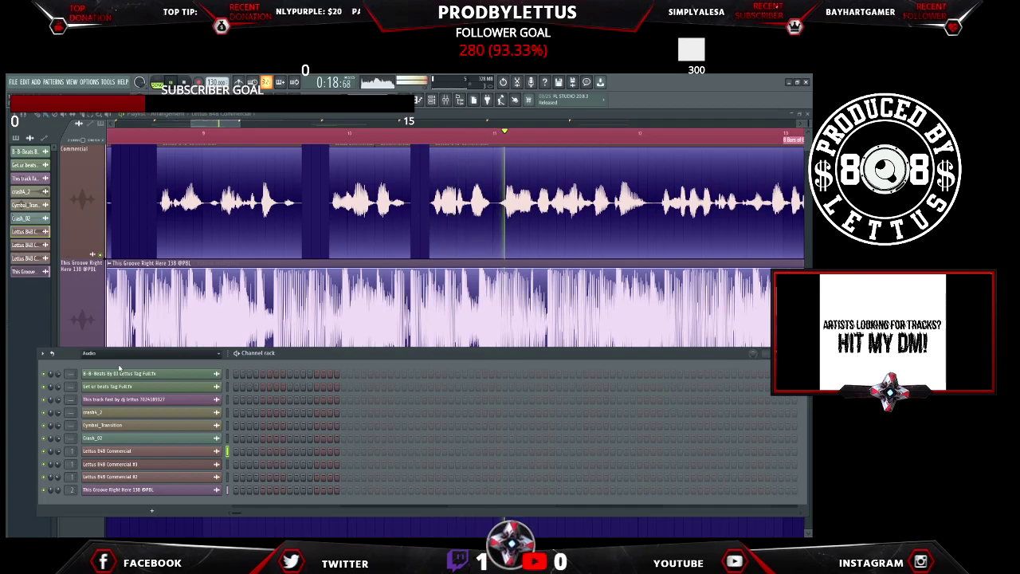
{"action": "left_click", "coordinate": [151, 353]}
{"action": "left_click", "coordinate": [119, 365]}
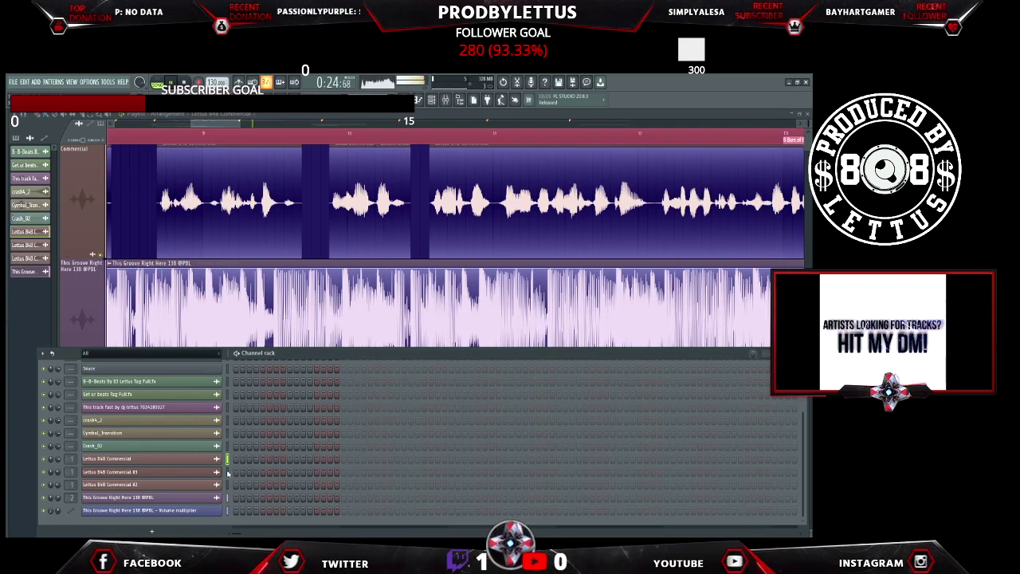
{"action": "left_click", "coordinate": [431, 98]}
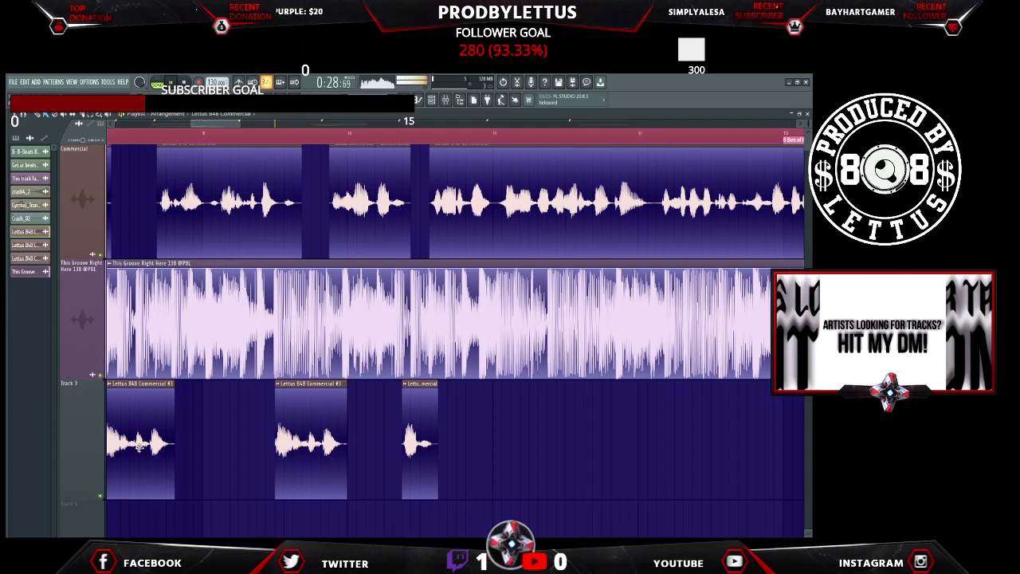
Check the #3 repeat's channel settings, then make the short bar 10 repeat on Track 3 a unique clip and open its channel settings
{"action": "double_click", "coordinate": [134, 443]}
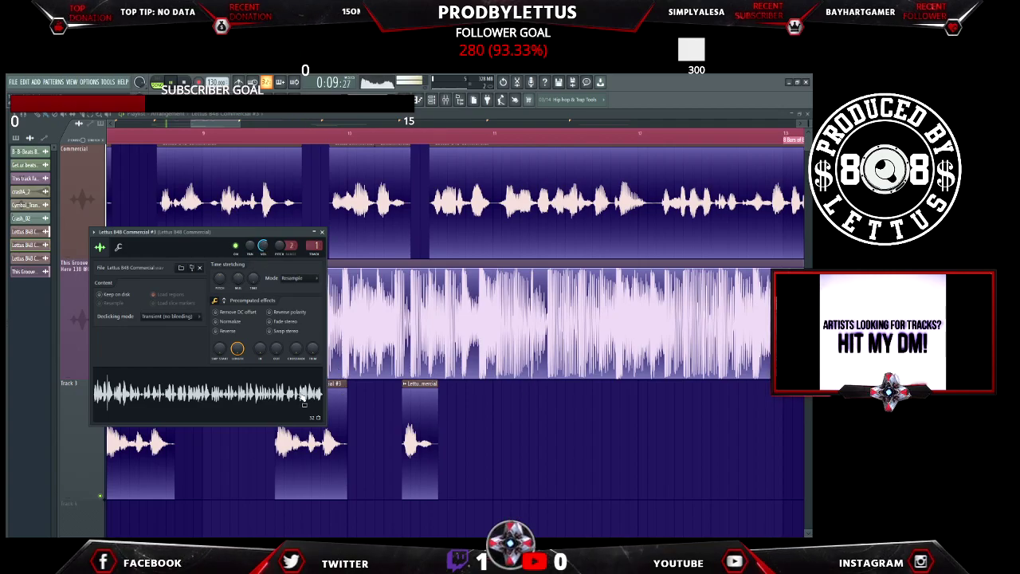
{"action": "key", "text": "Escape"}
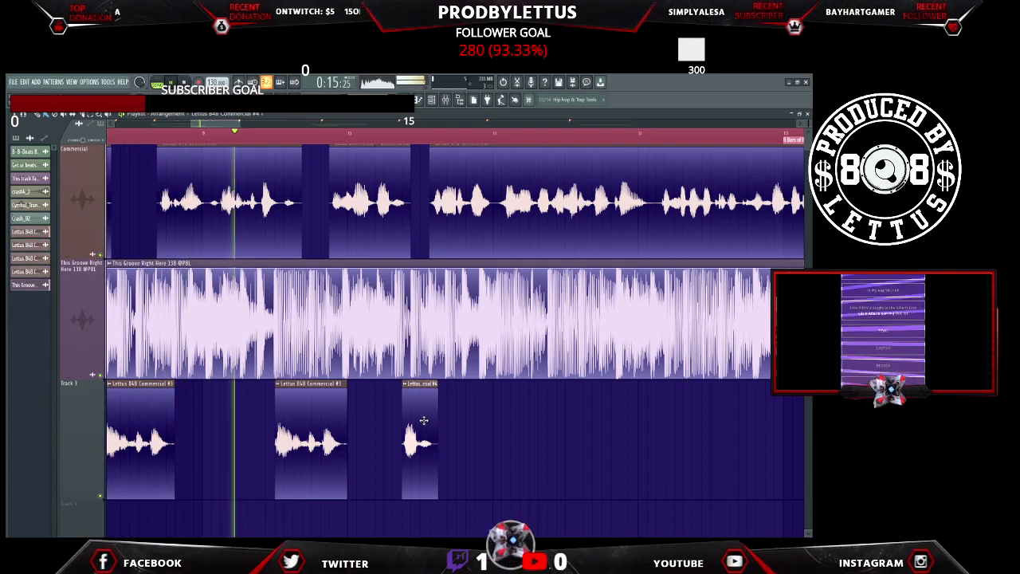
{"action": "double_click", "coordinate": [424, 420]}
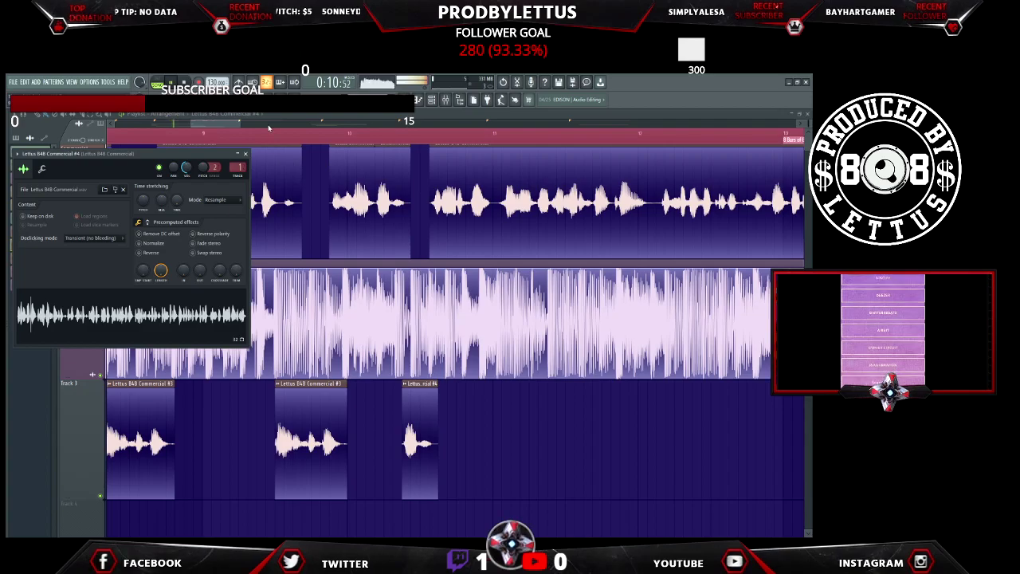
{"action": "left_click_drag", "start_coordinate": [211, 126], "coordinate": [189, 126]}
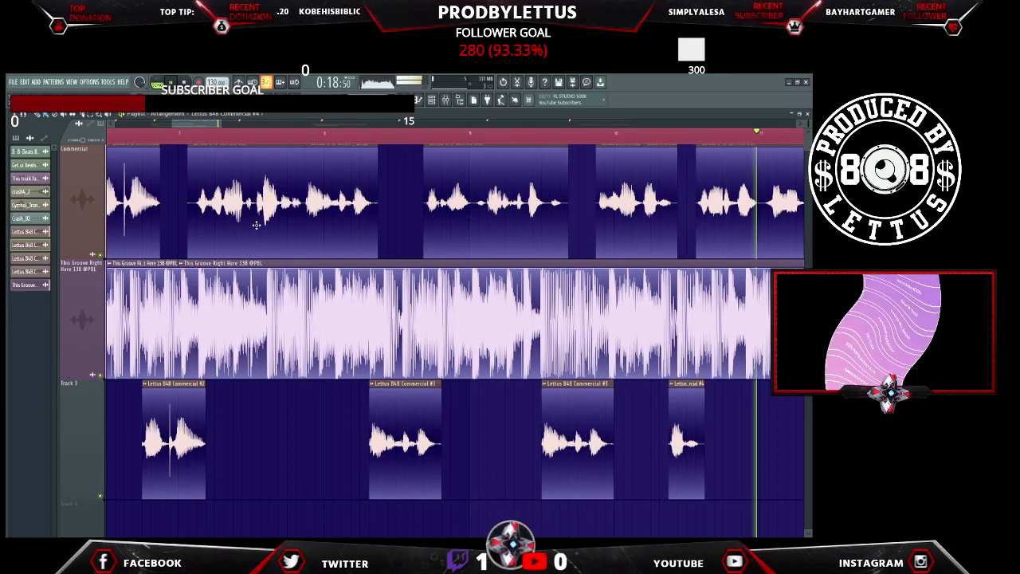
Audition the vocal with its Track 3 repeats and open the channel settings of the #2 repeat before bar 7
{"action": "key", "text": "space"}
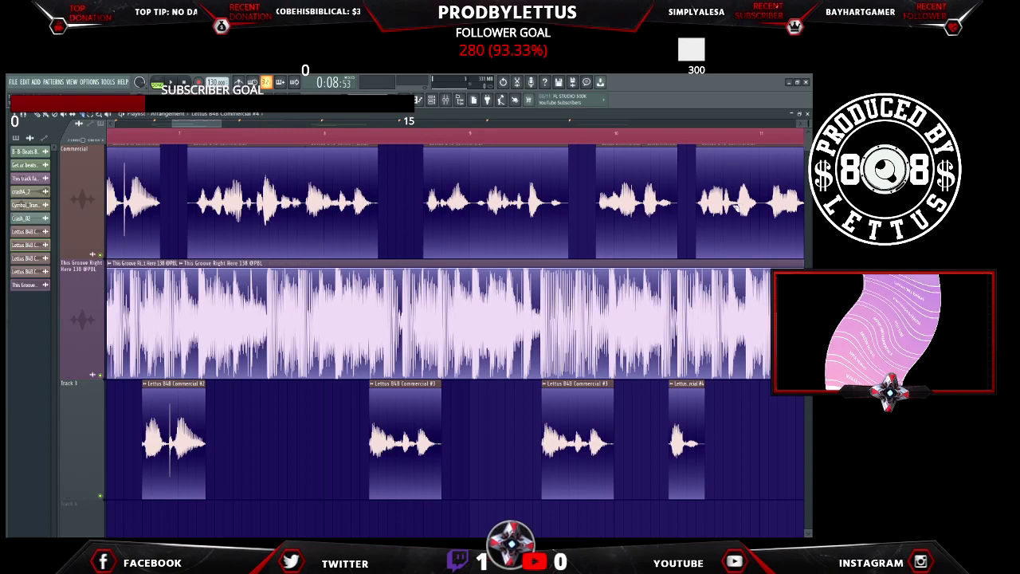
{"action": "key", "text": "space"}
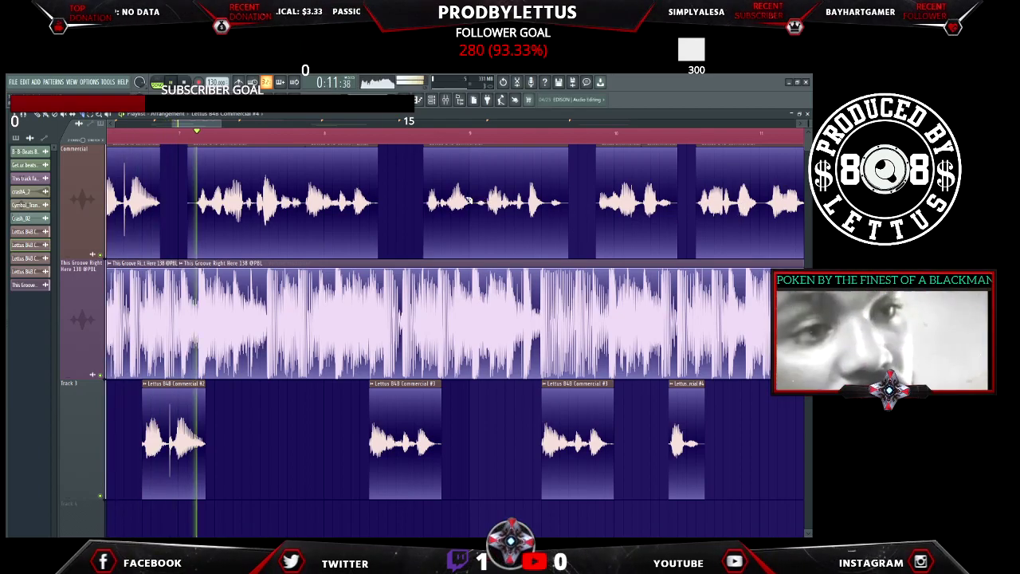
{"action": "key", "text": "space"}
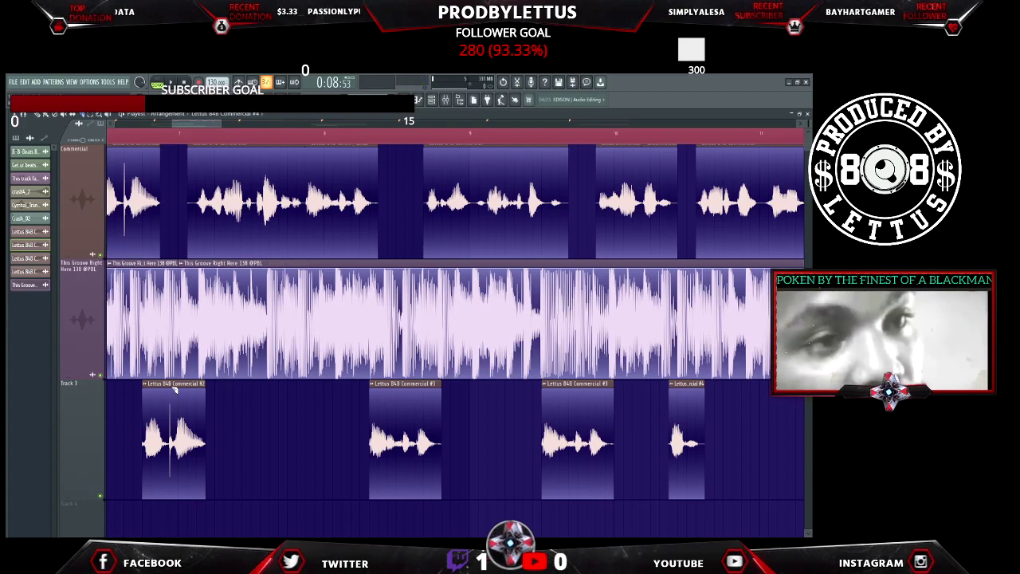
{"action": "double_click", "coordinate": [172, 387]}
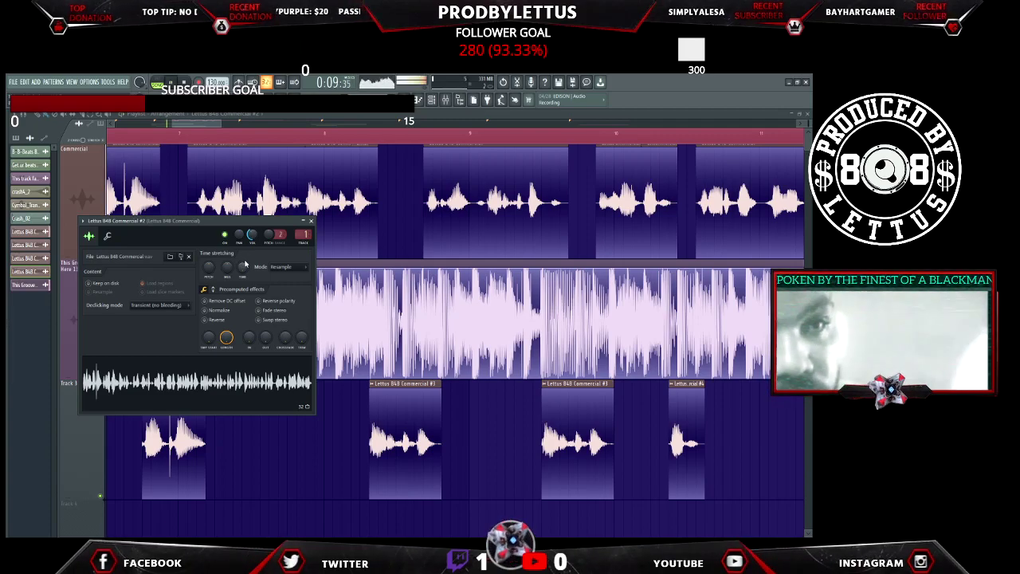
{"action": "key", "text": "space"}
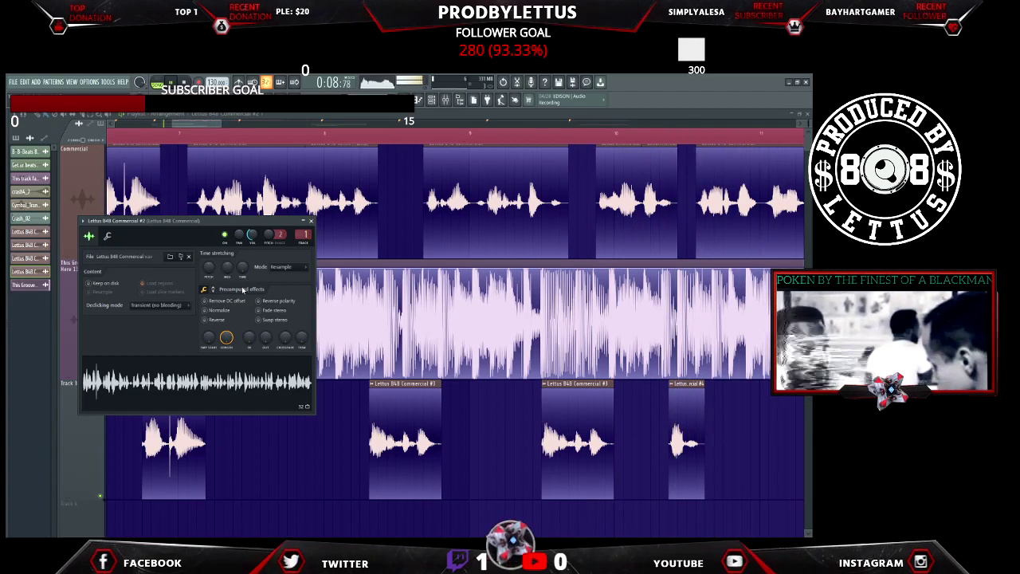
Audition the vocal from just after bar 10 and slice out the short phrase that ends at bar 11
{"action": "left_click", "coordinate": [630, 137]}
{"action": "key", "text": "space"}
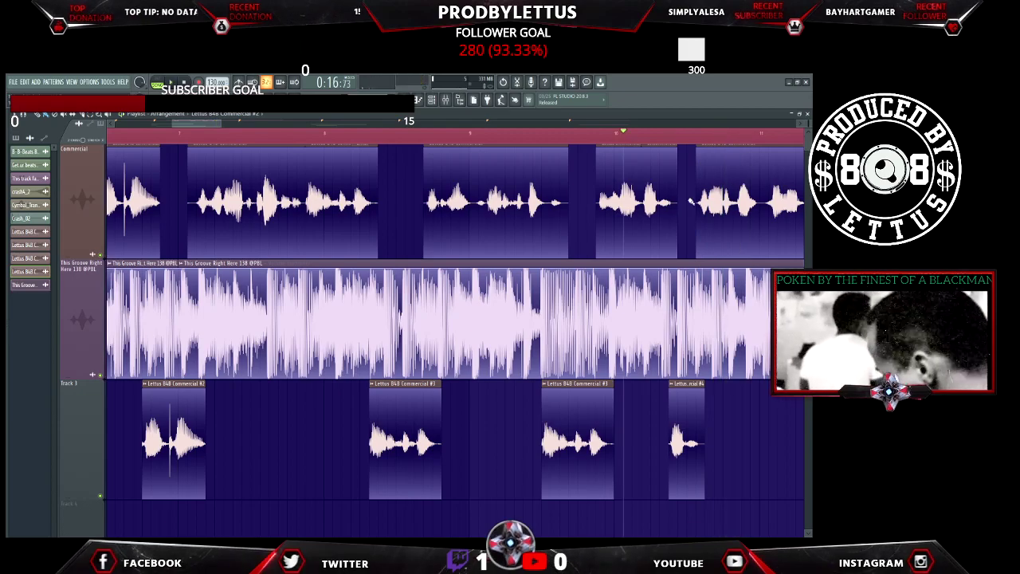
{"action": "key", "text": "space"}
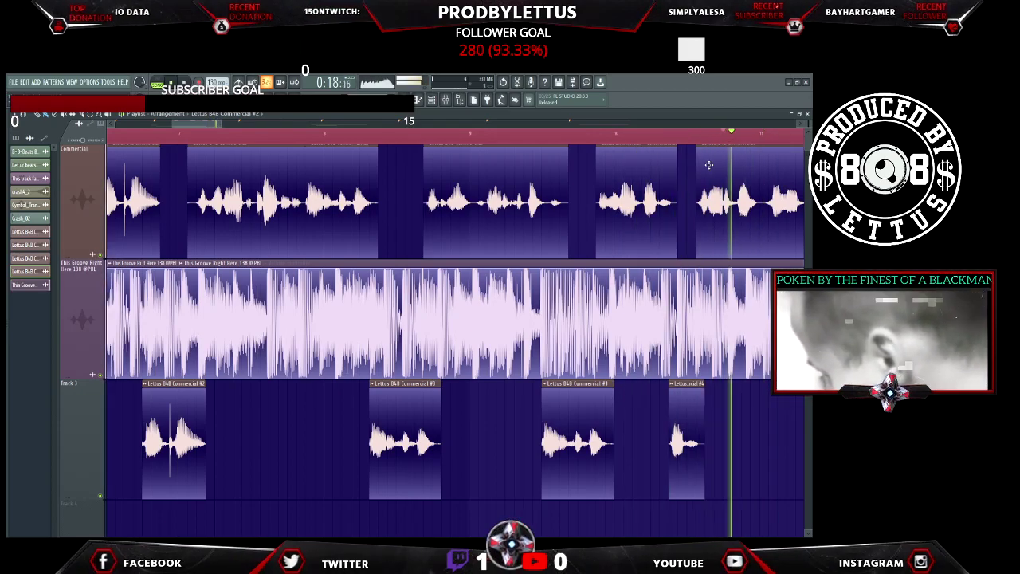
{"action": "key", "text": "space"}
{"action": "key", "text": "space"}
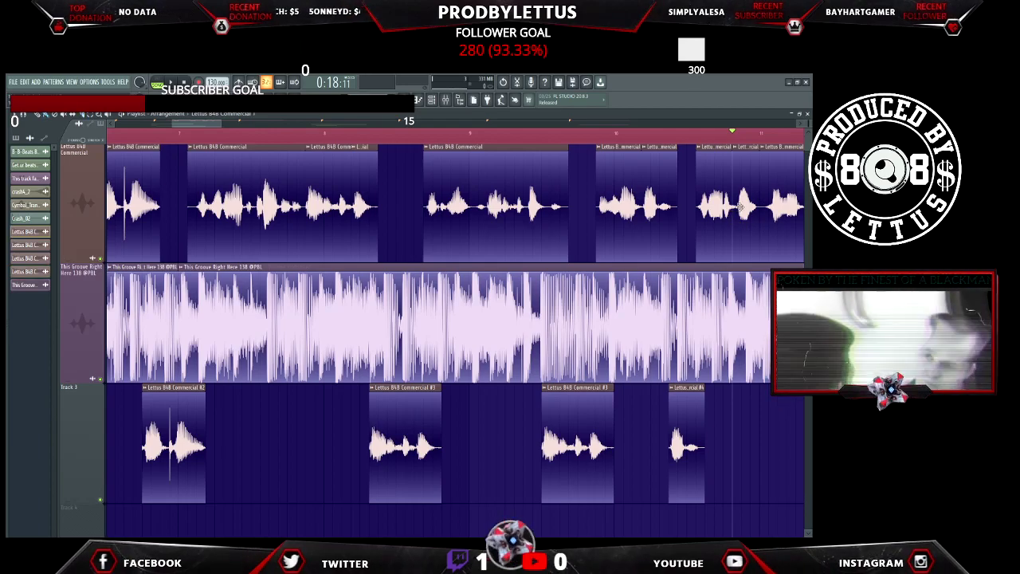
Place a copy of that phrase on Track 3 just before bar 11, move the remaining vocal to start just after bar 11, and audition
{"action": "left_click", "coordinate": [738, 426]}
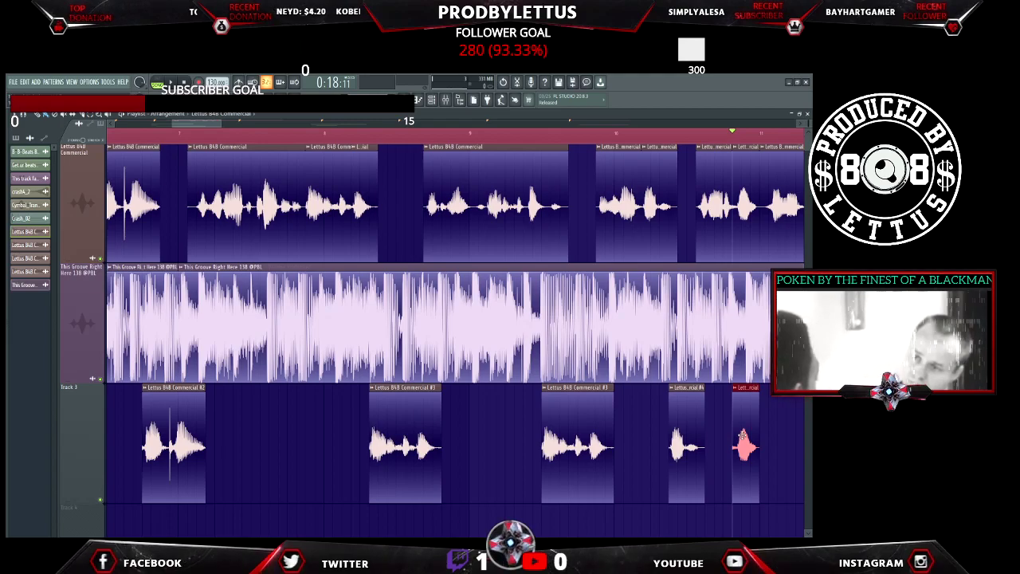
{"action": "left_click_drag", "start_coordinate": [740, 434], "coordinate": [760, 409]}
{"action": "key", "text": "space"}
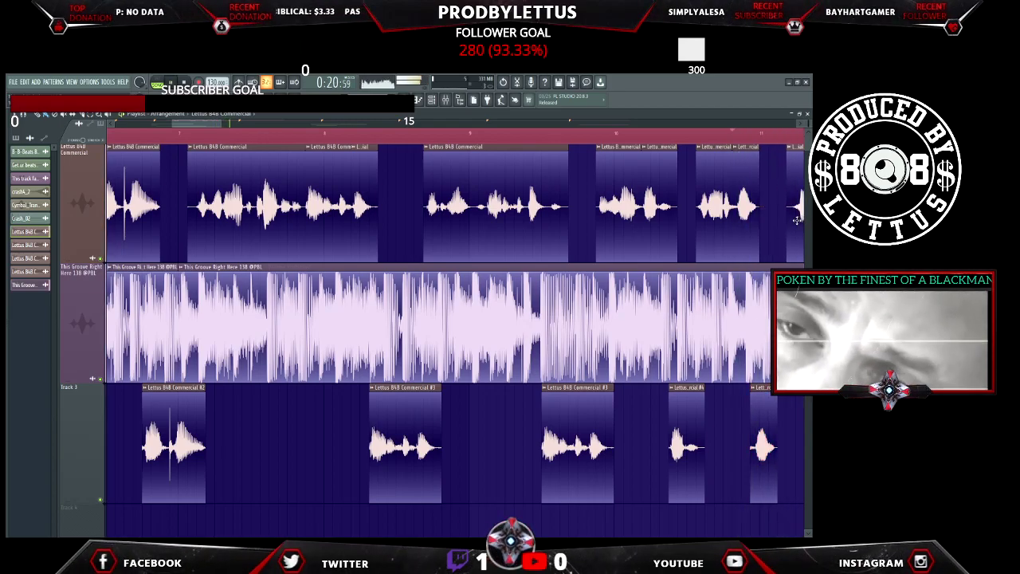
{"action": "key", "text": "space"}
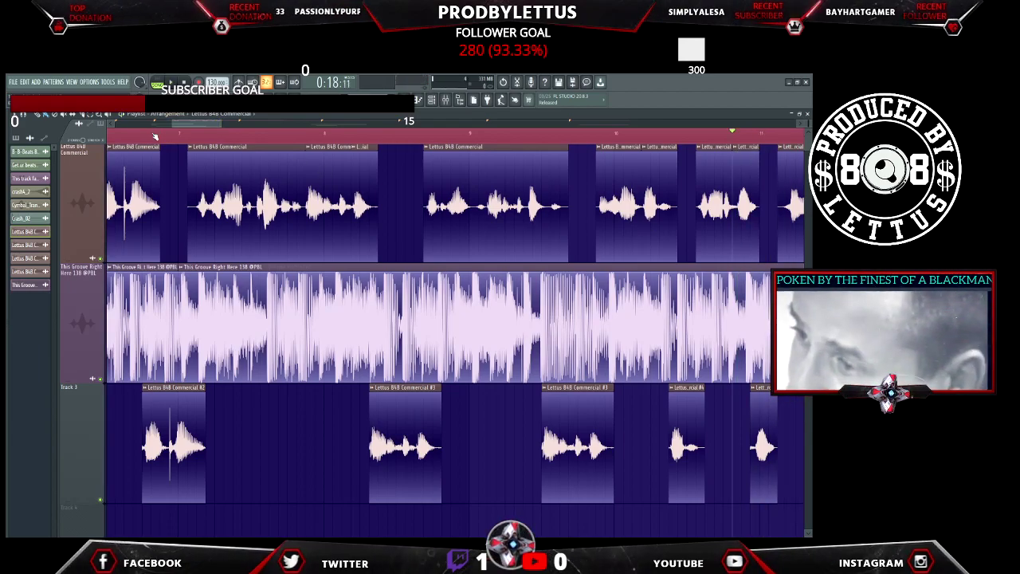
Audition from around bar 6, and move the last Track 3 repeat to start at bar 11 with the following vocal shifted slightly later
{"action": "left_click", "coordinate": [111, 139]}
{"action": "left_click_drag", "start_coordinate": [178, 126], "coordinate": [169, 128]}
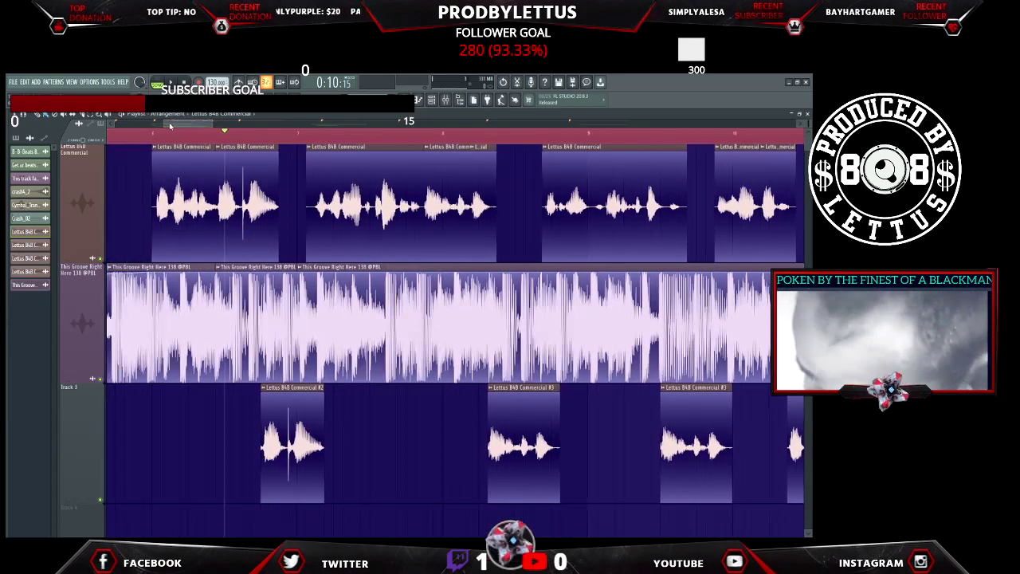
{"action": "key", "text": "space"}
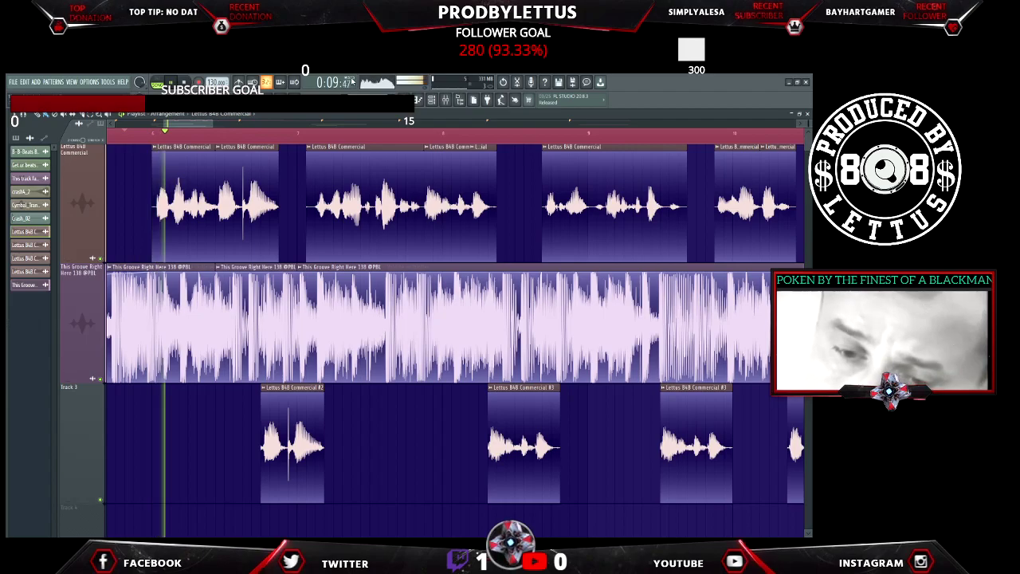
{"action": "scroll", "coordinate": [274, 236], "scroll_direction": "right", "scroll_amount": 5}
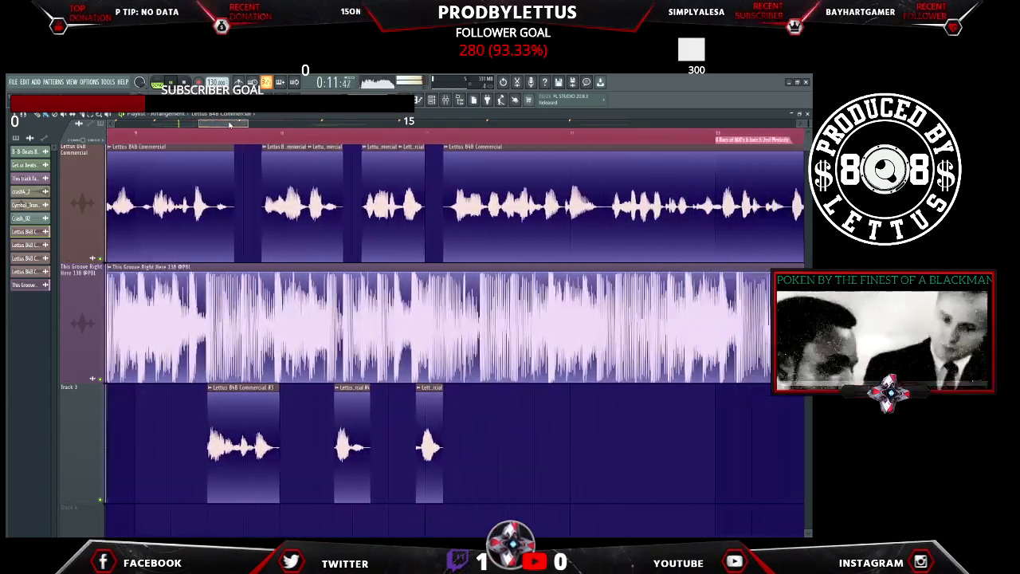
{"action": "left_click_drag", "start_coordinate": [359, 455], "coordinate": [368, 454]}
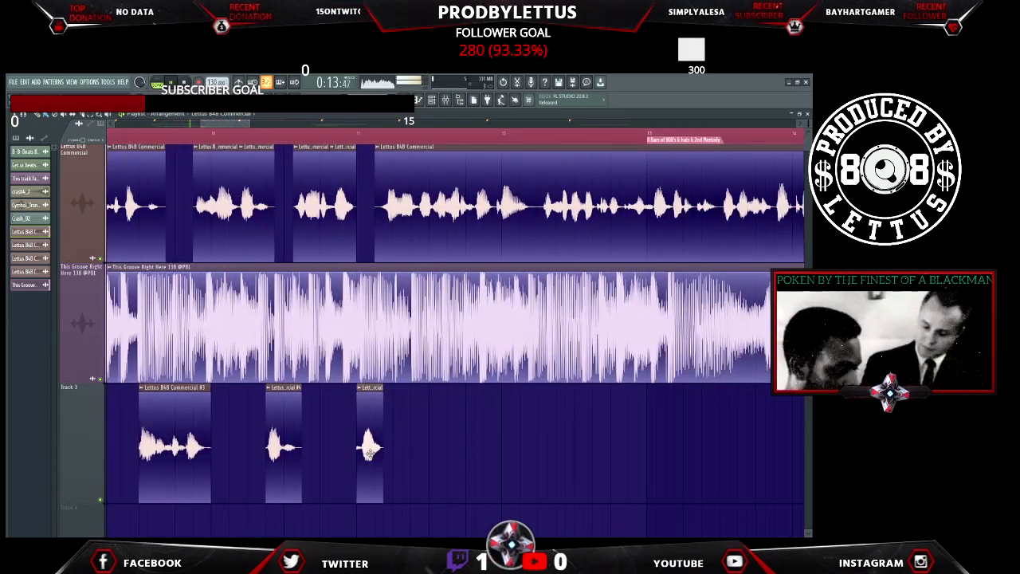
{"action": "left_click_drag", "start_coordinate": [424, 213], "coordinate": [435, 212]}
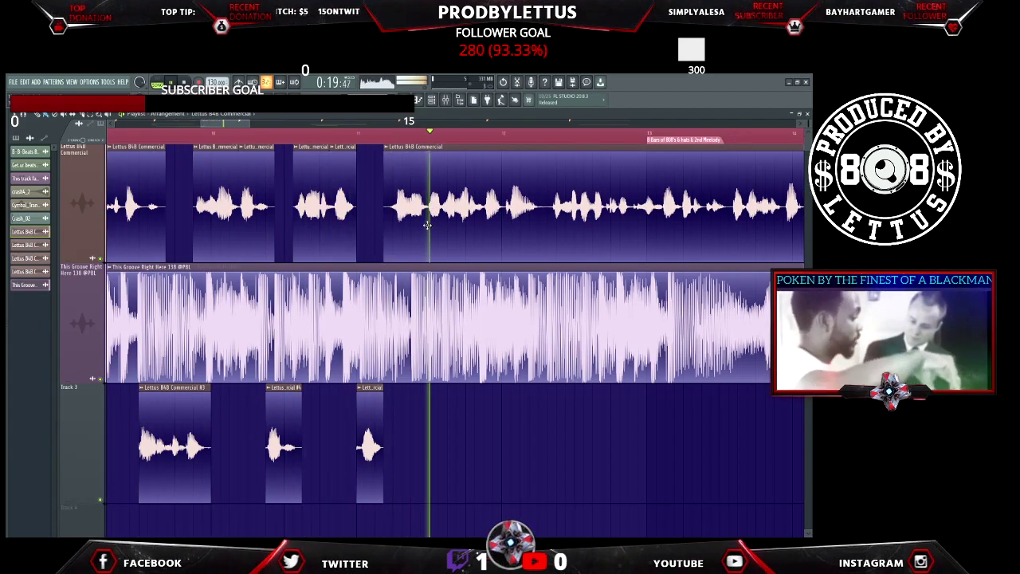
{"action": "key", "text": "space"}
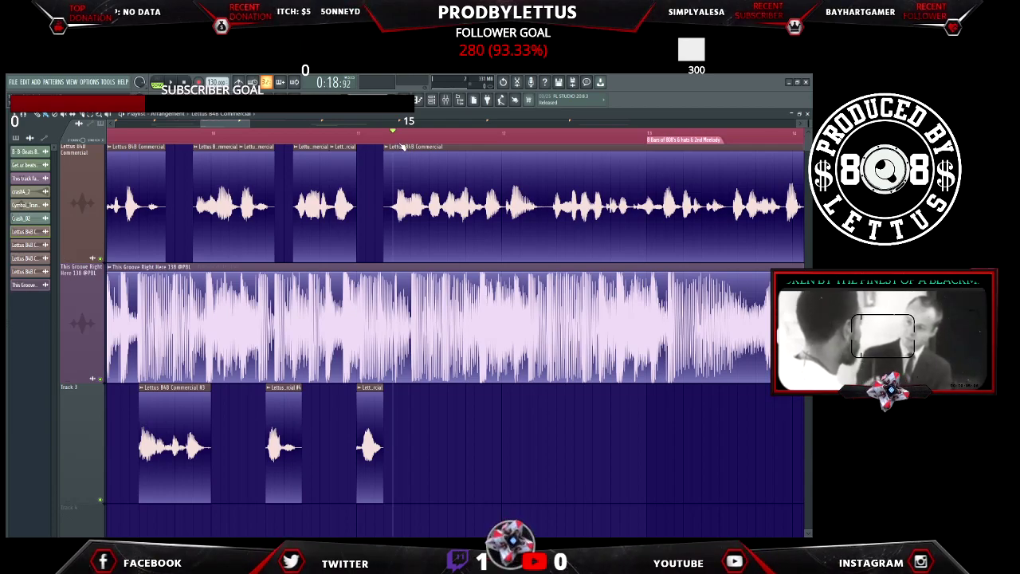
Audition bar 11 and slice out the vocal phrase running from late in bar 11 to about a third through bar 12
{"action": "key", "text": "space"}
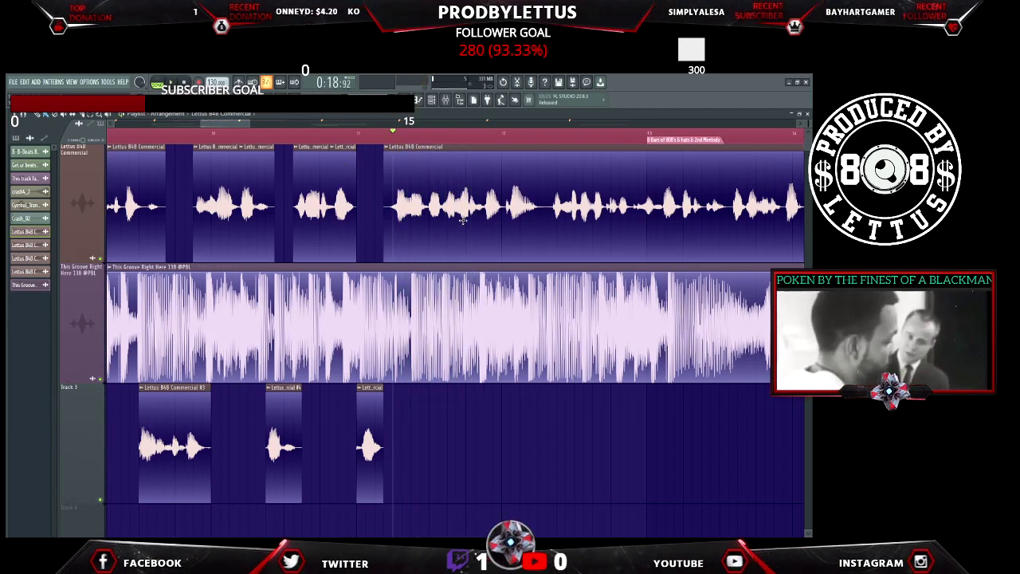
{"action": "key", "text": "space"}
{"action": "left_click", "coordinate": [466, 132]}
{"action": "left_click", "coordinate": [485, 137]}
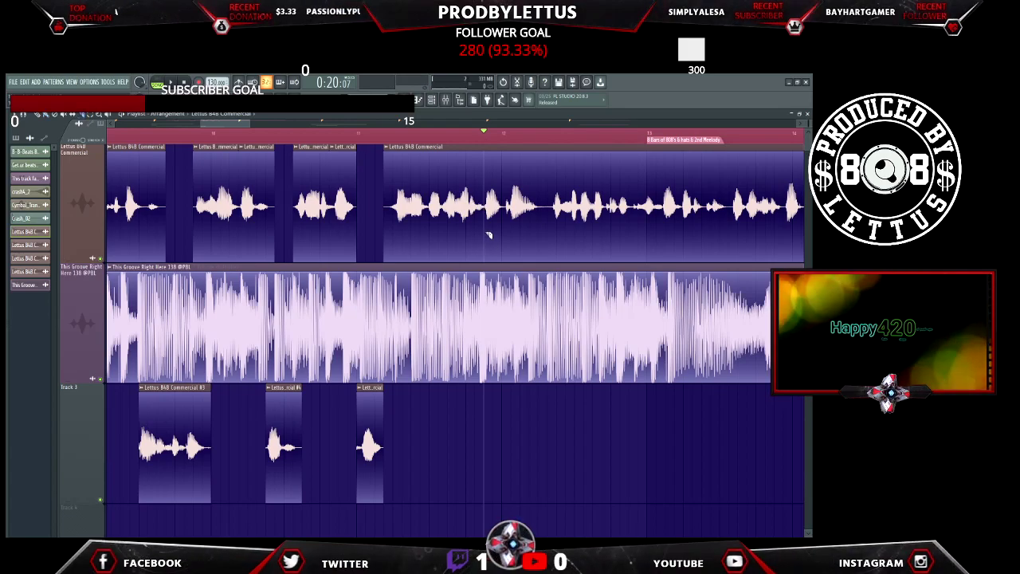
{"action": "left_click_drag", "start_coordinate": [492, 163], "coordinate": [492, 164]}
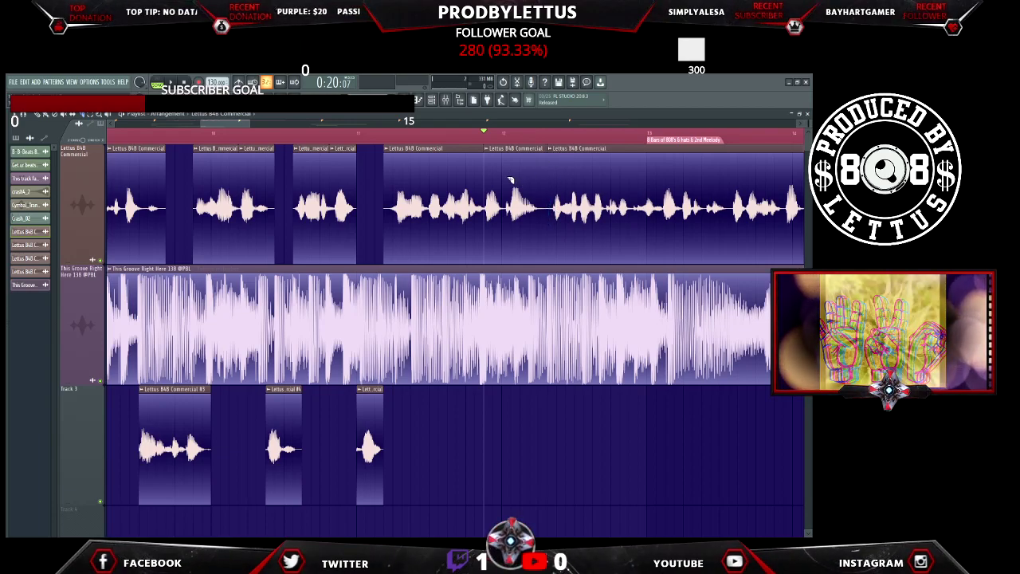
Mute the sliced phrase across bar 12 and move the remaining vocal earlier to start in its place late in bar 11
{"action": "left_click", "coordinate": [382, 136]}
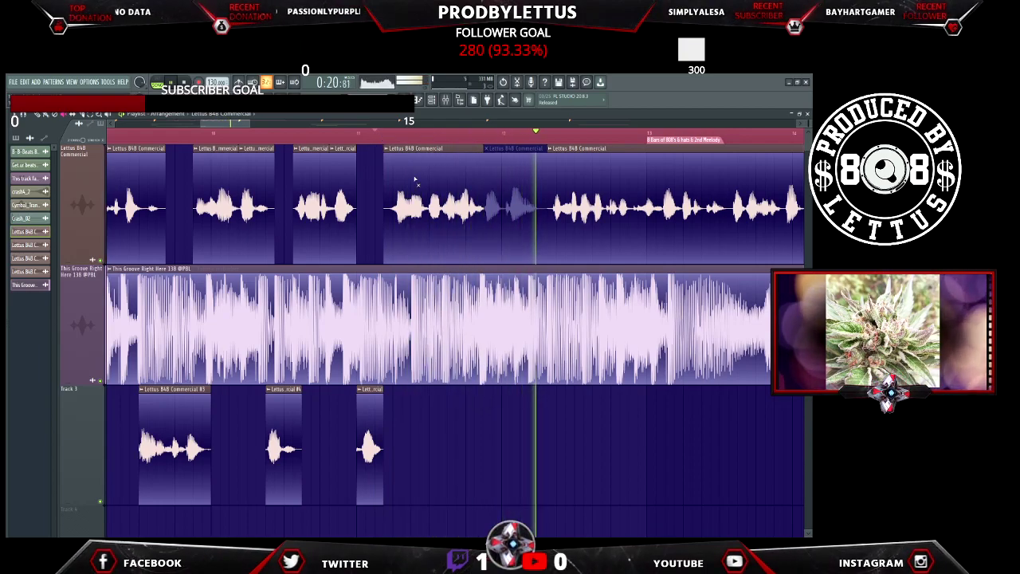
{"action": "key", "text": "space"}
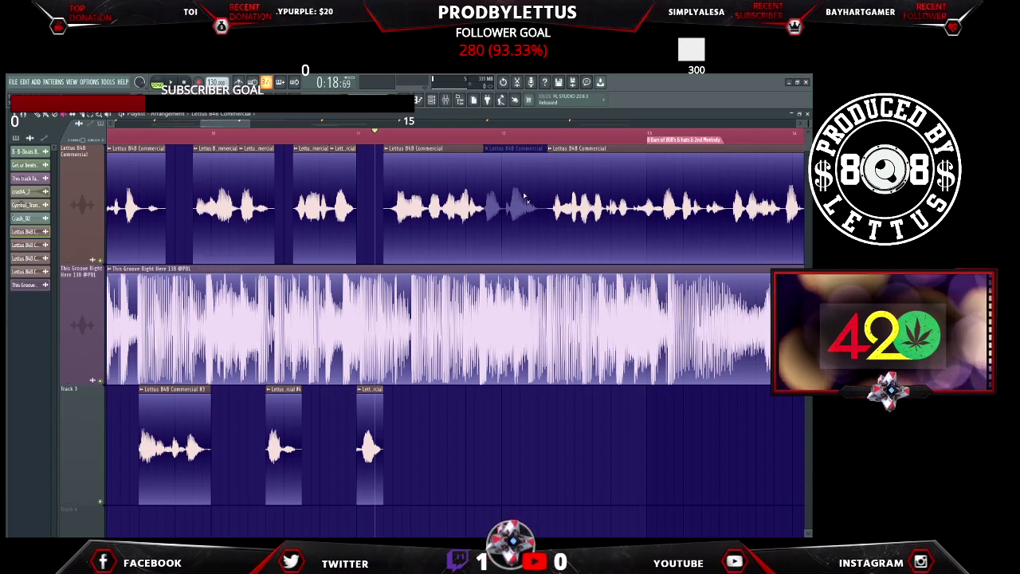
{"action": "left_click_drag", "start_coordinate": [586, 177], "coordinate": [529, 184]}
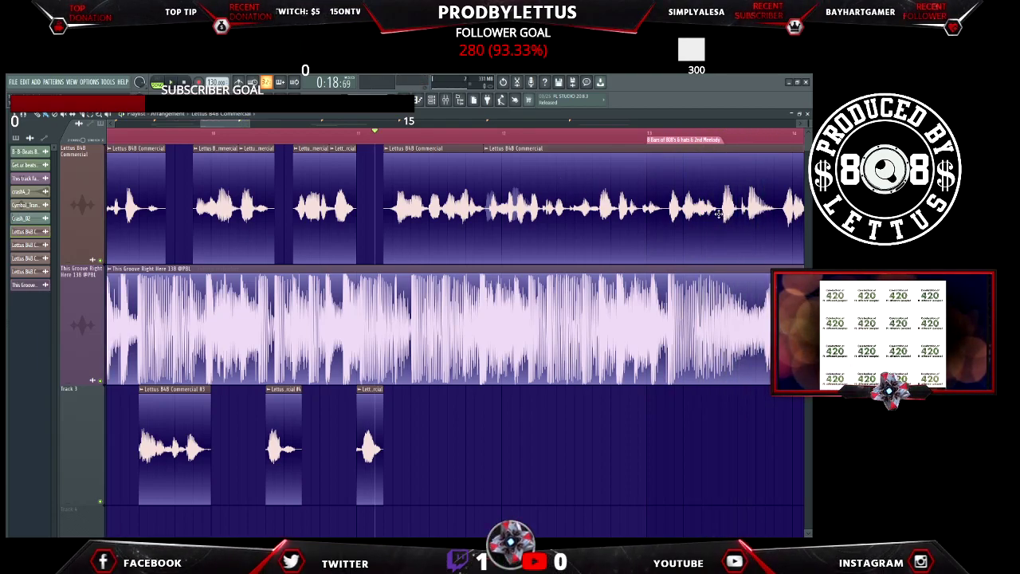
Audition the shifted vocal from just after bar 11 and its remaining part through bar 17
{"action": "key", "text": "space"}
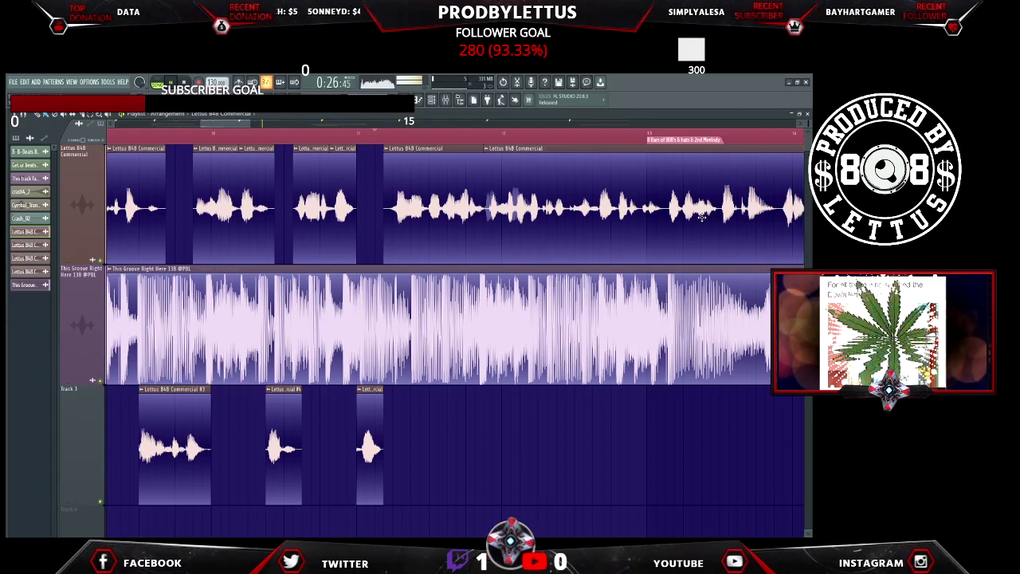
{"action": "key", "text": "space"}
{"action": "left_click_drag", "start_coordinate": [239, 124], "coordinate": [281, 123]}
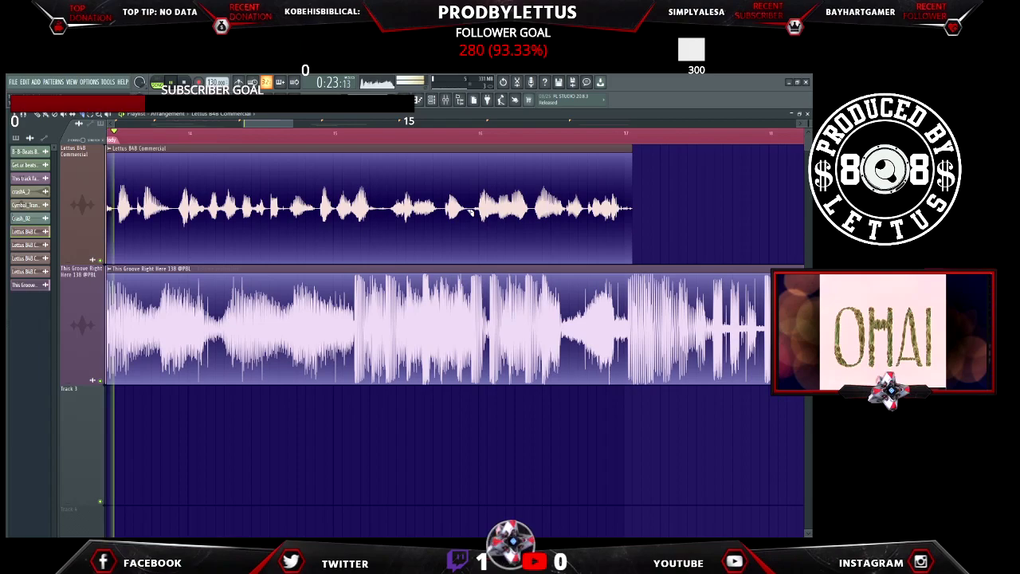
Audition bars 11 to 13, slice the vocal just after bar 13 and mute the phrase running to late bar 13
{"action": "key", "text": "space"}
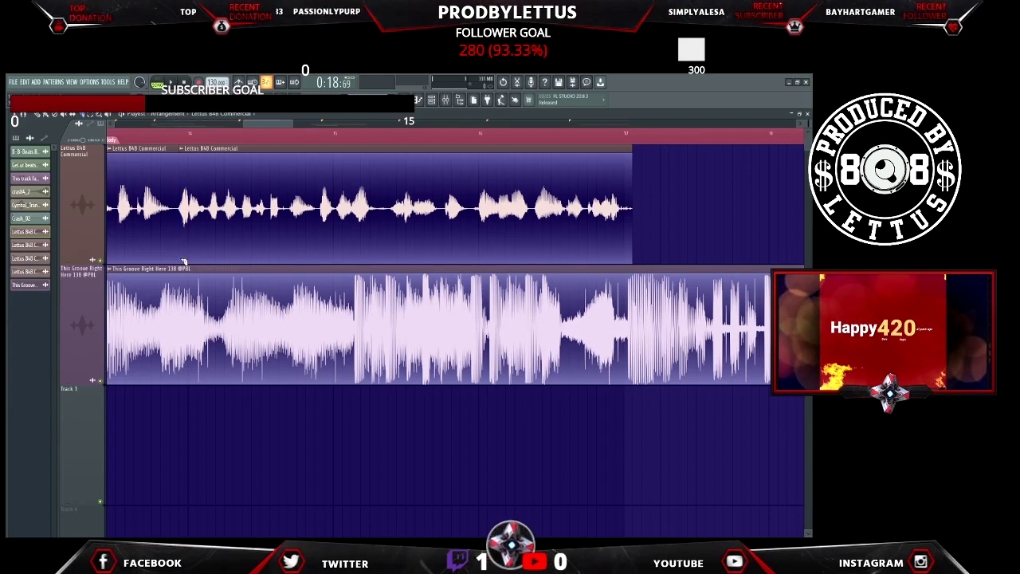
{"action": "left_click_drag", "start_coordinate": [253, 124], "coordinate": [234, 124]}
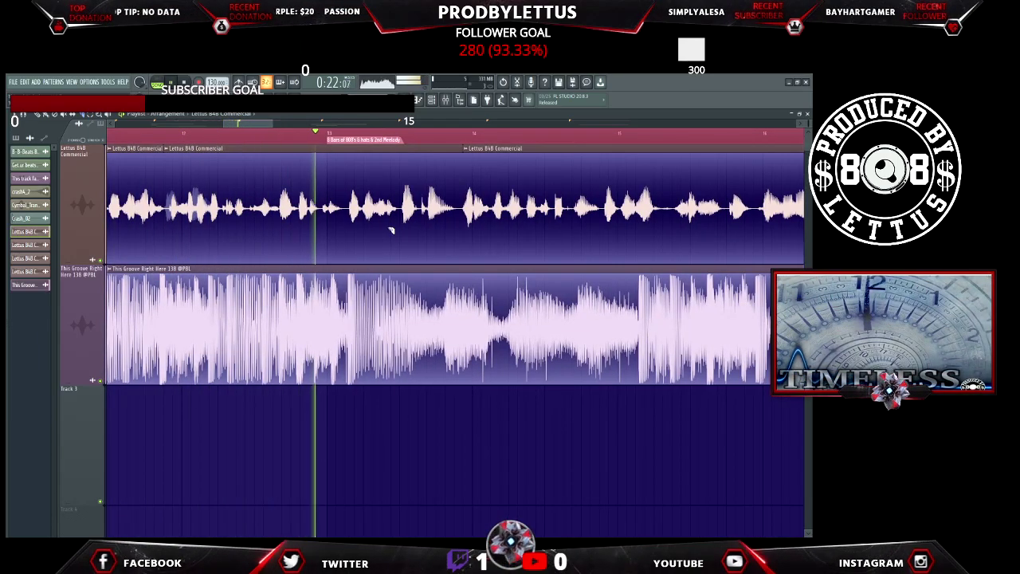
{"action": "key", "text": "space"}
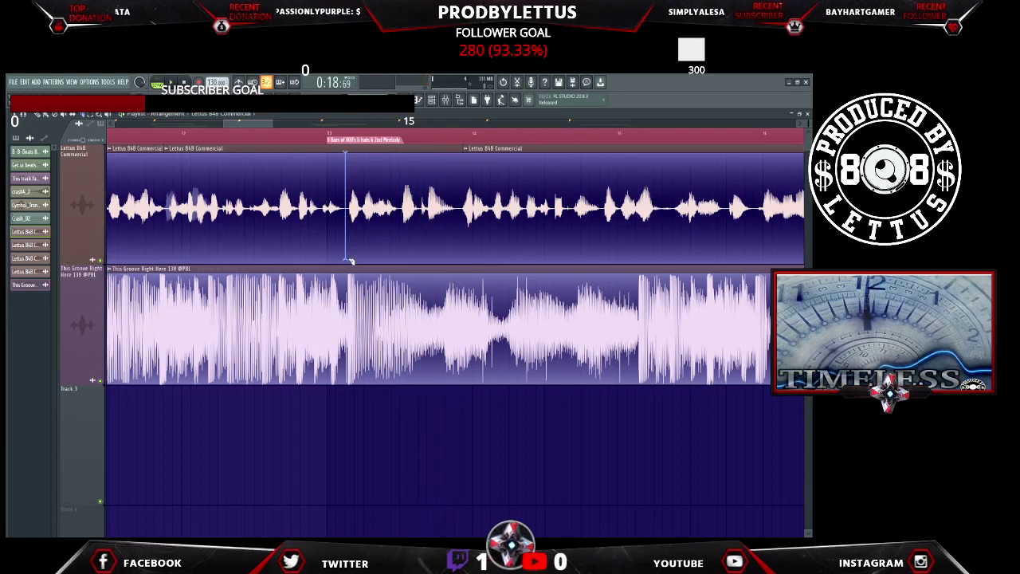
{"action": "left_click", "coordinate": [397, 189]}
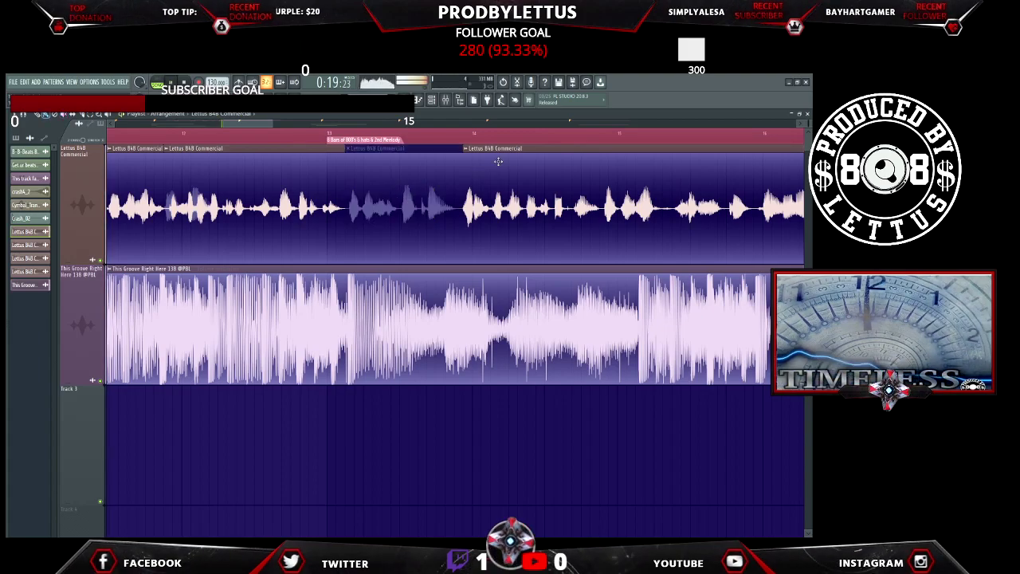
Move the remaining vocal earlier to start just after bar 13, and slice off and mute its part beyond mid-bar 14
{"action": "left_click_drag", "start_coordinate": [532, 152], "coordinate": [417, 168]}
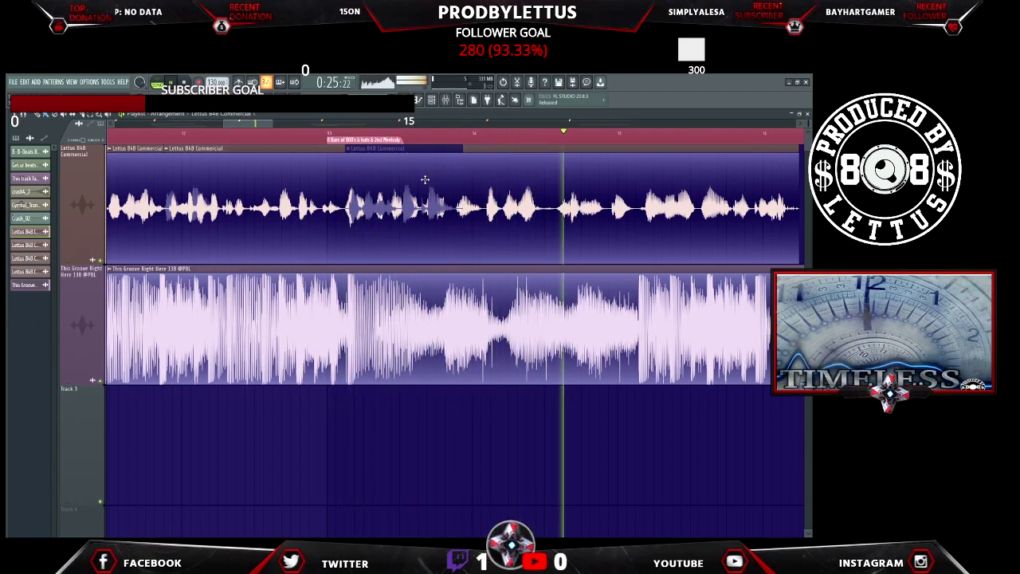
{"action": "key", "text": "space"}
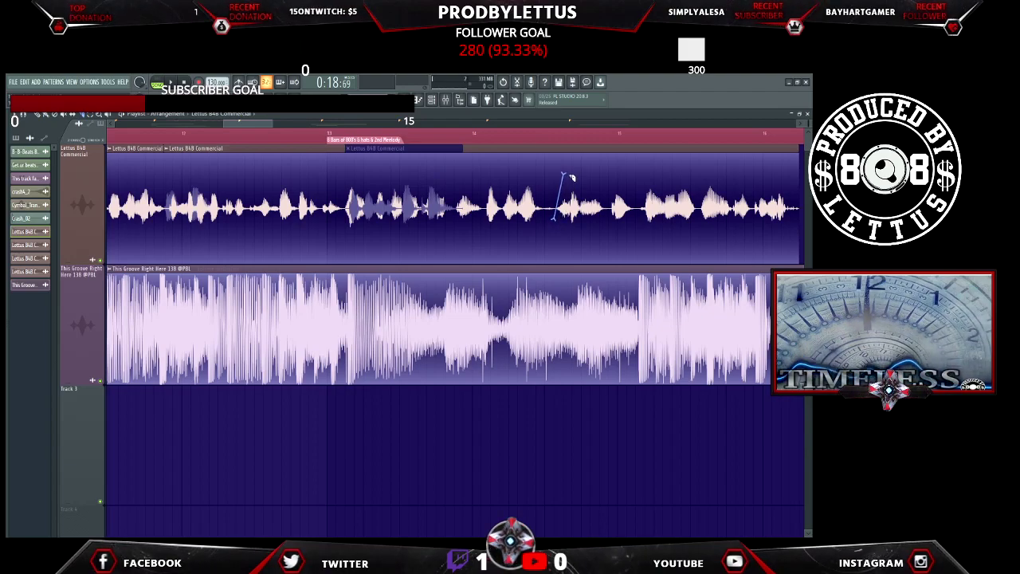
{"action": "left_click", "coordinate": [628, 206]}
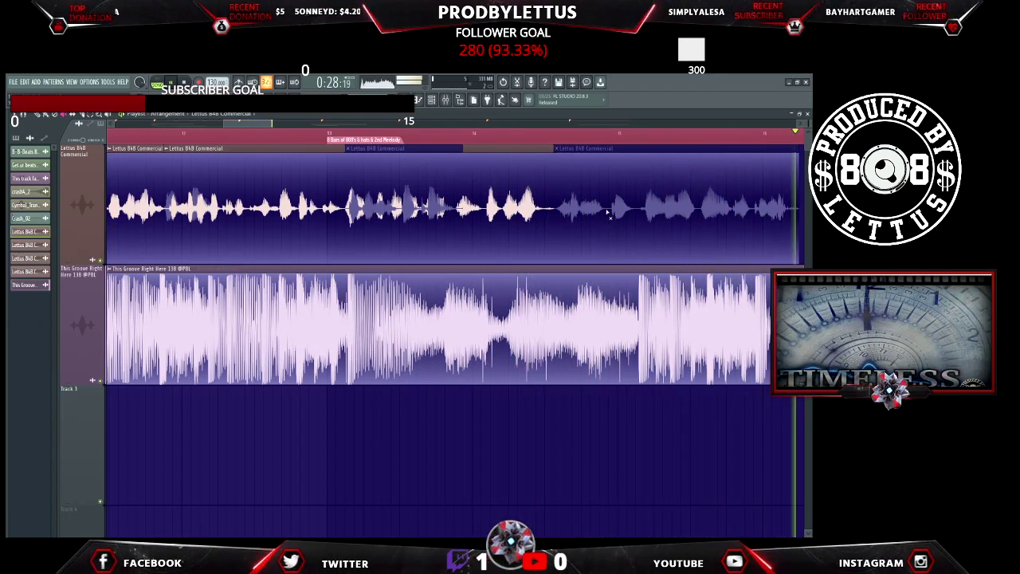
Review the whole vocal arrangement and the channel rack, and play the song from the start
{"action": "scroll", "coordinate": [610, 214], "scroll_direction": "down", "scroll_amount": 5}
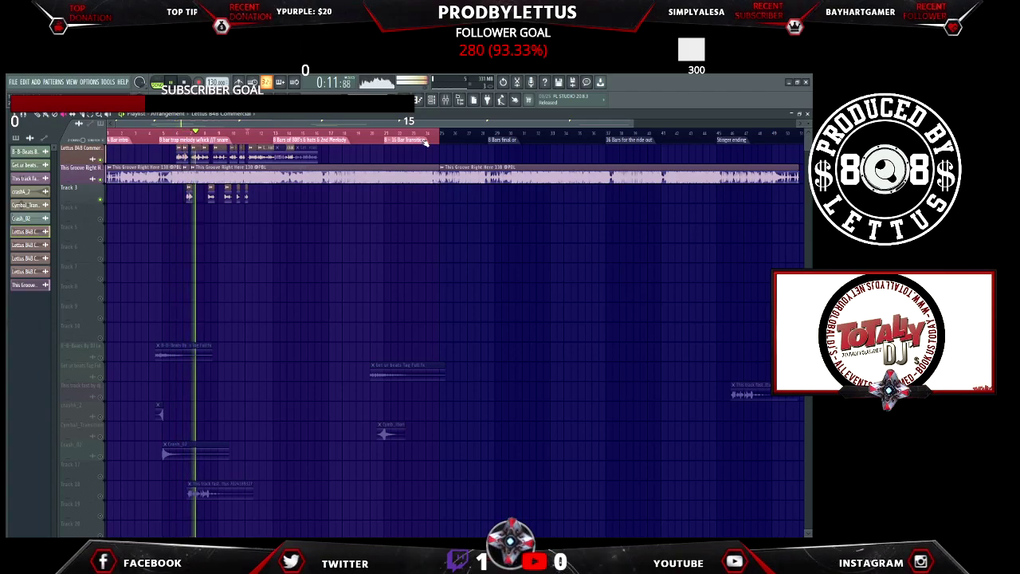
{"action": "left_click", "coordinate": [431, 101]}
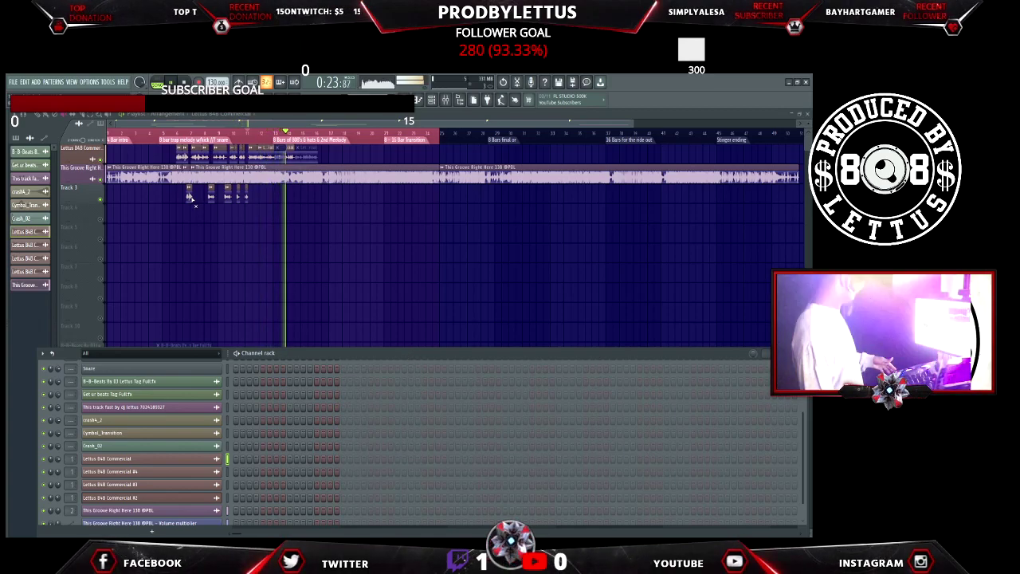
{"action": "scroll", "coordinate": [181, 136], "scroll_direction": "up", "scroll_amount": 5}
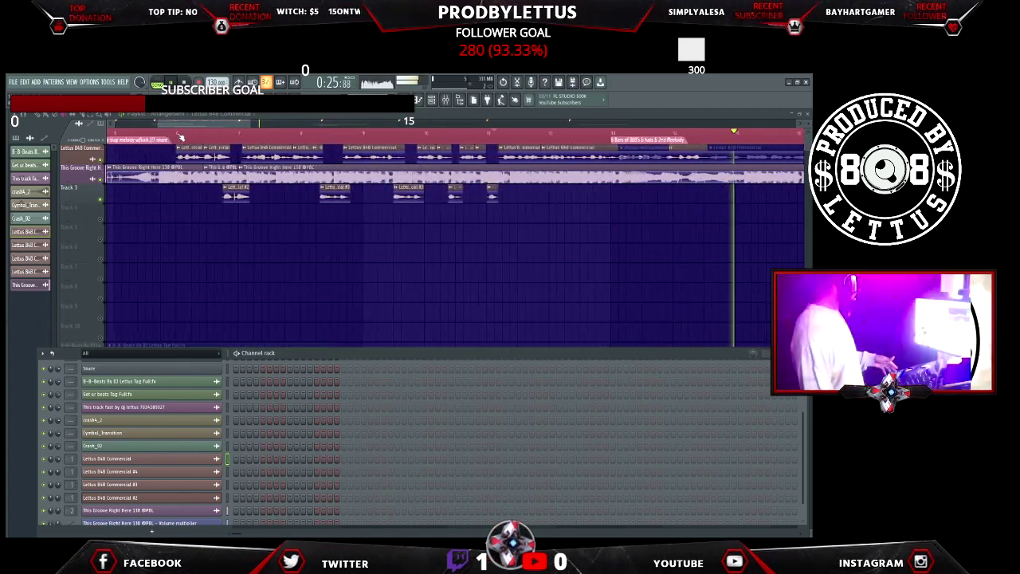
{"action": "scroll", "coordinate": [202, 129], "scroll_direction": "up", "scroll_amount": 3}
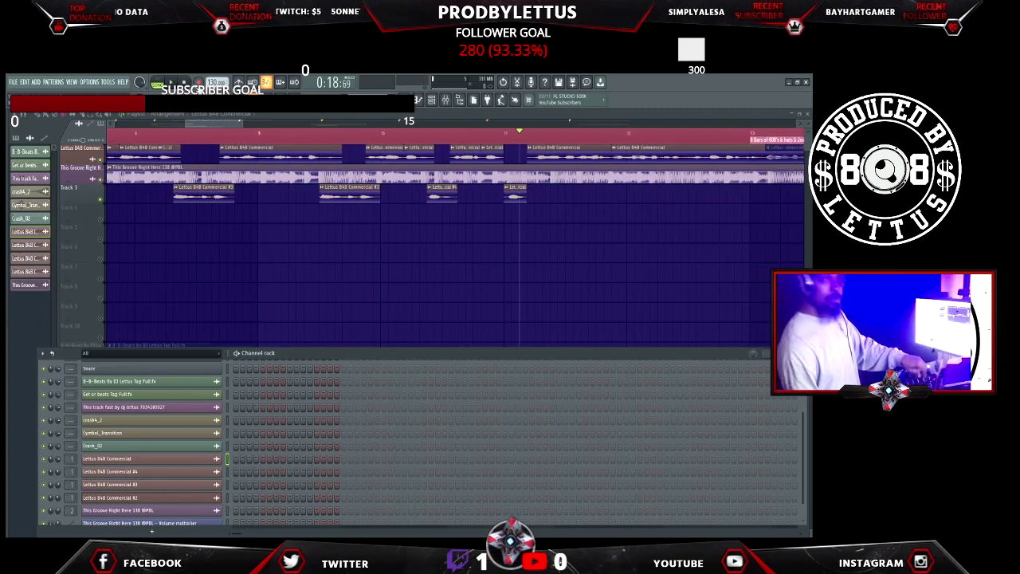
{"action": "key", "text": "space"}
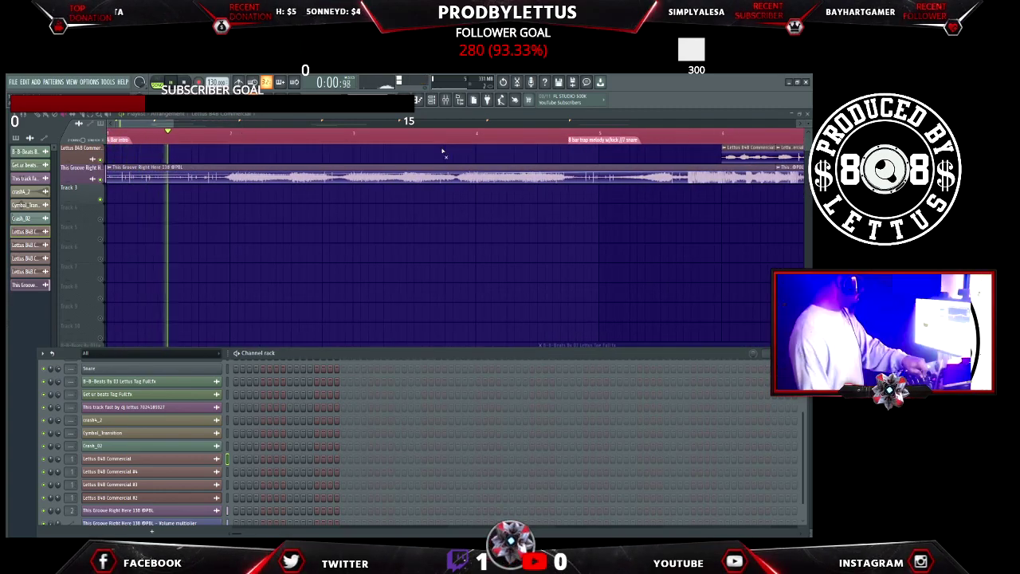
{"action": "key", "text": "F6"}
{"action": "scroll", "coordinate": [170, 124], "scroll_direction": "down", "scroll_amount": 3}
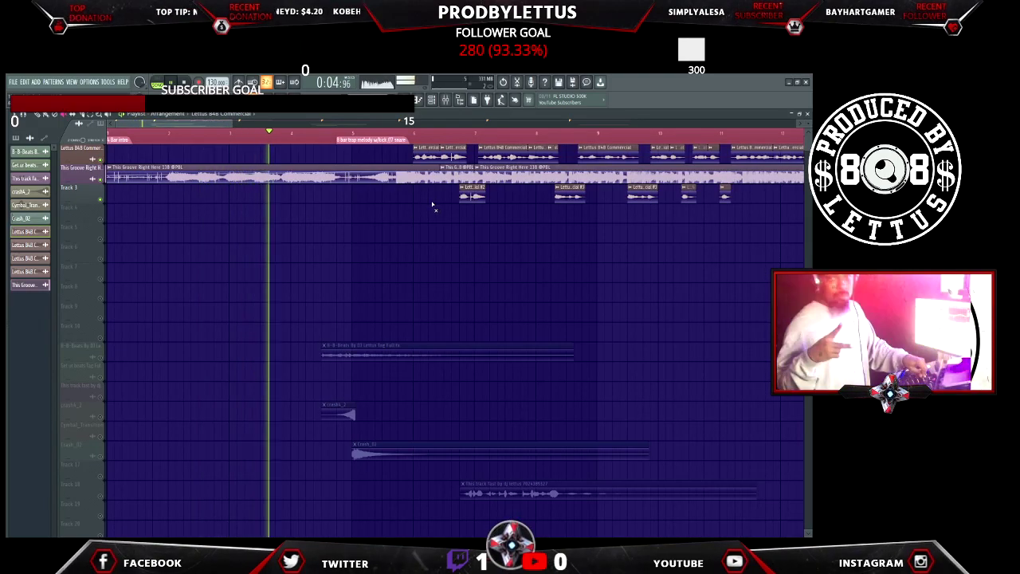
Check the channel settings of the vocal copies Lettus B4B Commercial #2, #3 and #4 used on Track 3
{"action": "double_click", "coordinate": [472, 196]}
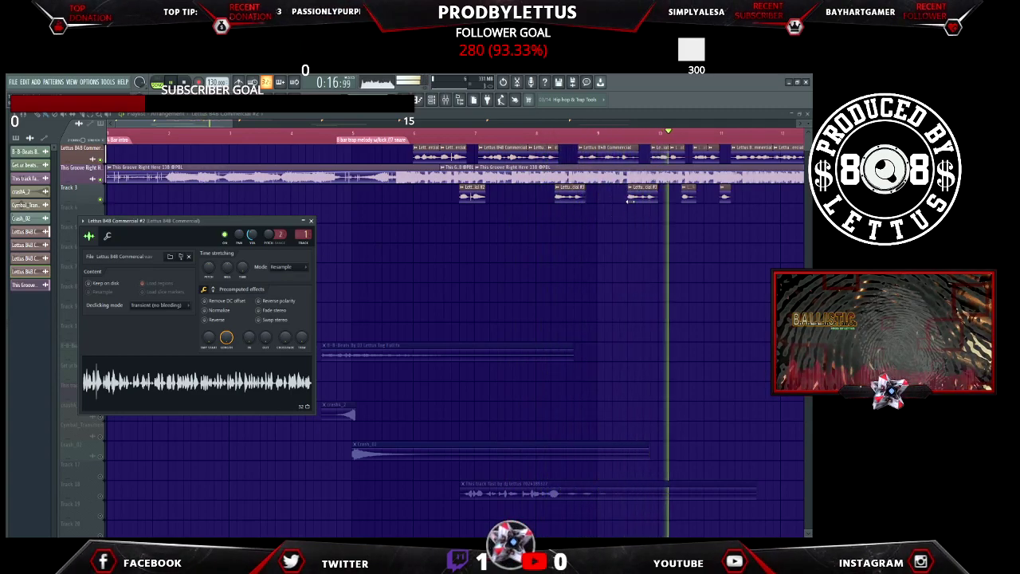
{"action": "double_click", "coordinate": [637, 195]}
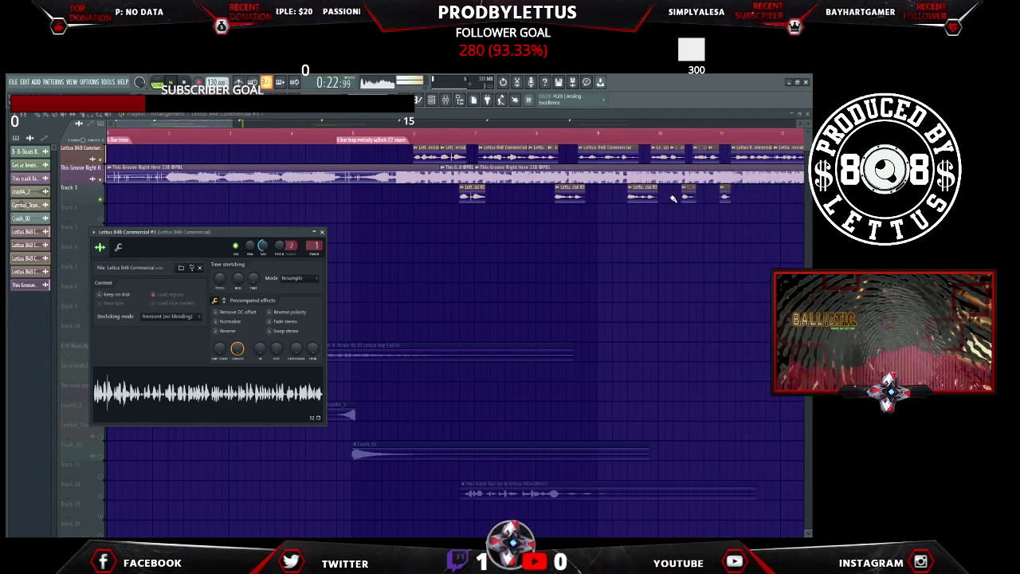
{"action": "left_click", "coordinate": [28, 259]}
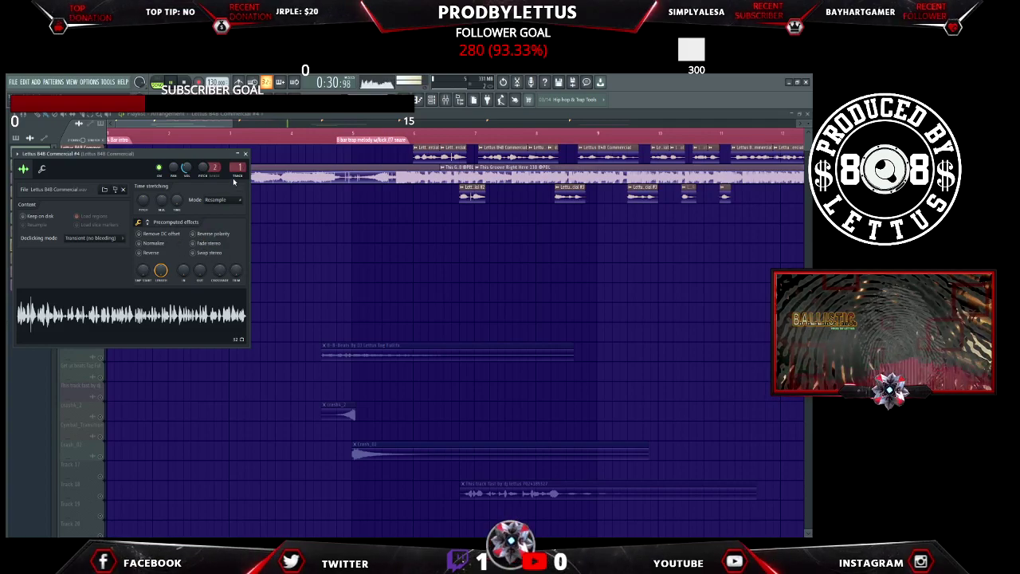
{"action": "left_click", "coordinate": [246, 154]}
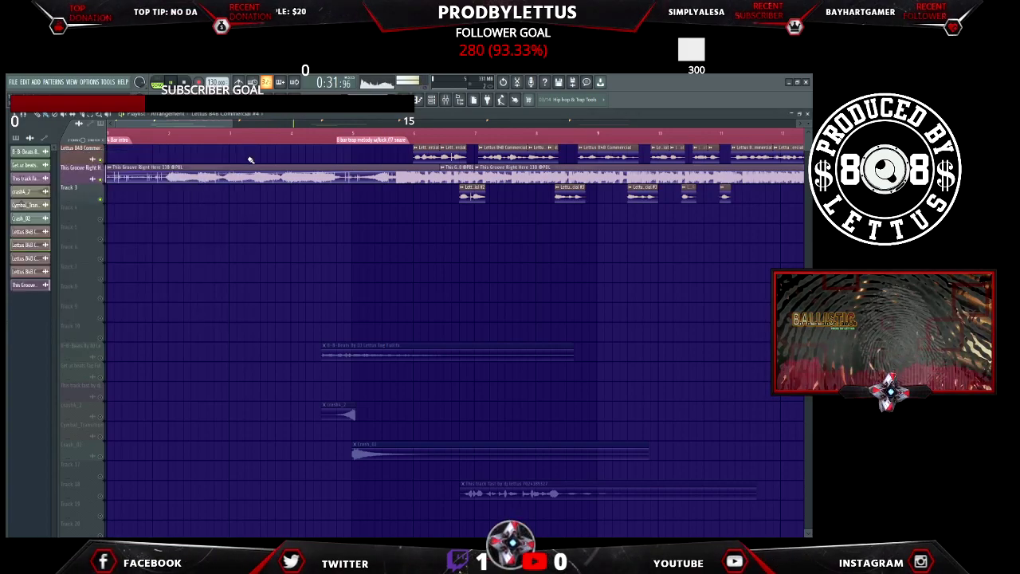
Make the last Track 3 repeat at bar 11 a unique channel of its own and check its settings
{"action": "double_click", "coordinate": [724, 194]}
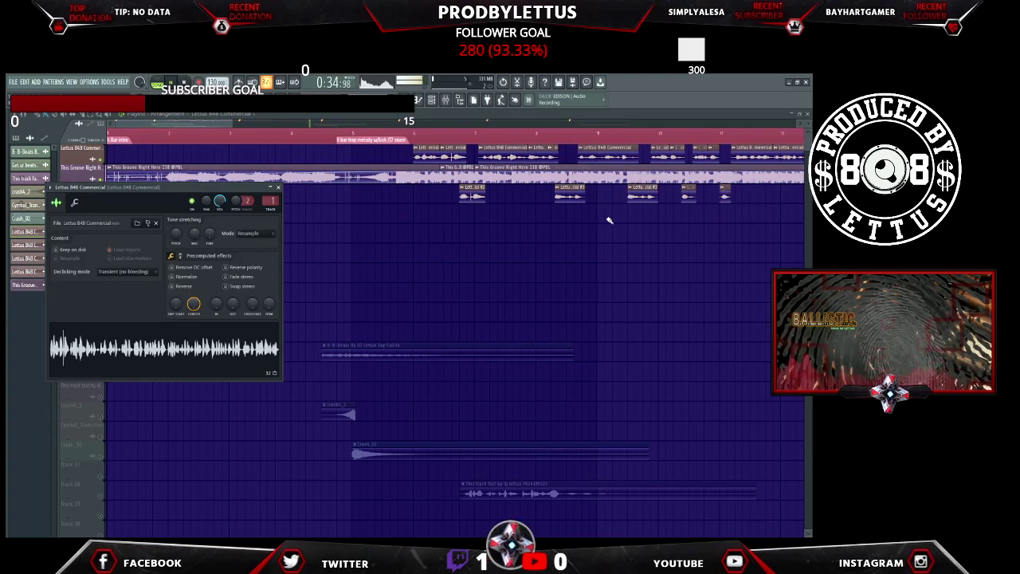
{"action": "left_click", "coordinate": [723, 196]}
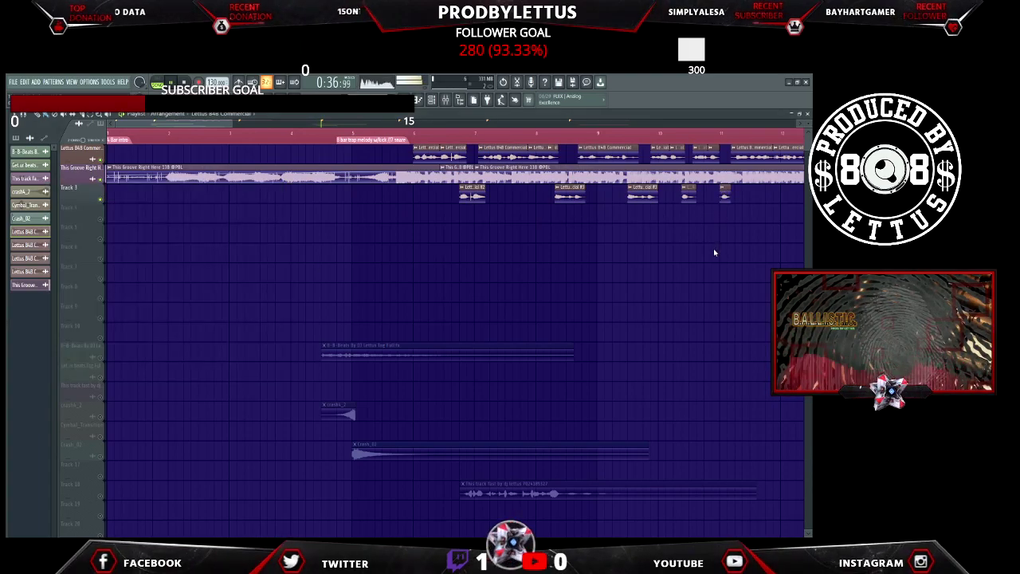
{"action": "double_click", "coordinate": [724, 195]}
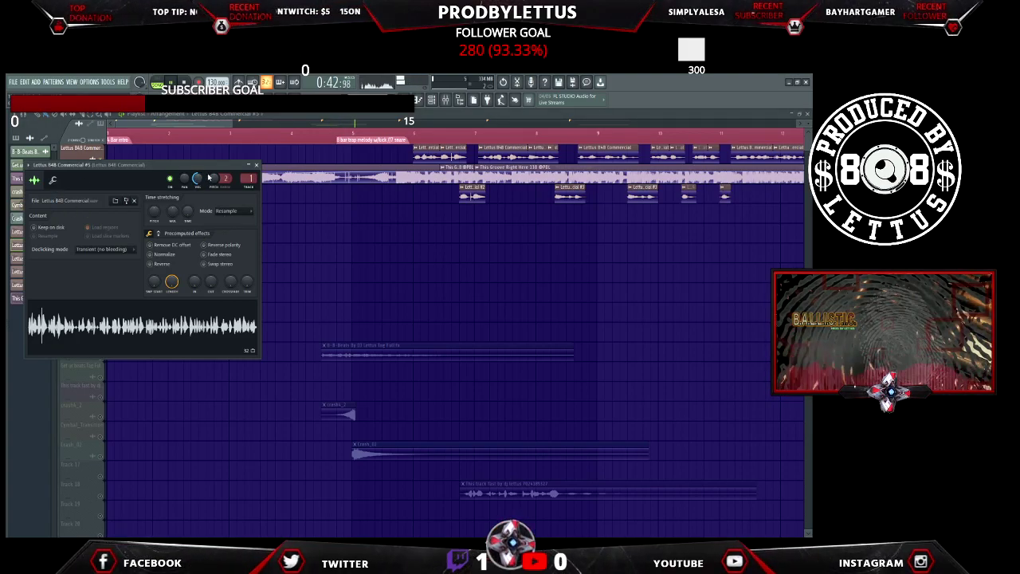
{"action": "left_click", "coordinate": [256, 165]}
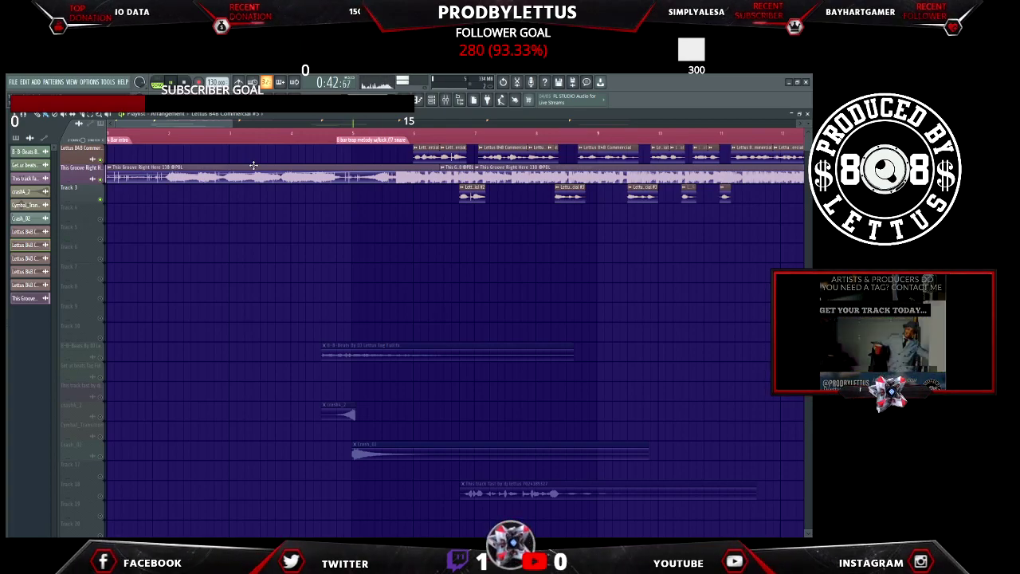
Place Pattern 1 on Track 4 spanning the Track 3 repeats, from bar 6 to just past bar 11
{"action": "key", "text": "space"}
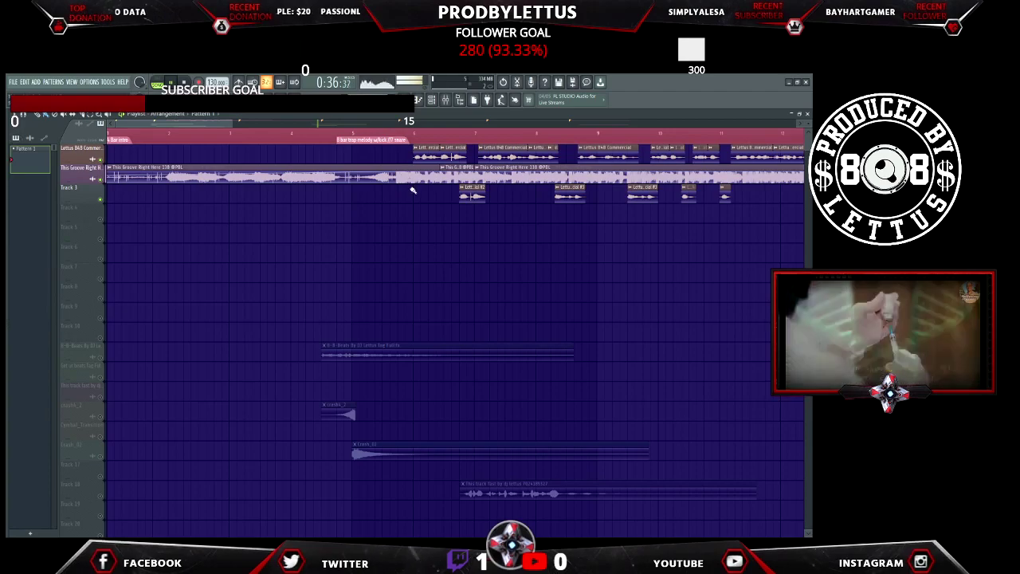
{"action": "mouse_move", "coordinate": [417, 215]}
{"action": "left_mouse_down"}
{"action": "mouse_move", "coordinate": [588, 233]}
{"action": "mouse_move", "coordinate": [580, 213]}
{"action": "mouse_move", "coordinate": [473, 216]}
{"action": "mouse_move", "coordinate": [694, 219]}
{"action": "left_mouse_up"}
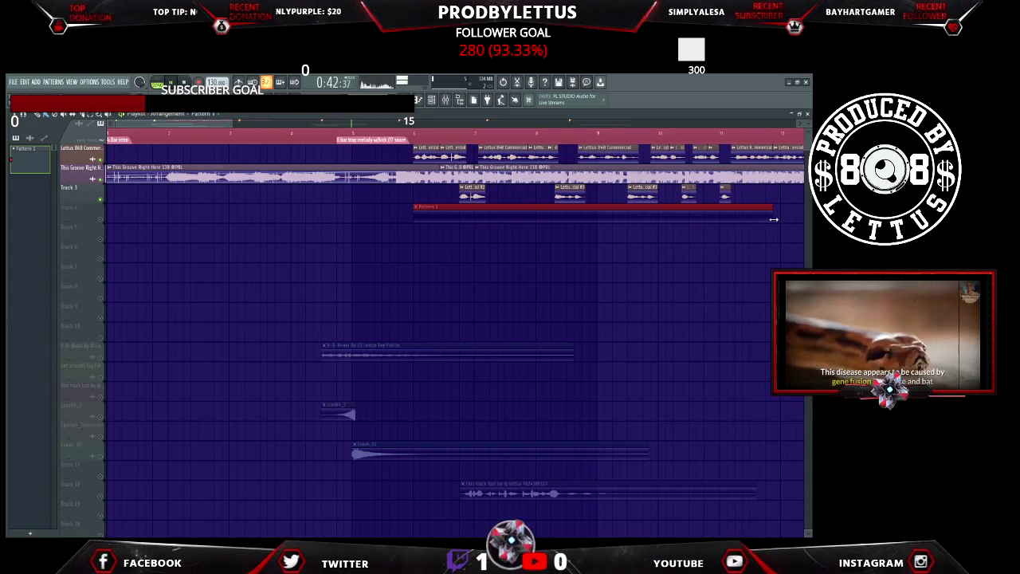
{"action": "key", "text": "space"}
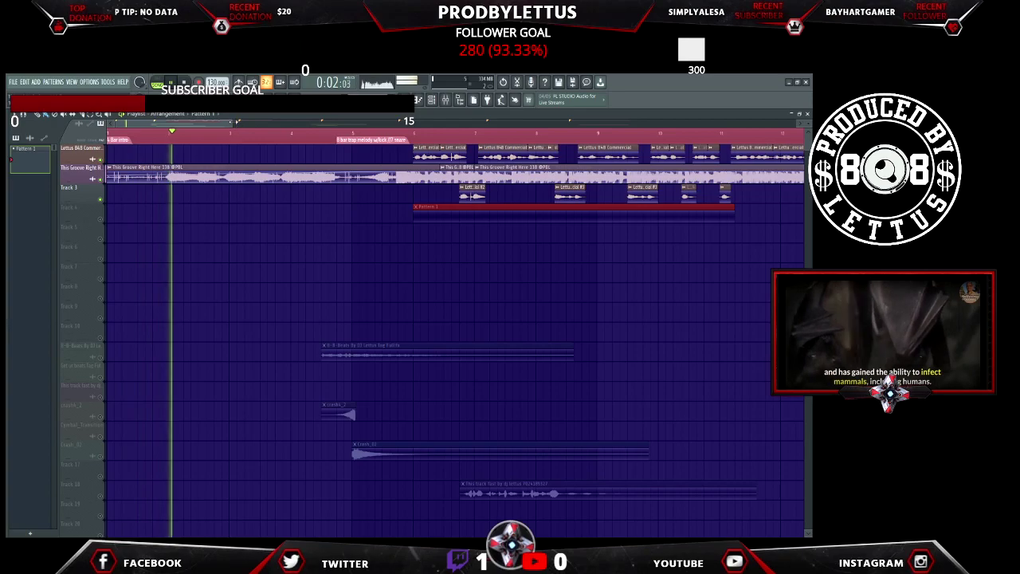
In the channel rack, order the vocal copies from #2 to #5 and extend the step grid to 128 steps
{"action": "scroll", "coordinate": [298, 129], "scroll_direction": "down", "scroll_amount": 3}
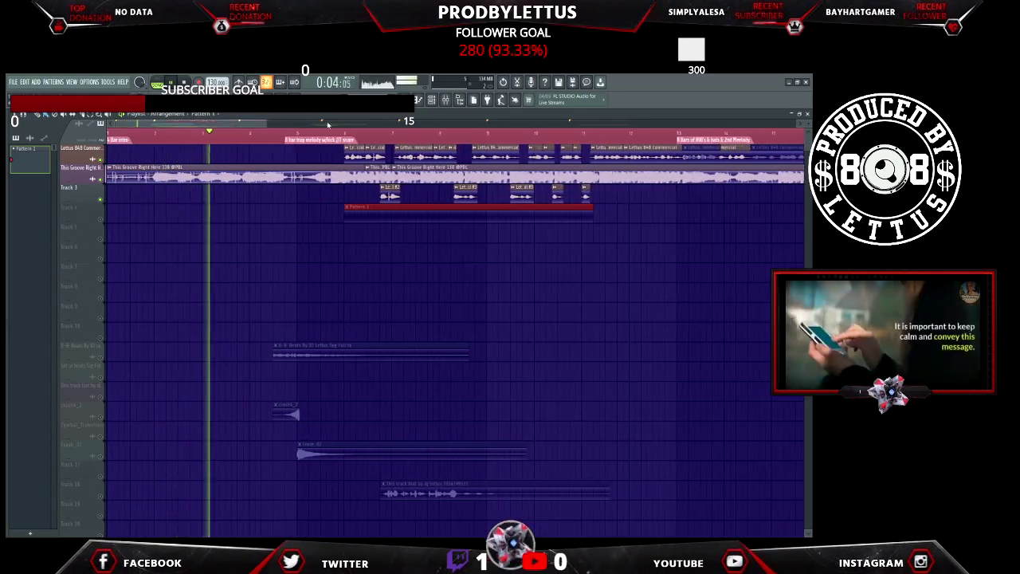
{"action": "left_click", "coordinate": [432, 100]}
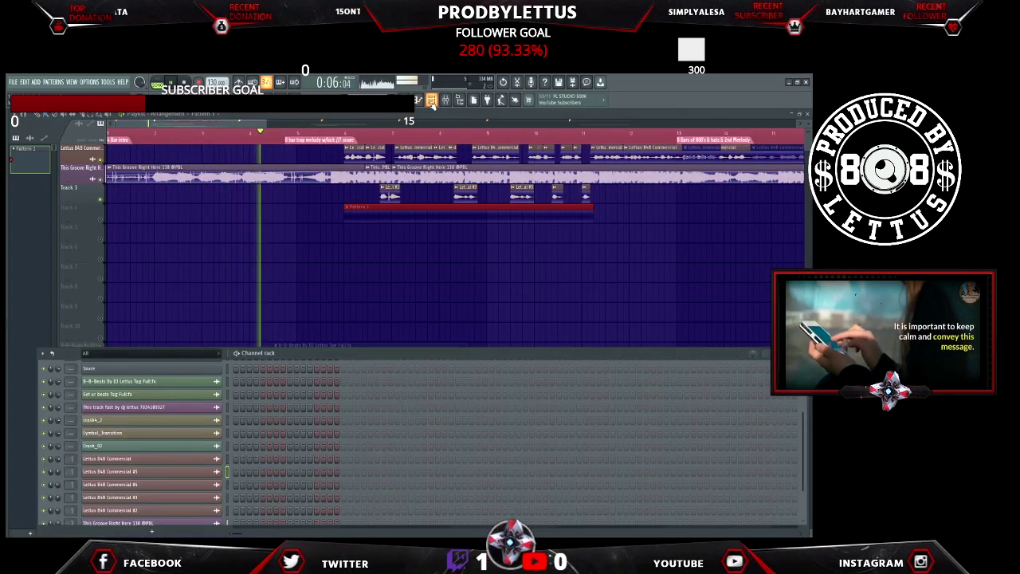
{"action": "scroll", "coordinate": [230, 495], "scroll_direction": "down", "scroll_amount": 2}
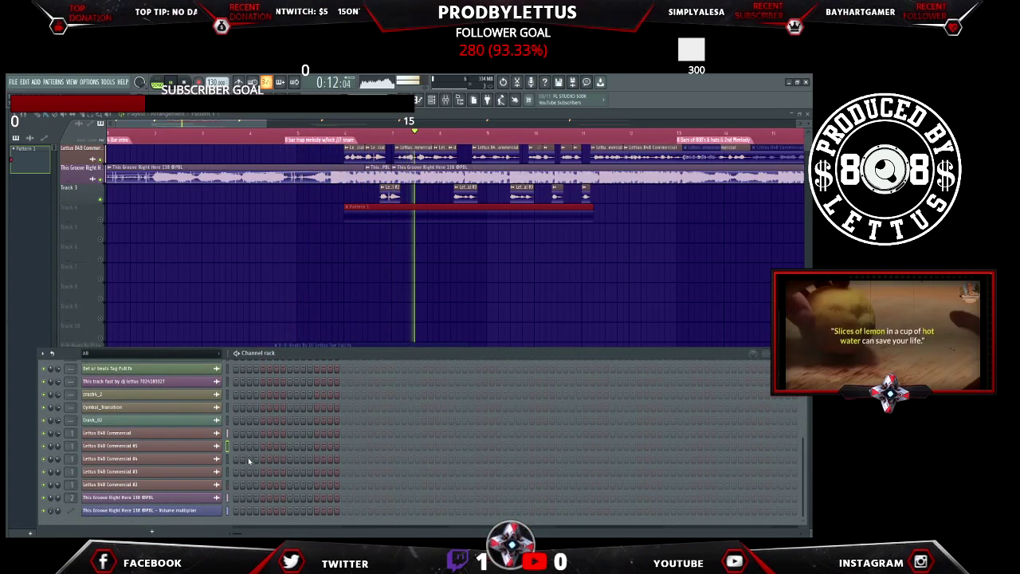
{"action": "scroll", "coordinate": [374, 476], "scroll_direction": "down", "scroll_amount": 1}
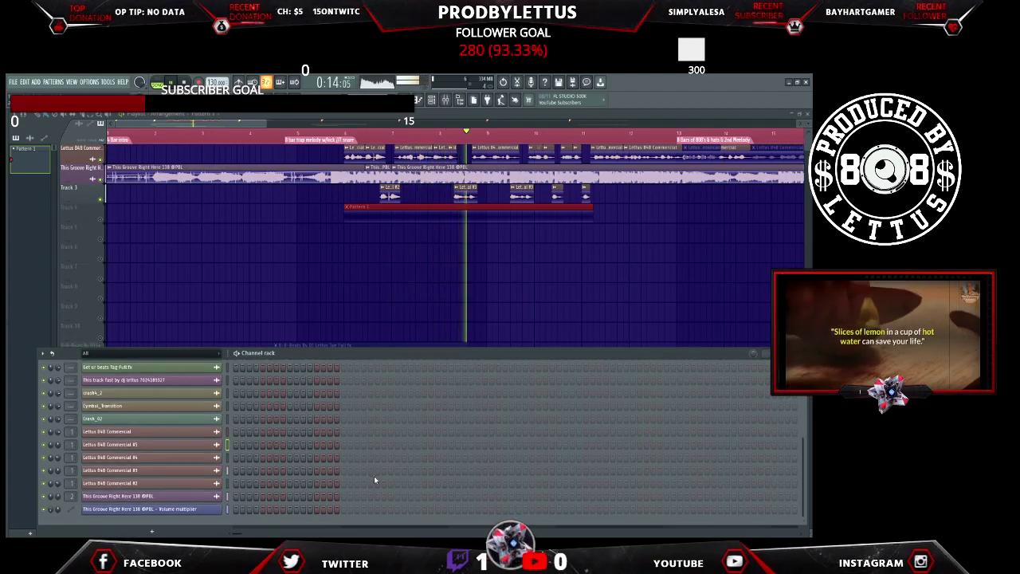
{"action": "scroll", "coordinate": [374, 476], "scroll_direction": "up", "scroll_amount": 1}
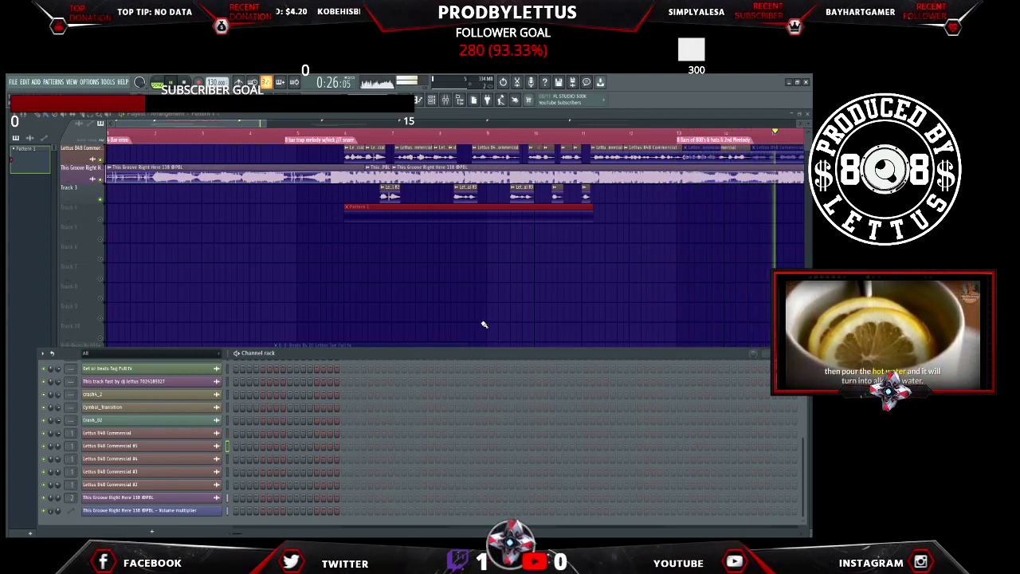
{"action": "key", "text": "space"}
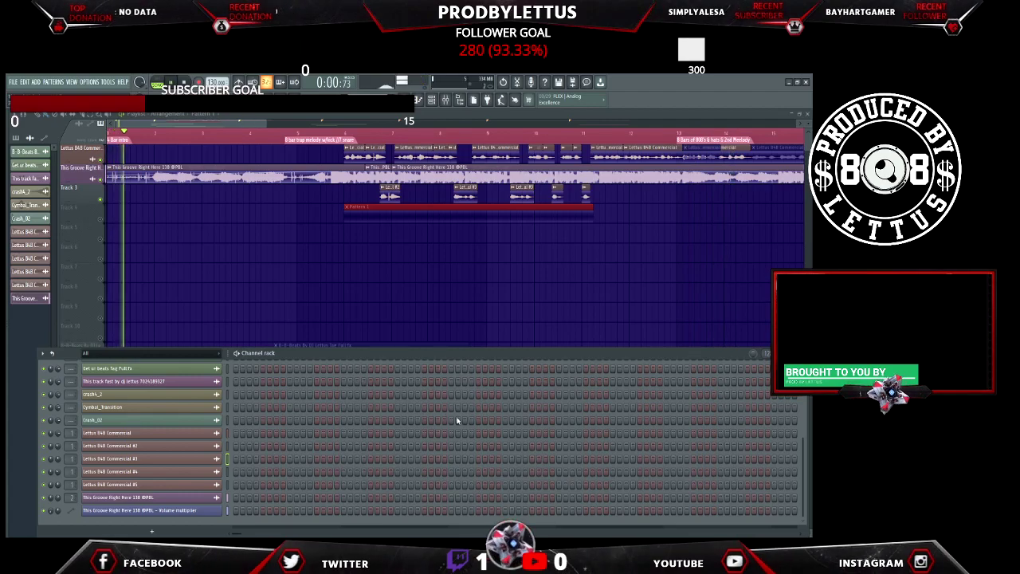
Enlarge the channel rack to show all channels, and place a trigger for Lettus B4B Commercial #2 on step 13, auditioning it
{"action": "scroll", "coordinate": [457, 420], "scroll_direction": "up", "scroll_amount": 3}
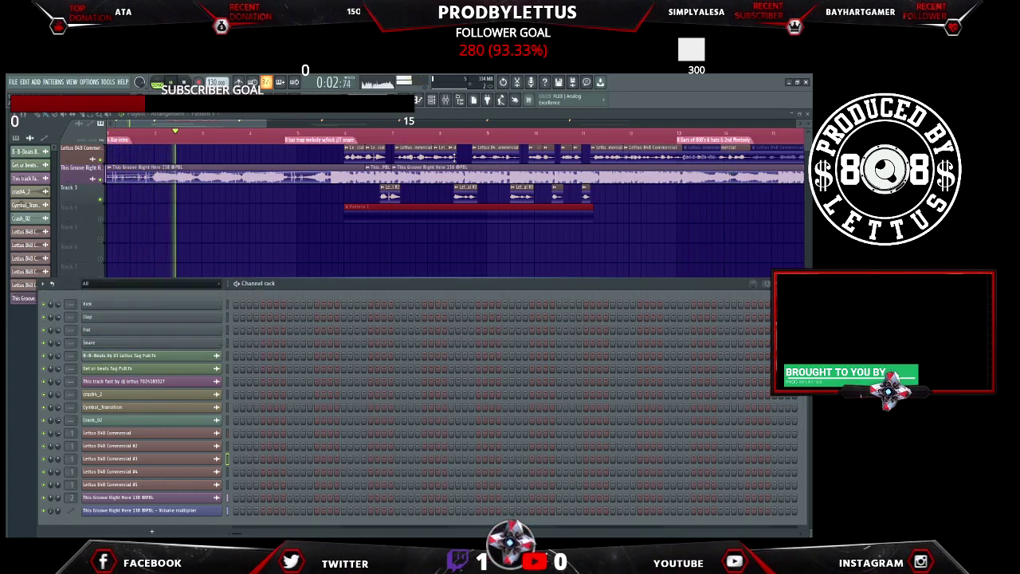
{"action": "left_click_drag", "start_coordinate": [412, 285], "coordinate": [406, 236]}
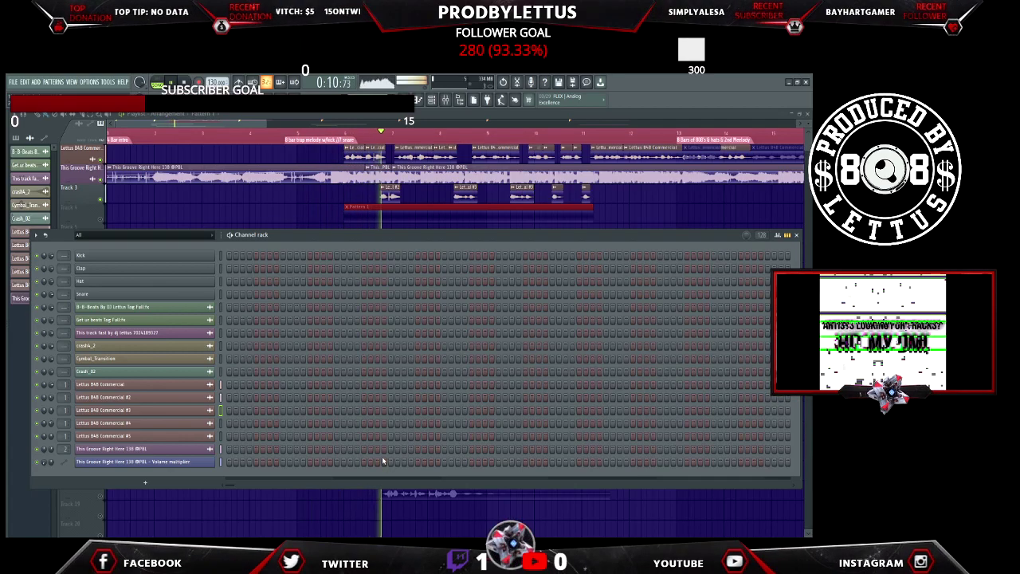
{"action": "left_click", "coordinate": [338, 398]}
{"action": "key", "text": "space"}
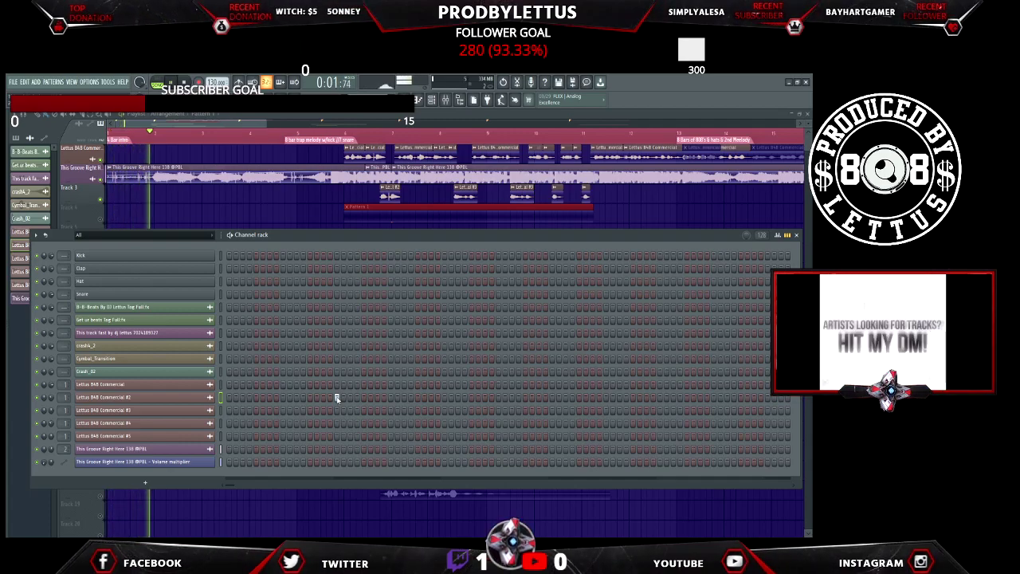
{"action": "left_click", "coordinate": [310, 398]}
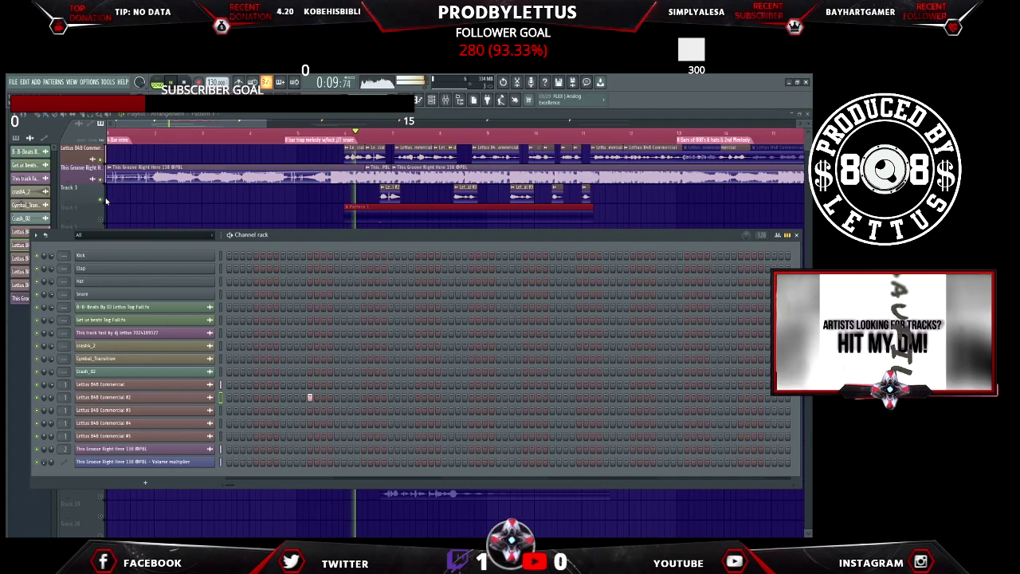
{"action": "key", "text": "space"}
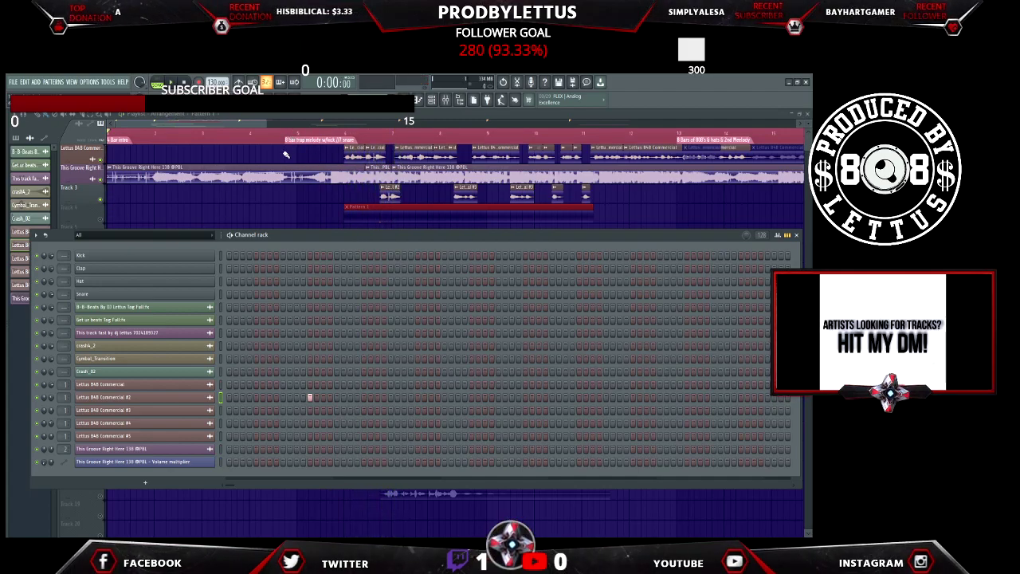
Mute the first two Track 3 repeats, at bars 6 and 8, and play the arrangement from the start with Pattern 1 in place
{"action": "left_click", "coordinate": [105, 219]}
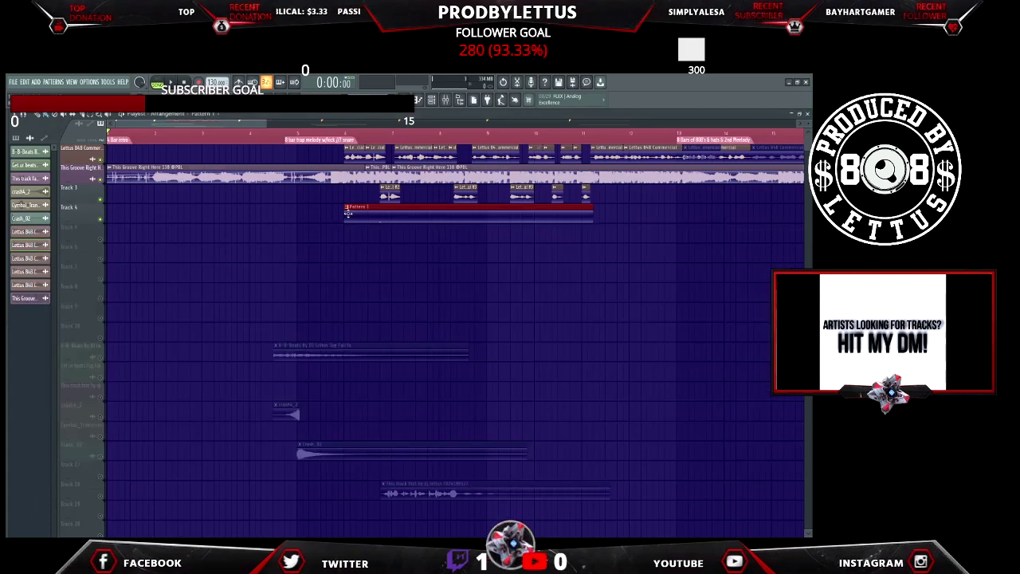
{"action": "left_click", "coordinate": [418, 100]}
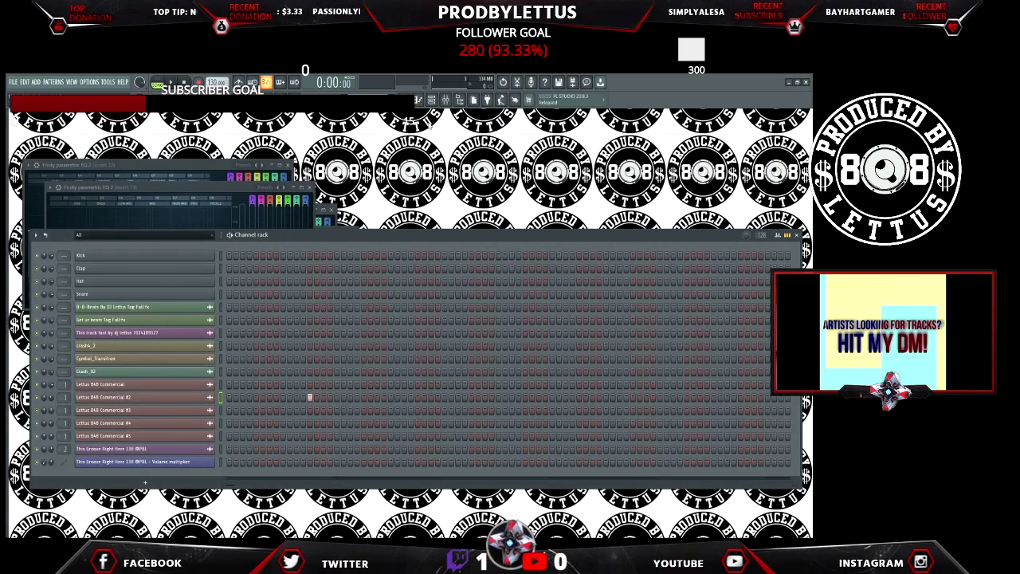
{"action": "left_click", "coordinate": [431, 100]}
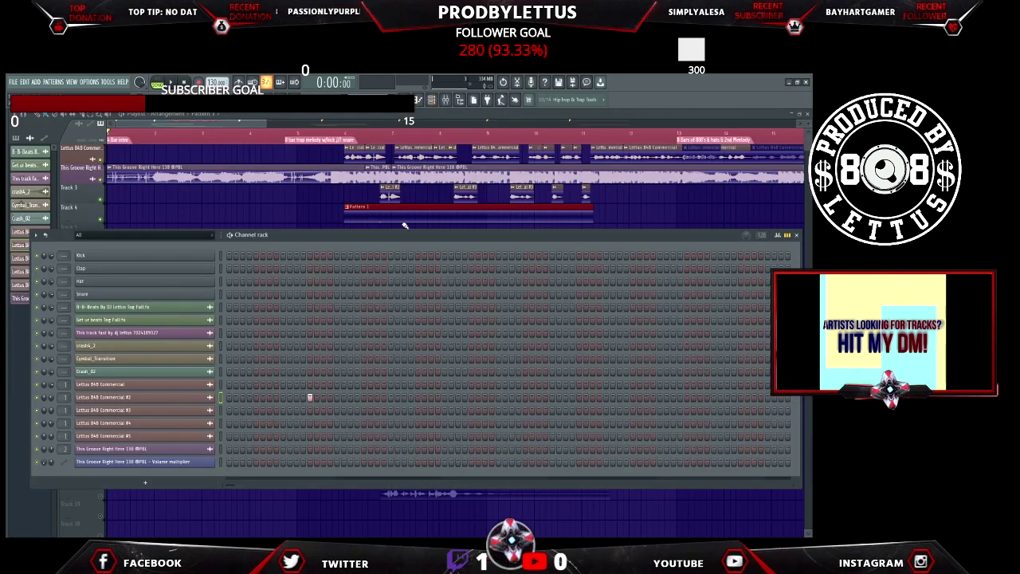
{"action": "key", "text": "F6"}
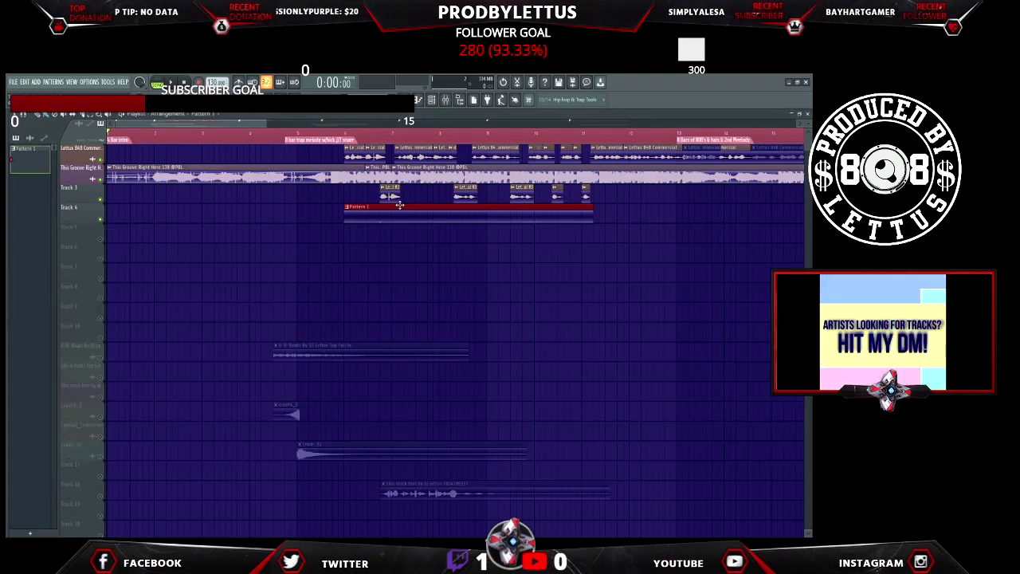
{"action": "left_click", "coordinate": [390, 194]}
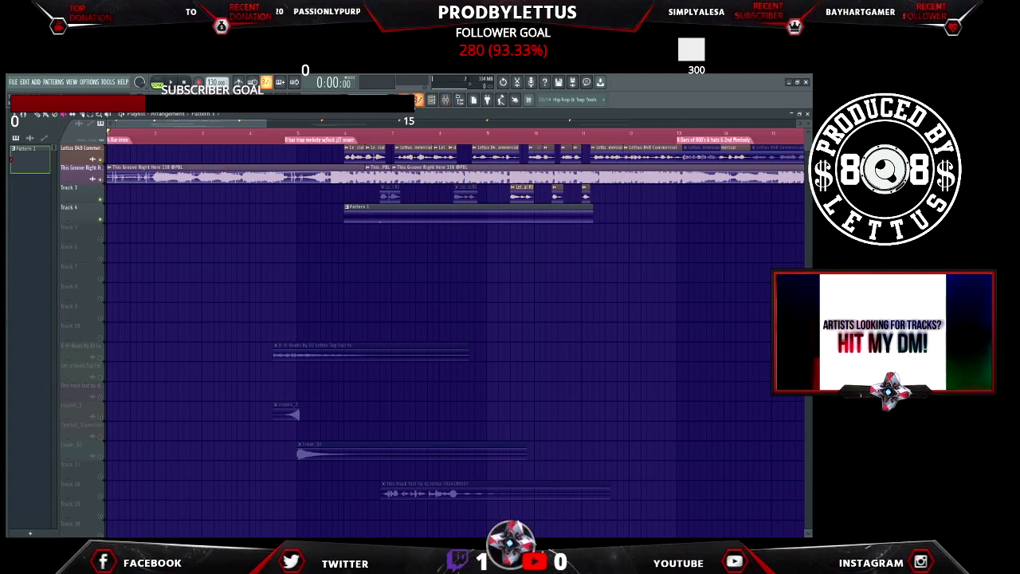
{"action": "key", "text": "F5"}
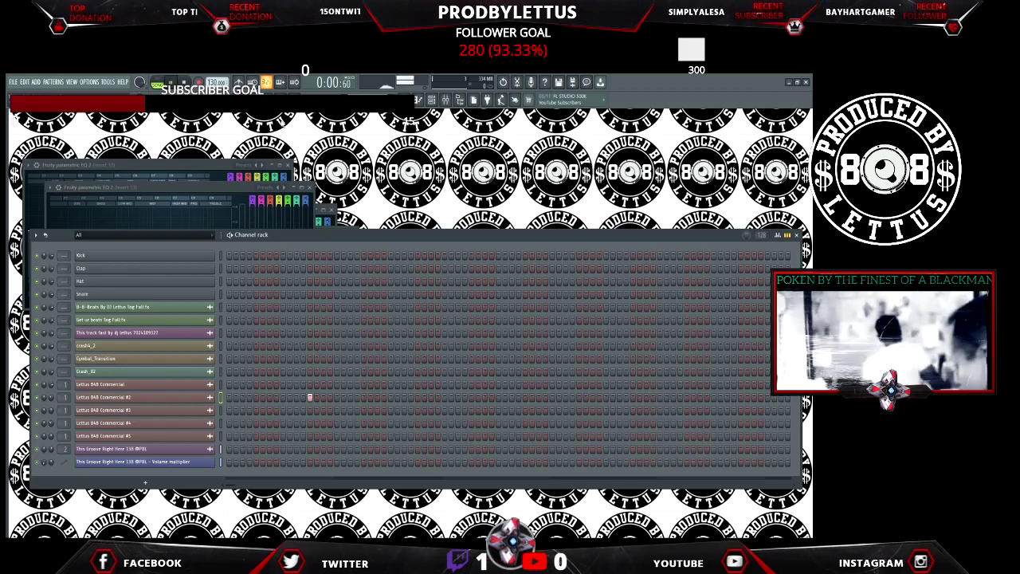
{"action": "key", "text": "F5"}
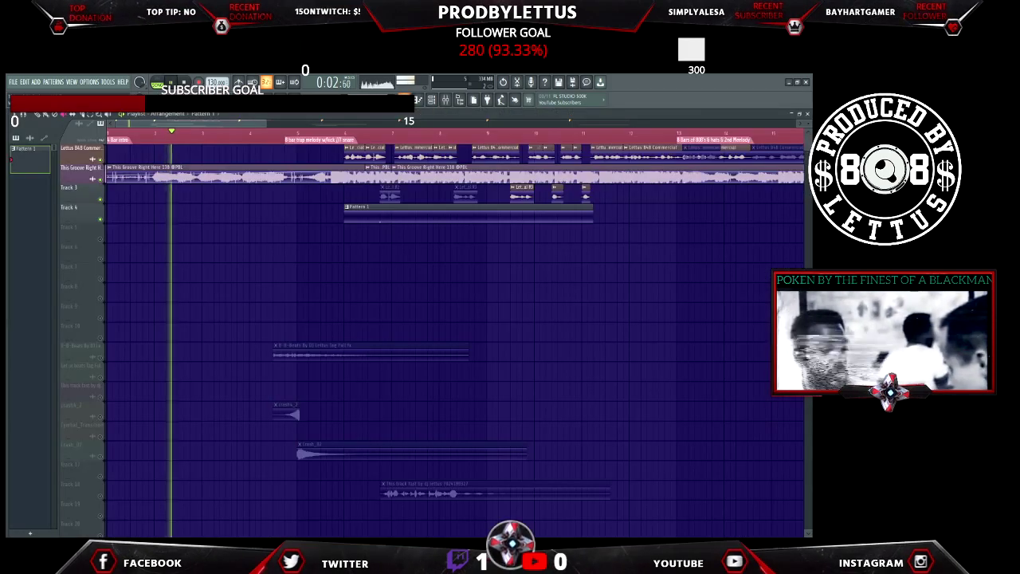
Remove the step 13 trigger from Lettus B4B Commercial #2 and check the sampler settings of vocal copies #2 to #5
{"action": "key", "text": "F6"}
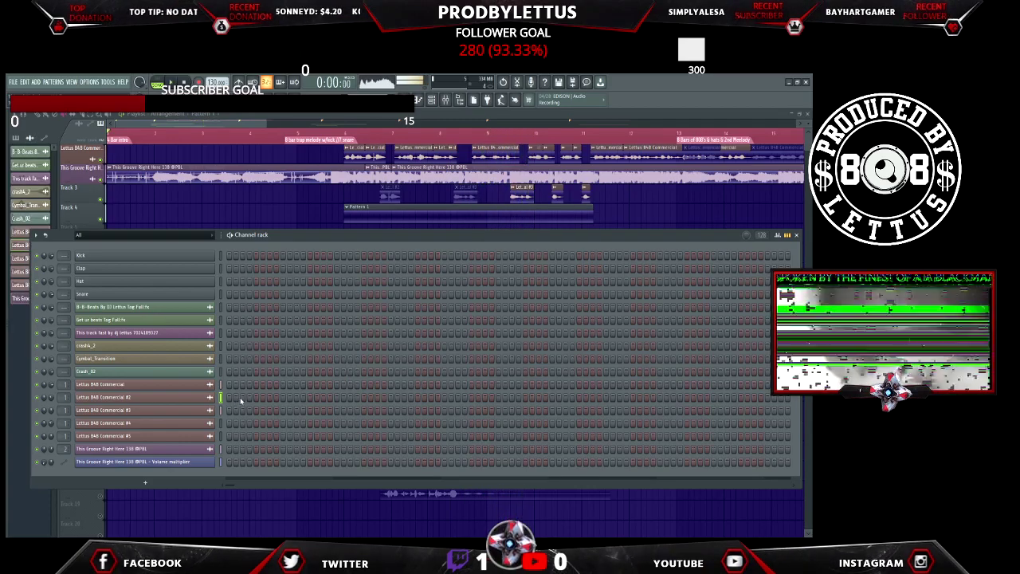
{"action": "left_click", "coordinate": [184, 400]}
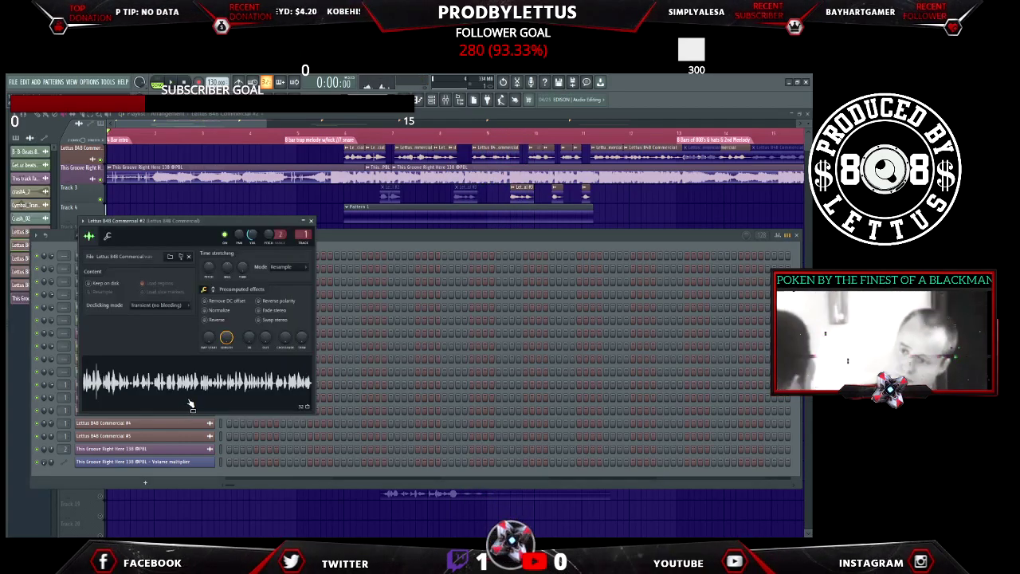
{"action": "left_click", "coordinate": [311, 222]}
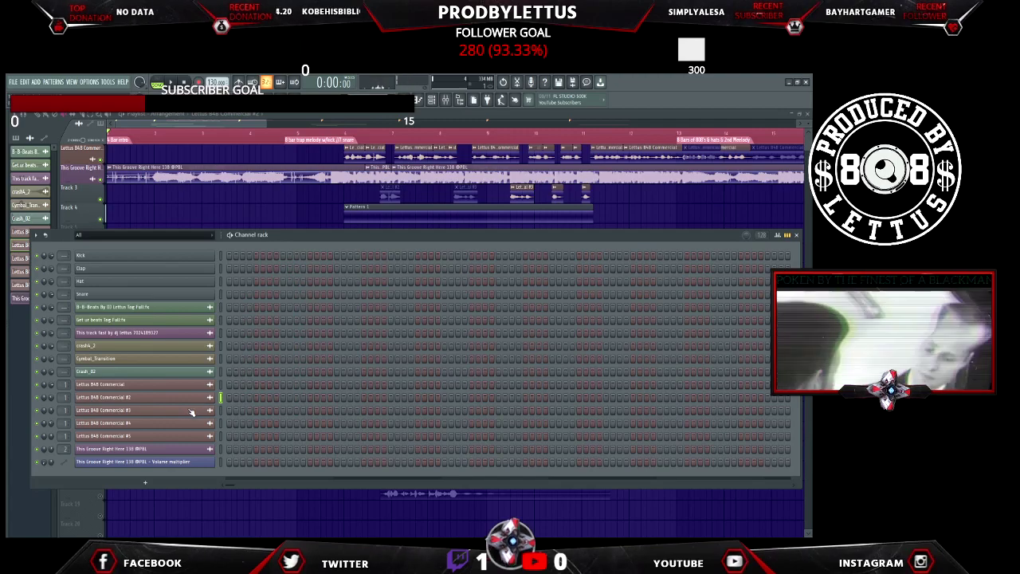
{"action": "left_click", "coordinate": [191, 411]}
{"action": "left_click", "coordinate": [322, 233]}
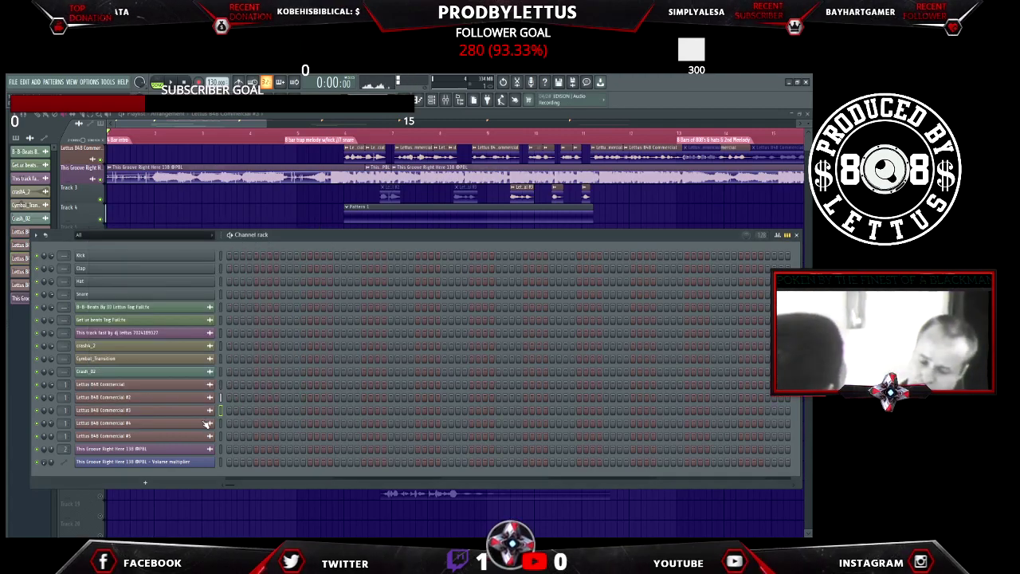
{"action": "left_click", "coordinate": [186, 423]}
{"action": "left_click", "coordinate": [245, 153]}
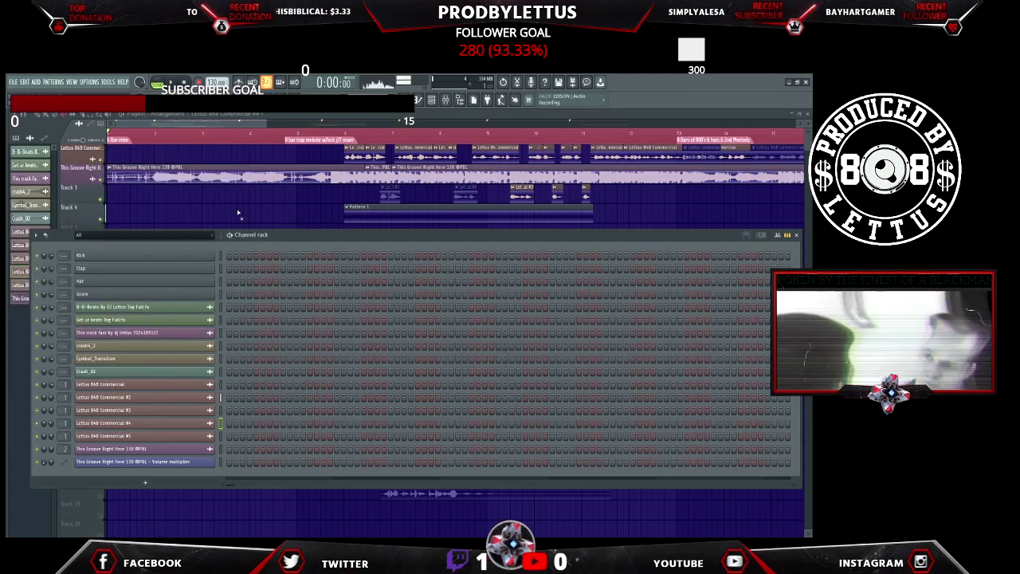
{"action": "left_click", "coordinate": [148, 437]}
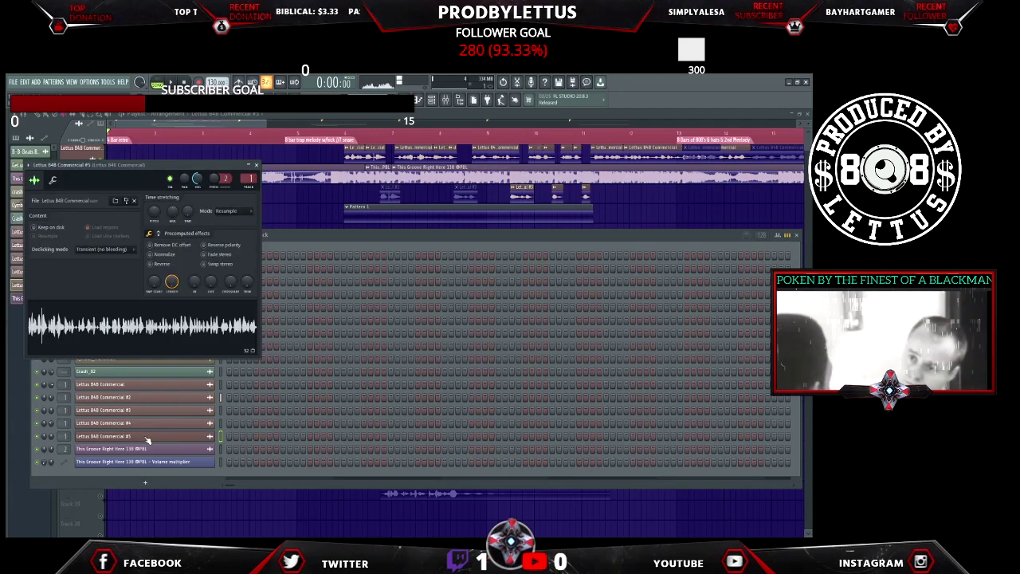
{"action": "left_click", "coordinate": [257, 165]}
Delete the Pattern 1 clip from Track 4, unmute the first two Track 3 repeats, and play the arrangement
{"action": "left_click", "coordinate": [410, 211]}
{"action": "right_click", "coordinate": [410, 214]}
{"action": "key", "text": "space"}
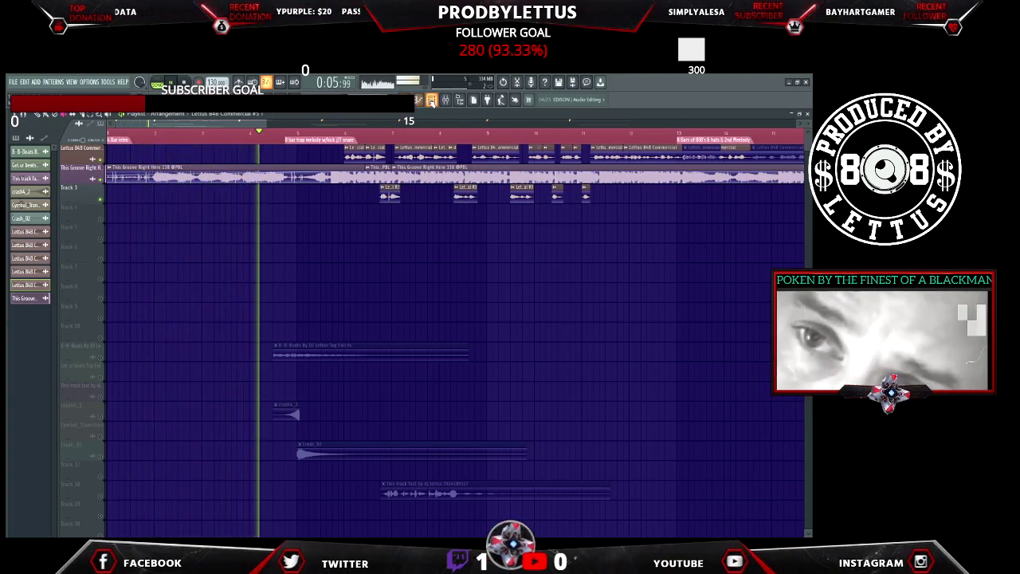
{"action": "left_click", "coordinate": [431, 100]}
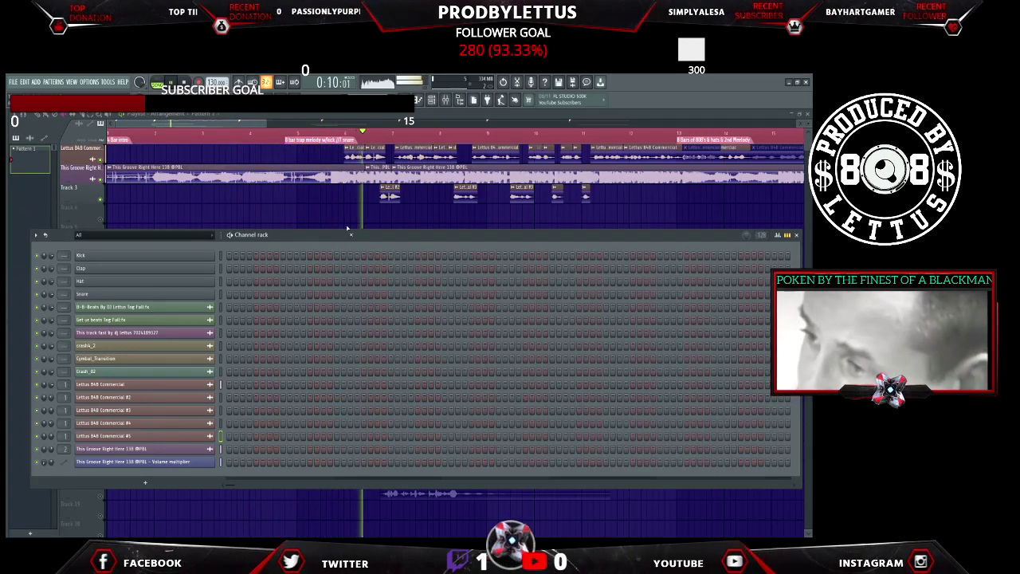
{"action": "key", "text": "F6"}
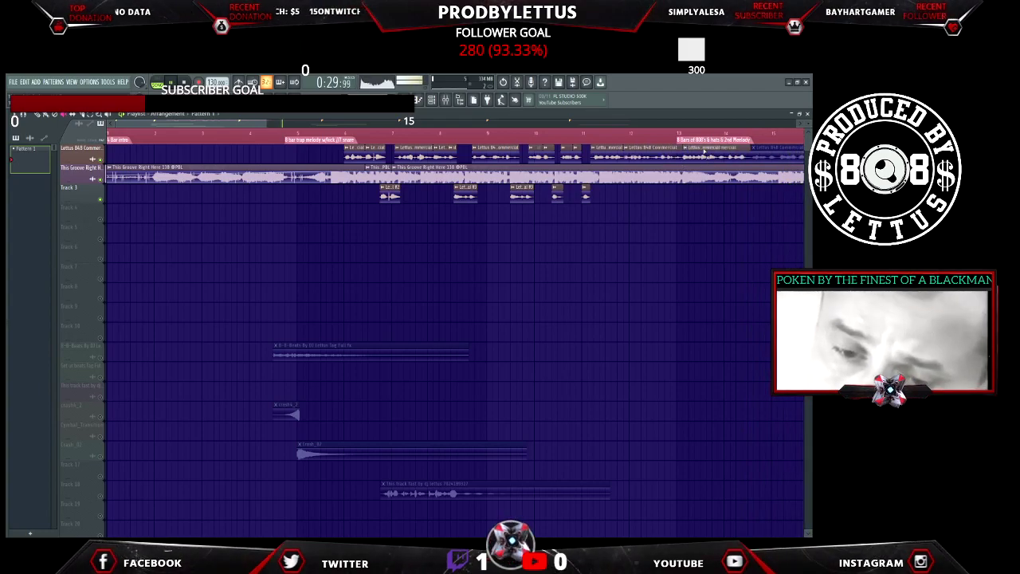
Try a copy of the vocal clip from bar 13 on Track 3, playing the song with the copy muted
{"action": "mouse_move", "coordinate": [701, 179]}
{"action": "left_mouse_down"}
{"action": "mouse_move", "coordinate": [698, 209]}
{"action": "mouse_move", "coordinate": [699, 187]}
{"action": "left_mouse_up"}
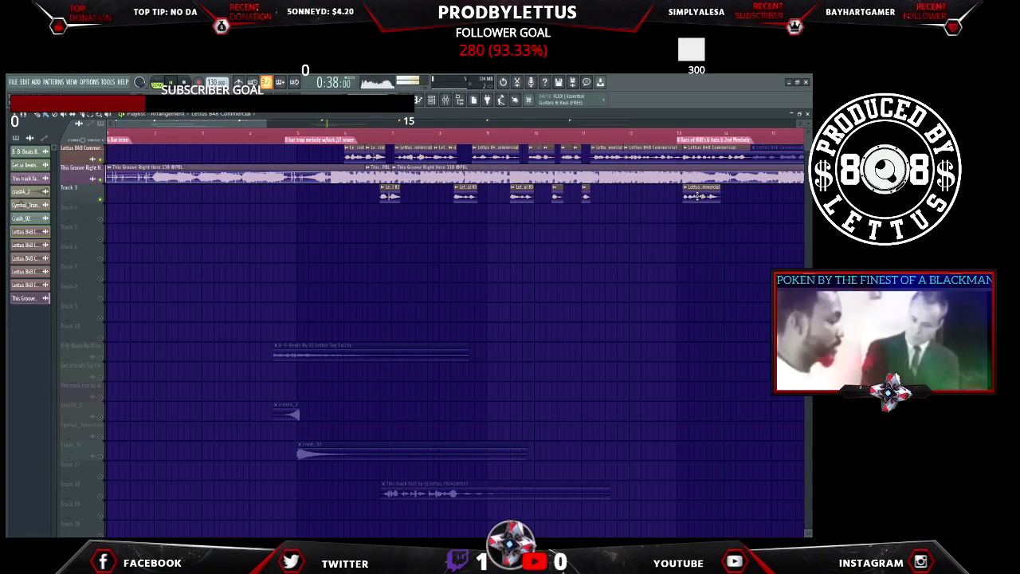
{"action": "right_click", "coordinate": [699, 195]}
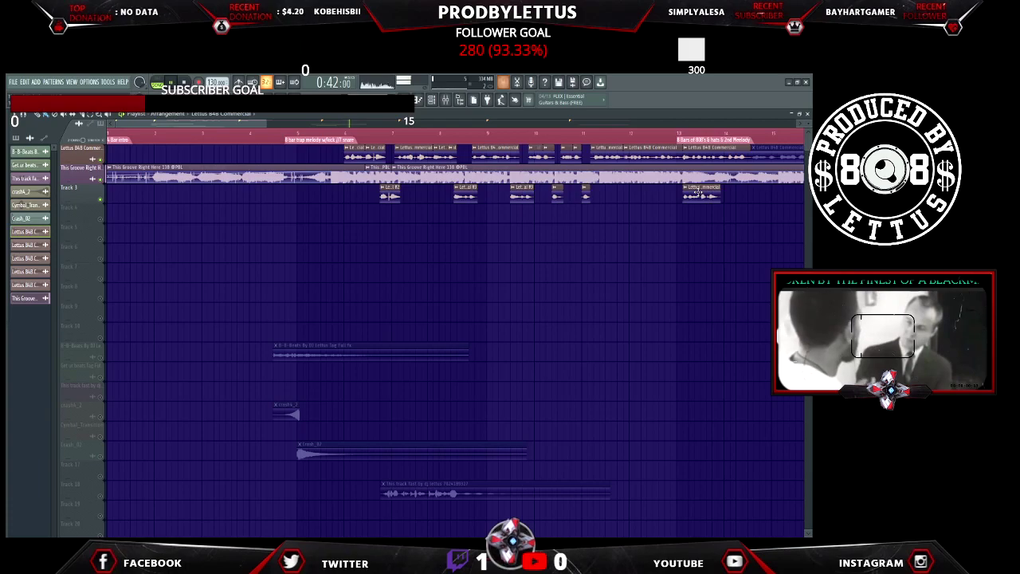
{"action": "key", "text": "space"}
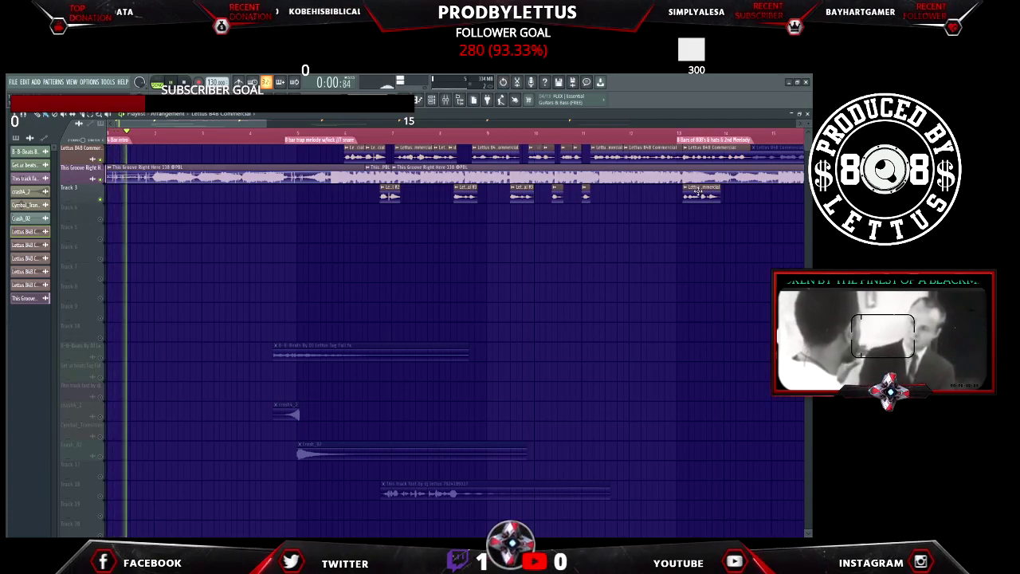
{"action": "right_click", "coordinate": [700, 193]}
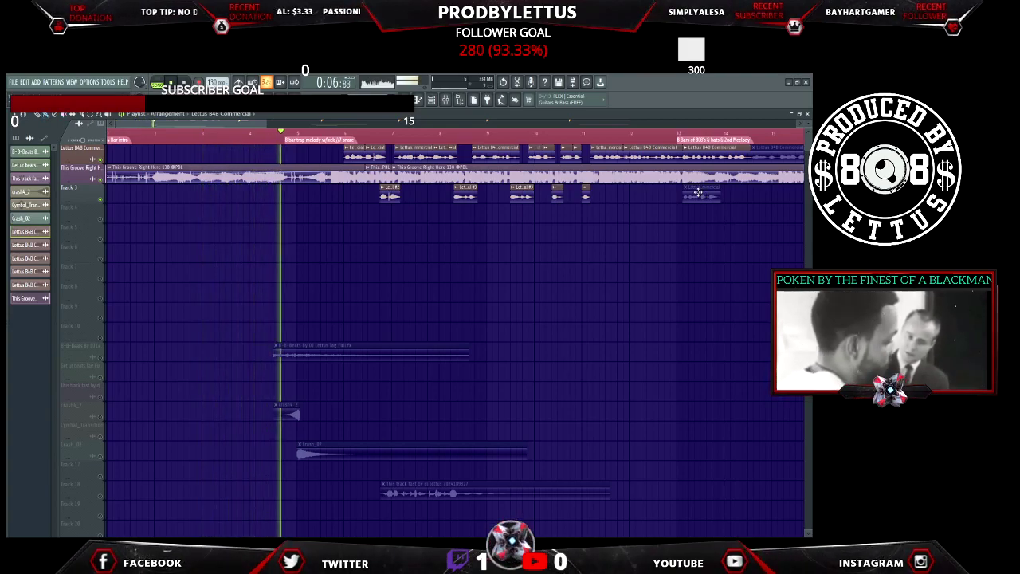
{"action": "right_click", "coordinate": [701, 193]}
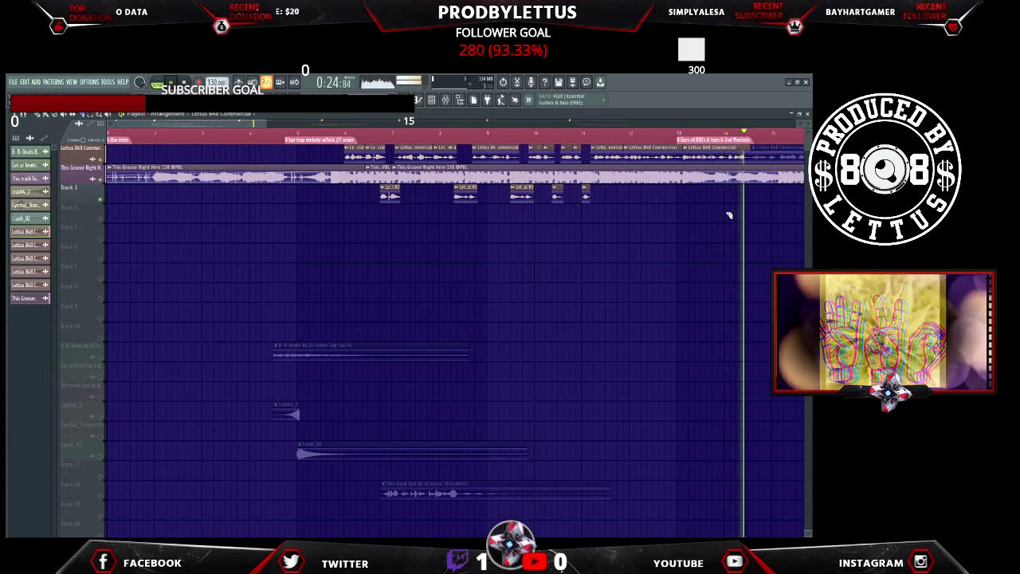
Audition the vocal from the bar 13 marker and slice it at the start of the short phrase just before bar 14
{"action": "key", "text": "space"}
{"action": "key", "text": "space"}
{"action": "left_click", "coordinate": [717, 140]}
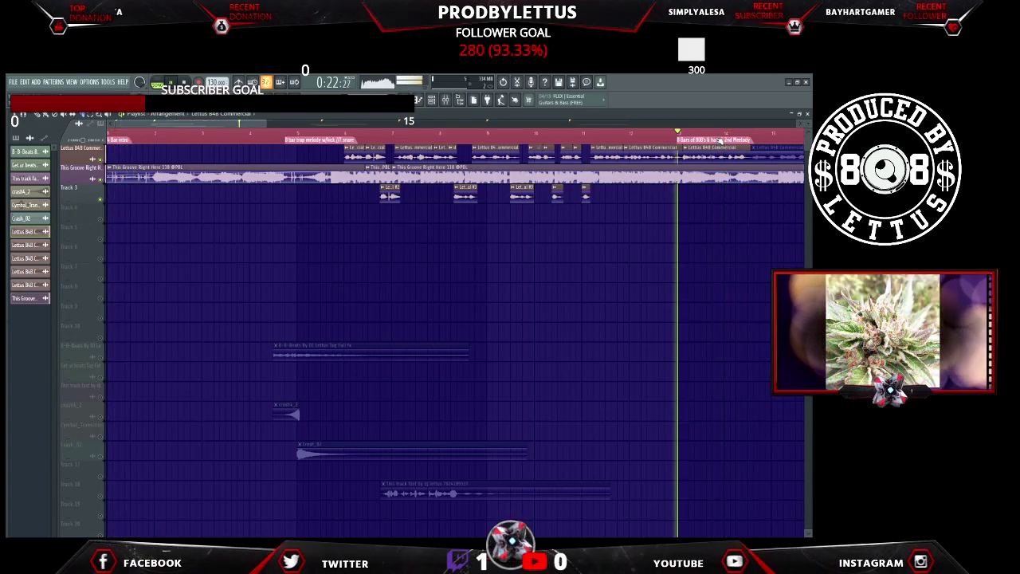
{"action": "key", "text": "space"}
{"action": "key", "text": "space"}
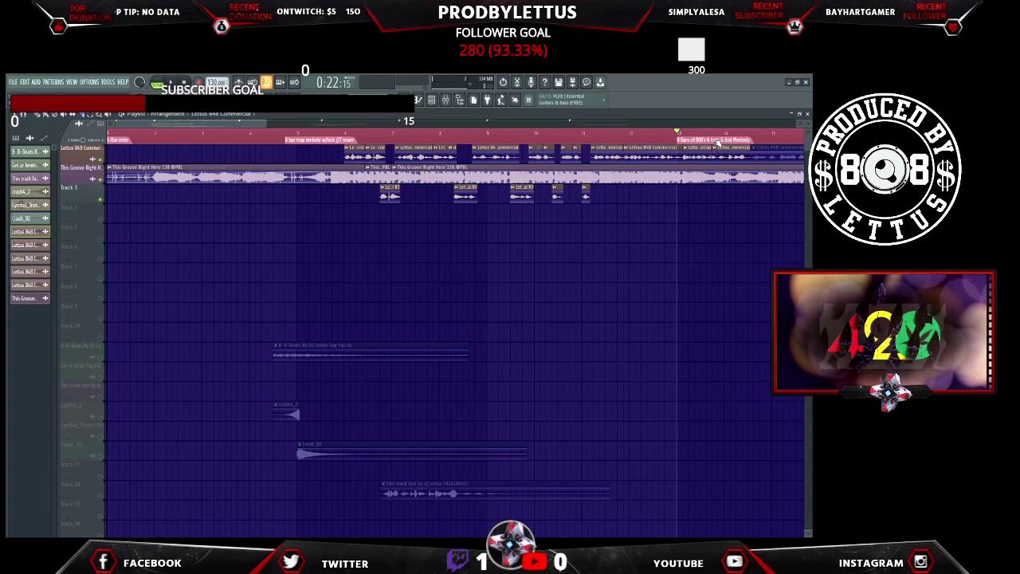
{"action": "key", "text": "space"}
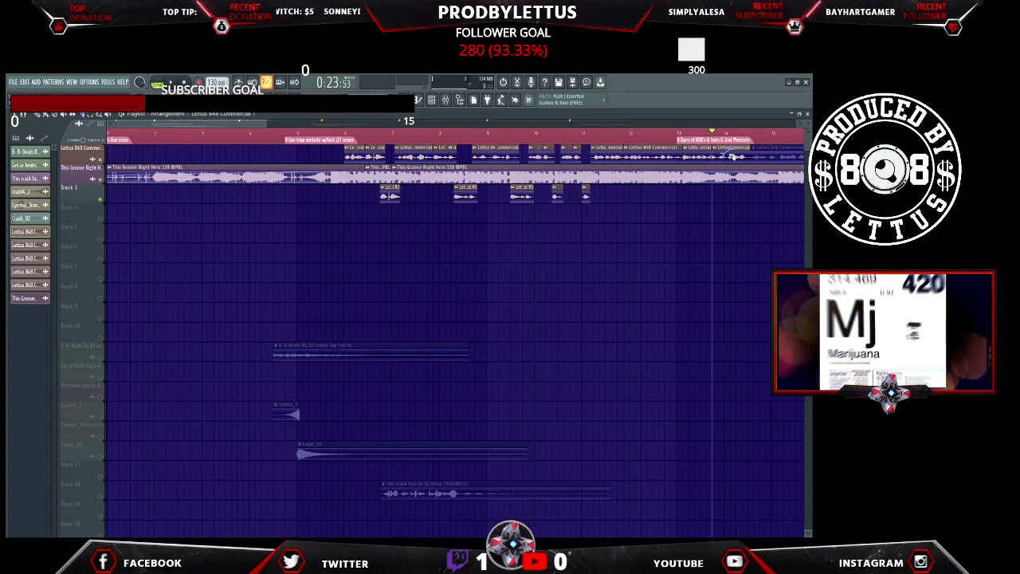
Slice the Lettus B4B Commercial vocal at the end of that short phrase, just past bar 14
{"action": "scroll", "coordinate": [731, 145], "scroll_direction": "up", "scroll_amount": 6}
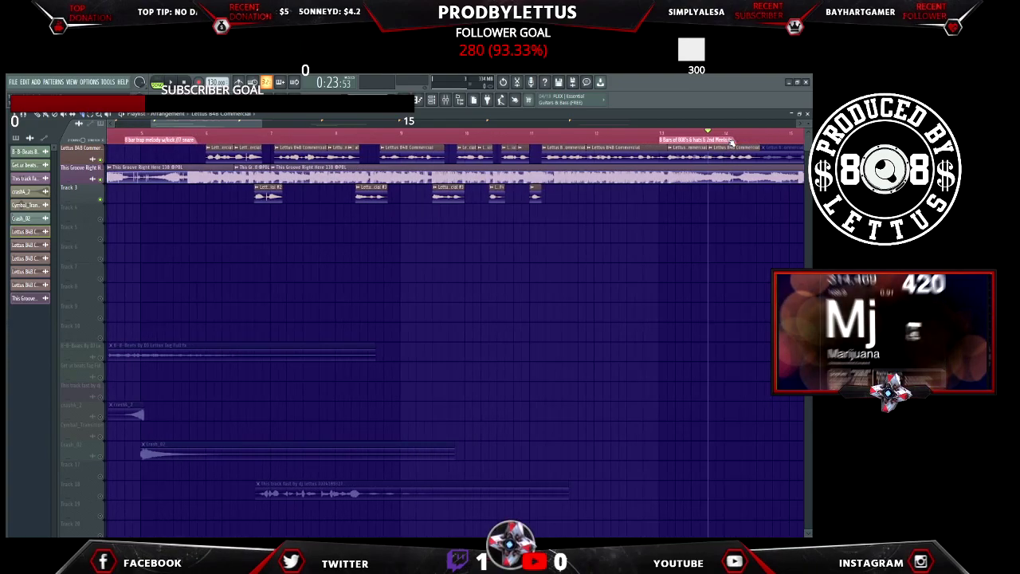
{"action": "scroll", "coordinate": [730, 144], "scroll_direction": "up", "scroll_amount": 2}
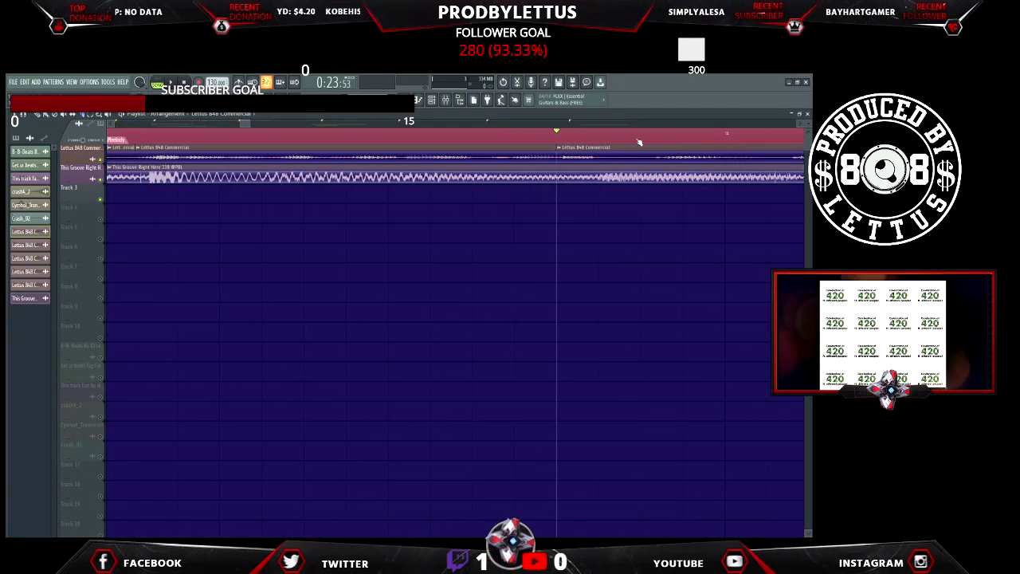
{"action": "scroll", "coordinate": [729, 143], "scroll_direction": "up", "scroll_amount": 3}
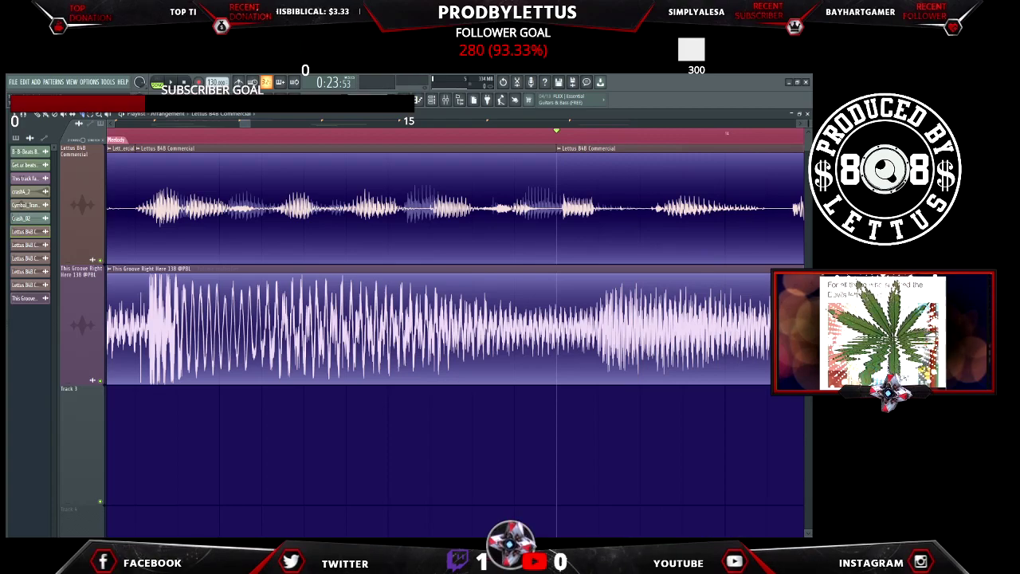
{"action": "left_click_drag", "start_coordinate": [789, 239], "coordinate": [789, 239]}
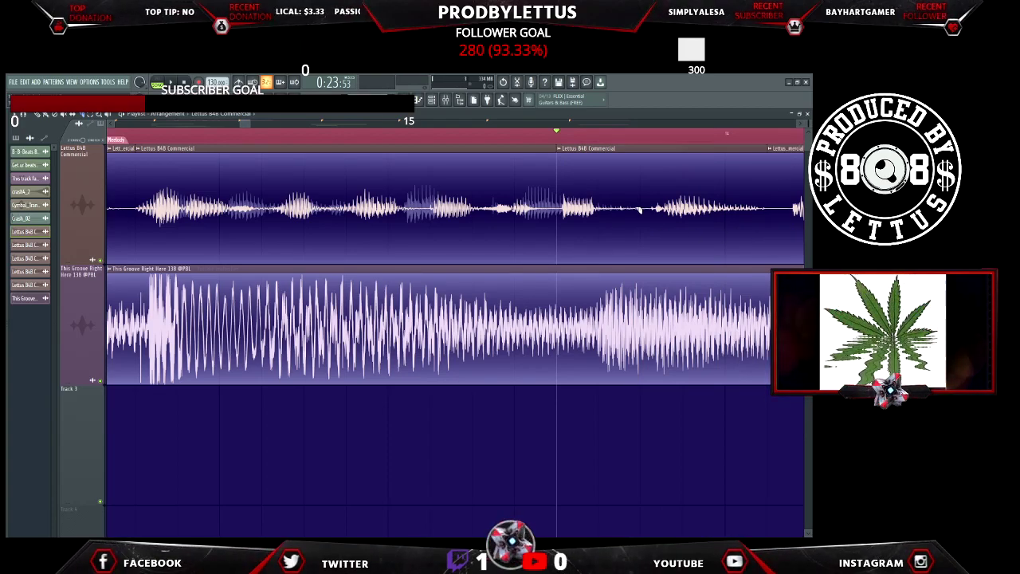
Copy the short vocal slice around bar 14 onto Track 3, directly below the original
{"action": "left_click", "coordinate": [638, 209]}
{"action": "left_click", "coordinate": [633, 196]}
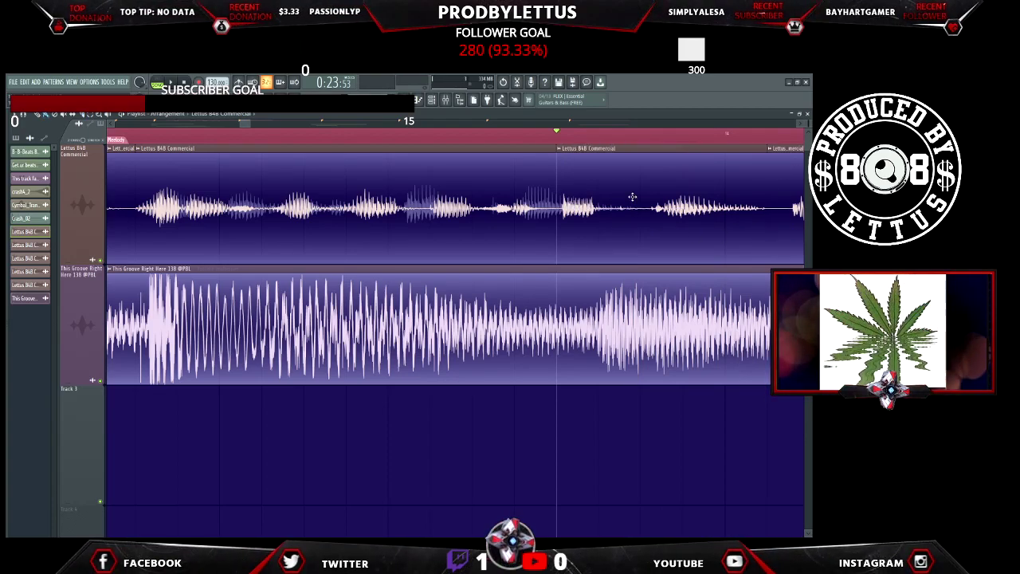
{"action": "left_click", "coordinate": [691, 174]}
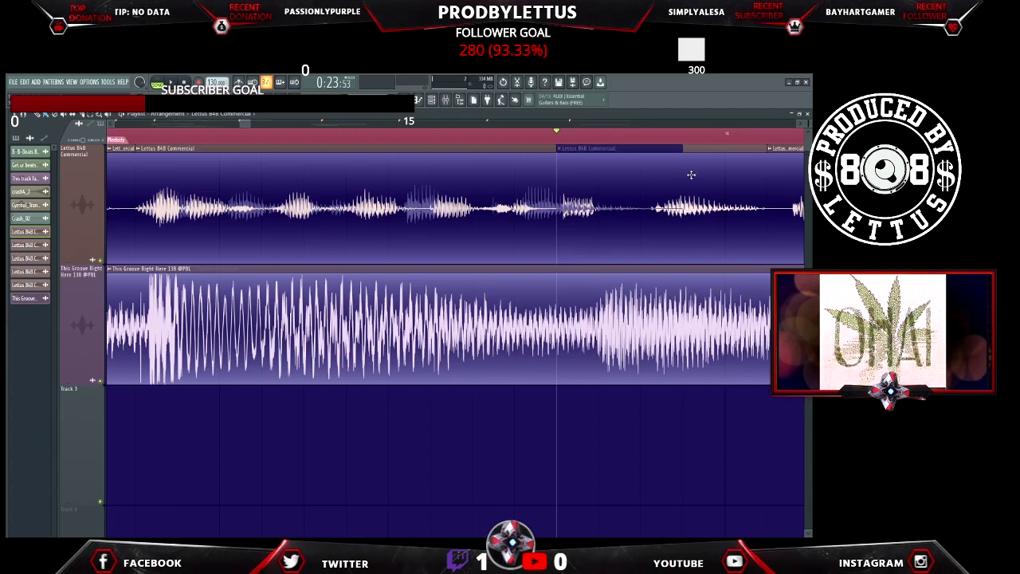
{"action": "left_click", "coordinate": [662, 424]}
{"action": "left_click_drag", "start_coordinate": [701, 426], "coordinate": [634, 426]}
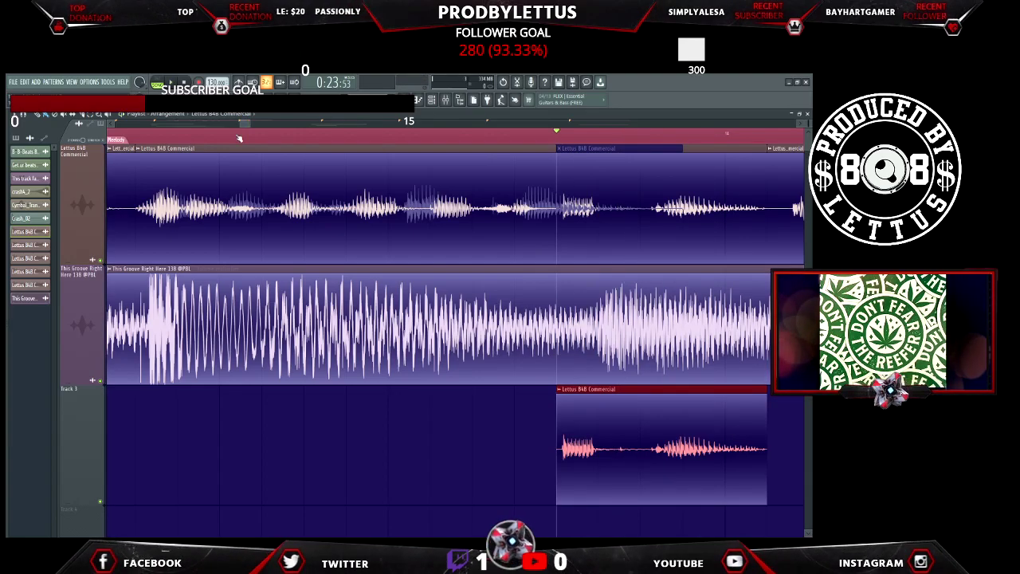
Move the Track 3 copy to just after bar 14 and shift the following vocal clips later to open a gap
{"action": "left_click_drag", "start_coordinate": [250, 122], "coordinate": [271, 124]}
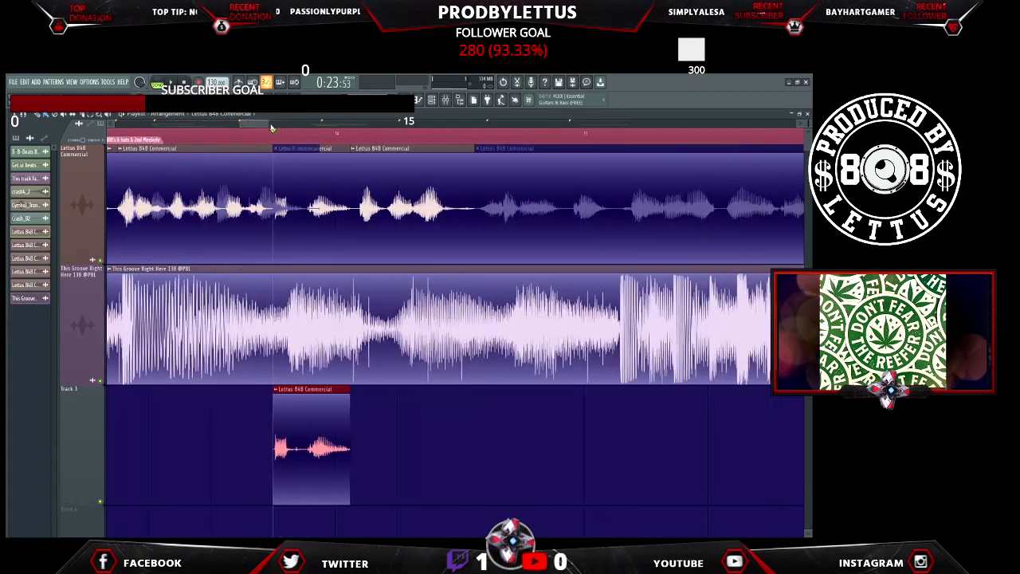
{"action": "left_click_drag", "start_coordinate": [309, 445], "coordinate": [406, 449]}
{"action": "left_click_drag", "start_coordinate": [402, 225], "coordinate": [570, 195]}
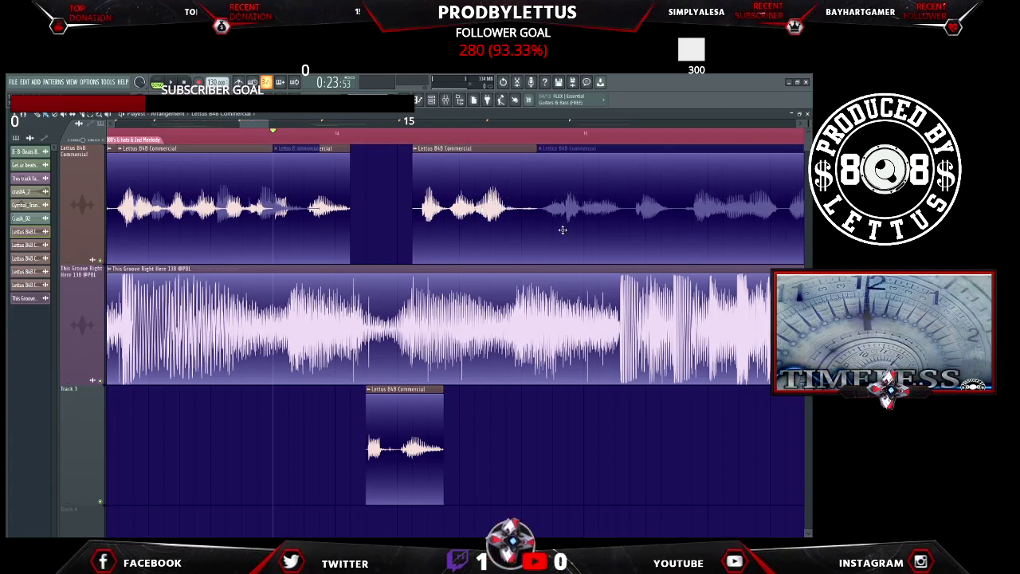
Nudge the Track 3 copy earlier to start exactly where the original vocal slice ends, and play the passage
{"action": "key", "text": "space"}
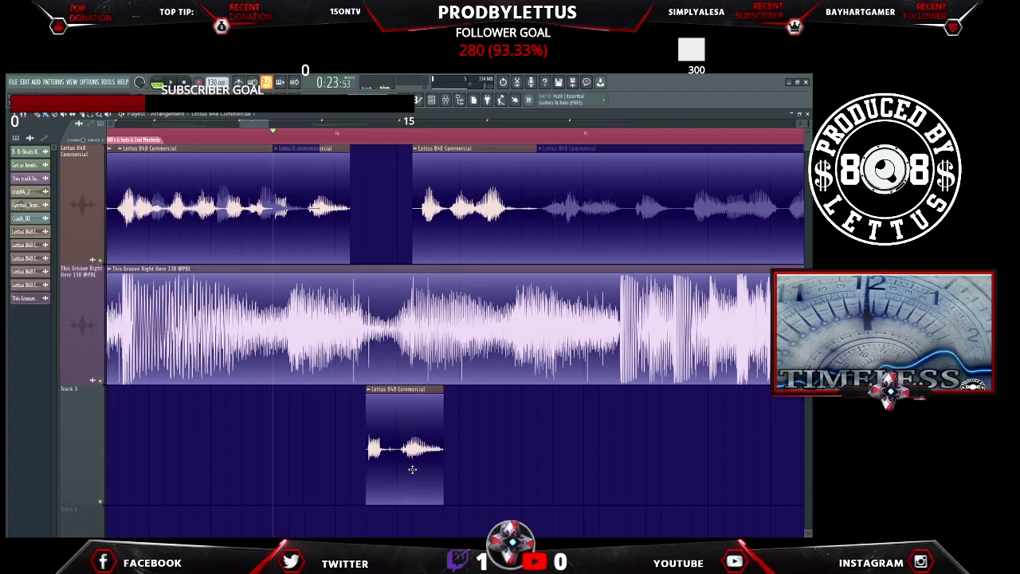
{"action": "left_click_drag", "start_coordinate": [412, 470], "coordinate": [398, 468]}
{"action": "key", "text": "space"}
{"action": "key", "text": "space"}
{"action": "key", "text": "space"}
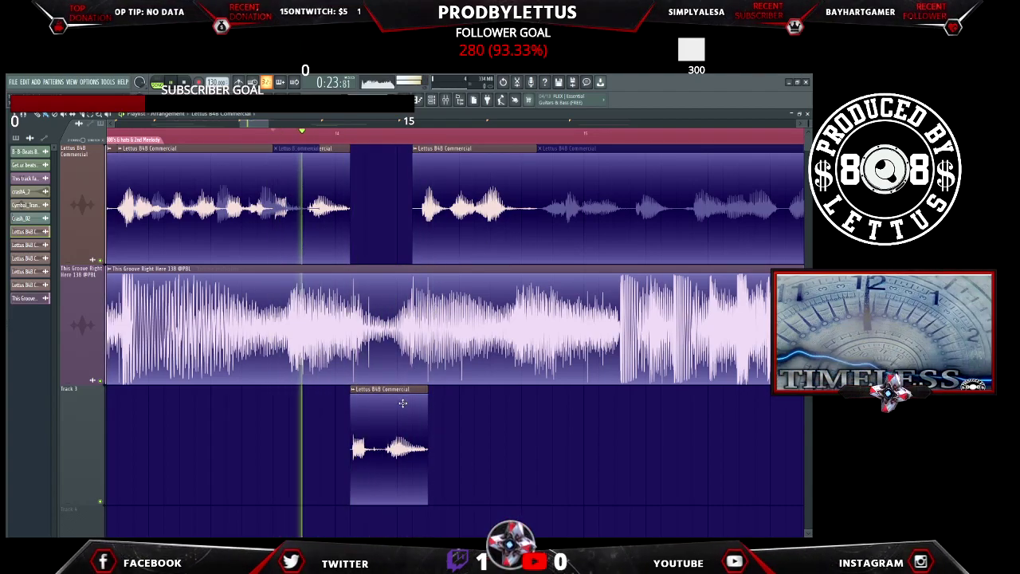
Try the Track 3 vocal copy slightly earlier, play it, and return it to where the original slice ends
{"action": "key", "text": "space"}
{"action": "left_click_drag", "start_coordinate": [403, 419], "coordinate": [388, 420]}
{"action": "key", "text": "space"}
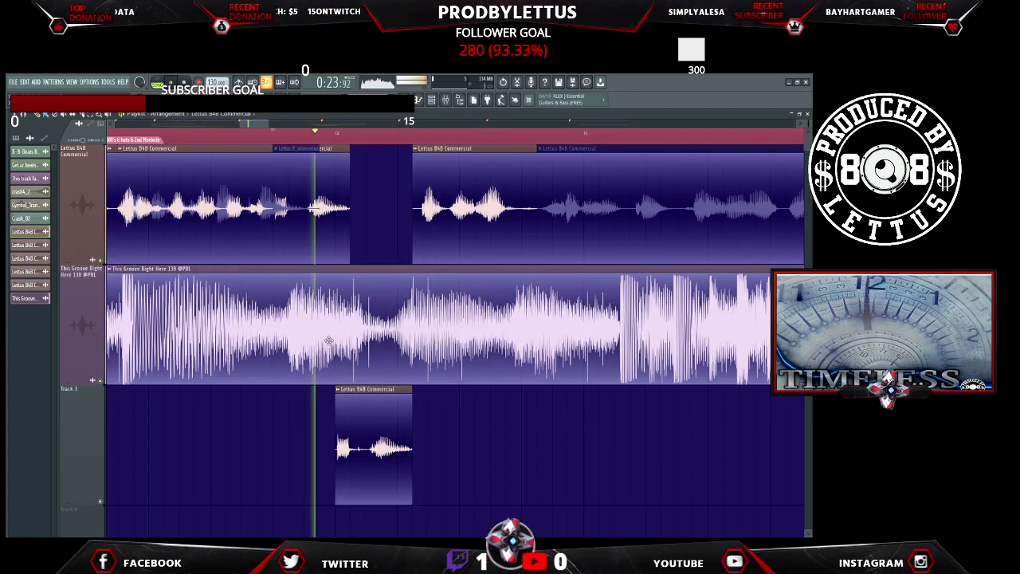
{"action": "key", "text": "space"}
{"action": "key", "text": "space"}
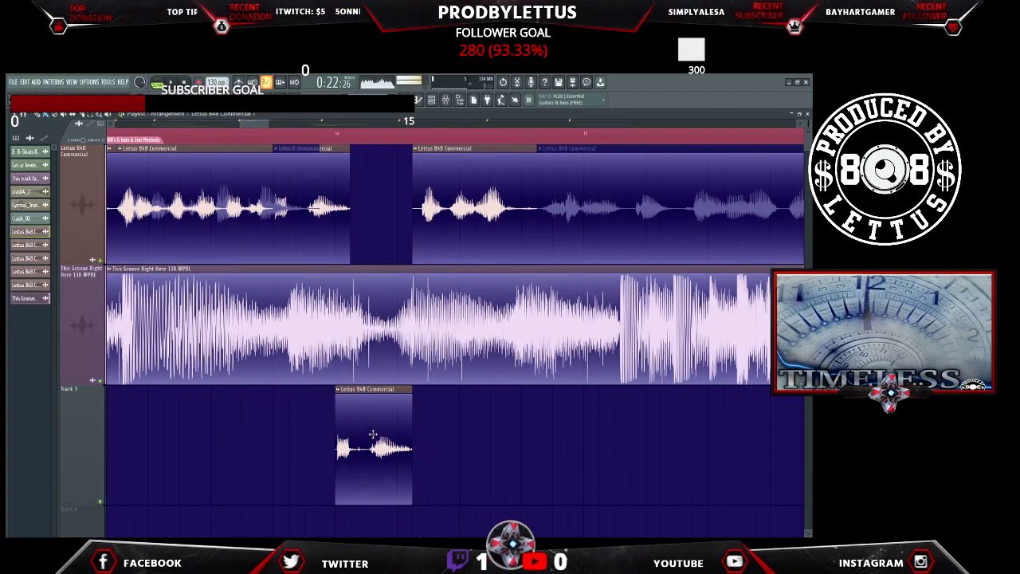
{"action": "key", "text": "space"}
{"action": "left_click_drag", "start_coordinate": [361, 435], "coordinate": [378, 434]}
{"action": "key", "text": "space"}
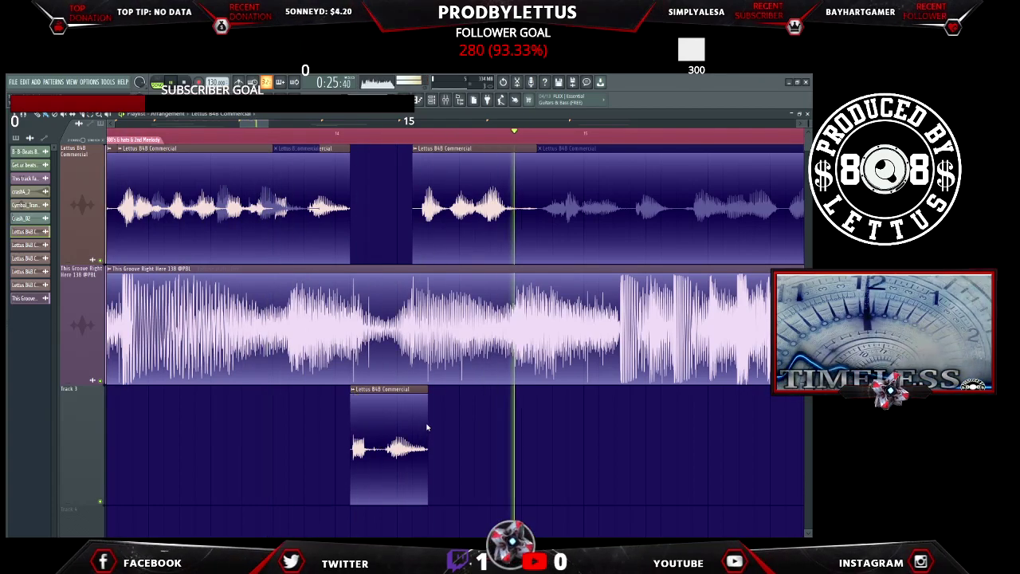
{"action": "key", "text": "space"}
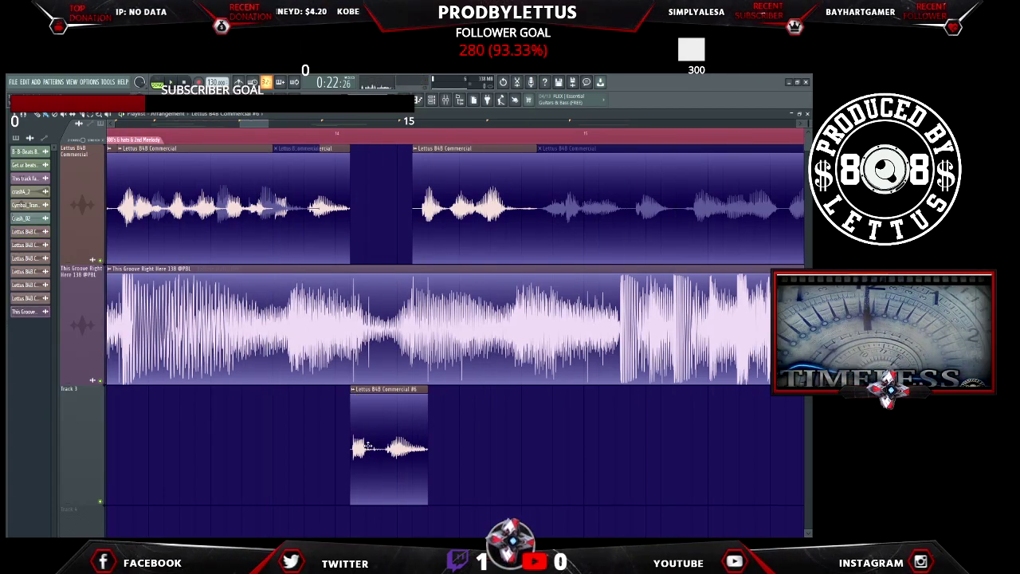
Make the Track 3 vocal copy near bar 14 unique and adjust its channel volume while playing the passage
{"action": "double_click", "coordinate": [369, 444]}
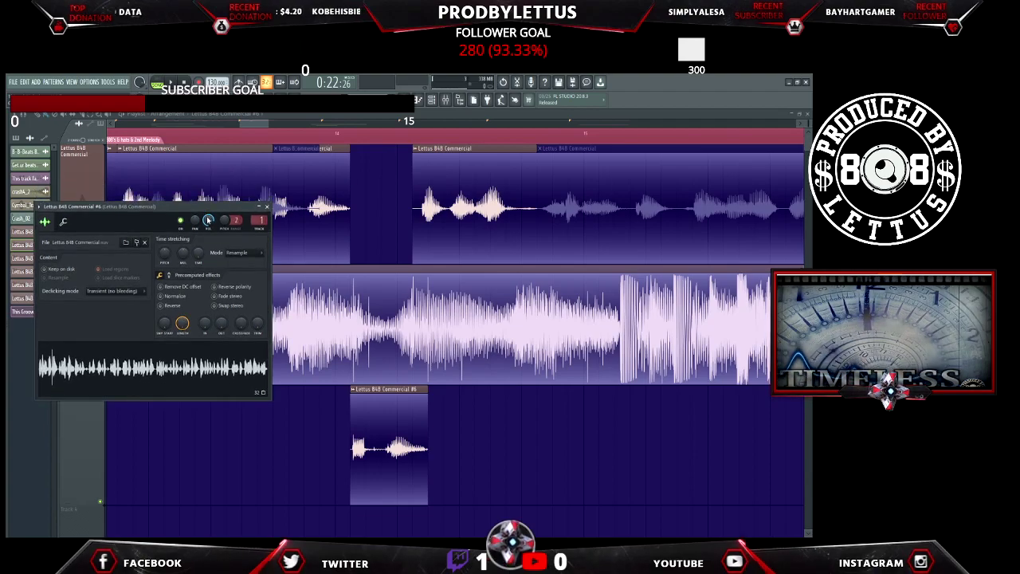
{"action": "key", "text": "space"}
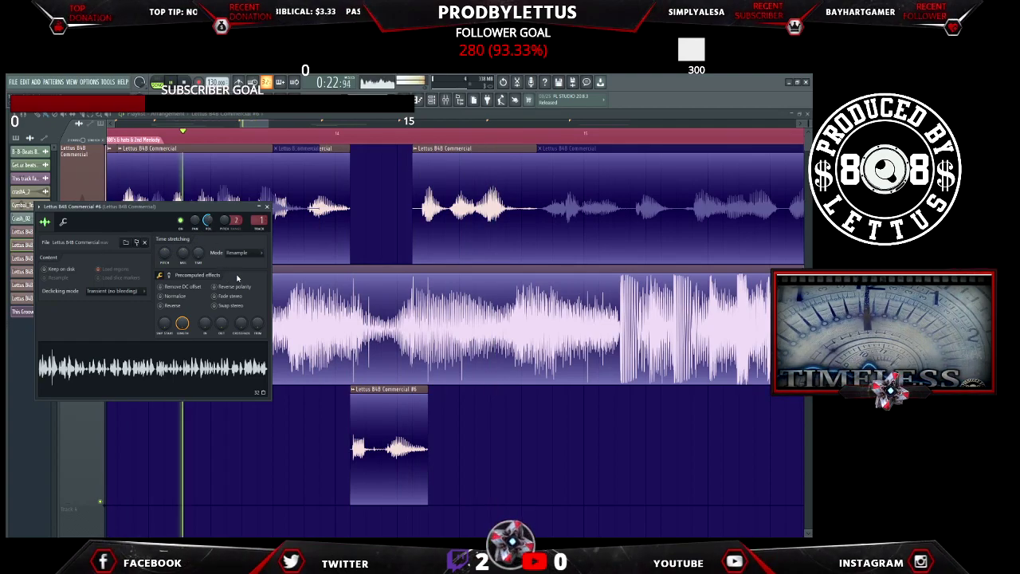
{"action": "left_click", "coordinate": [267, 207]}
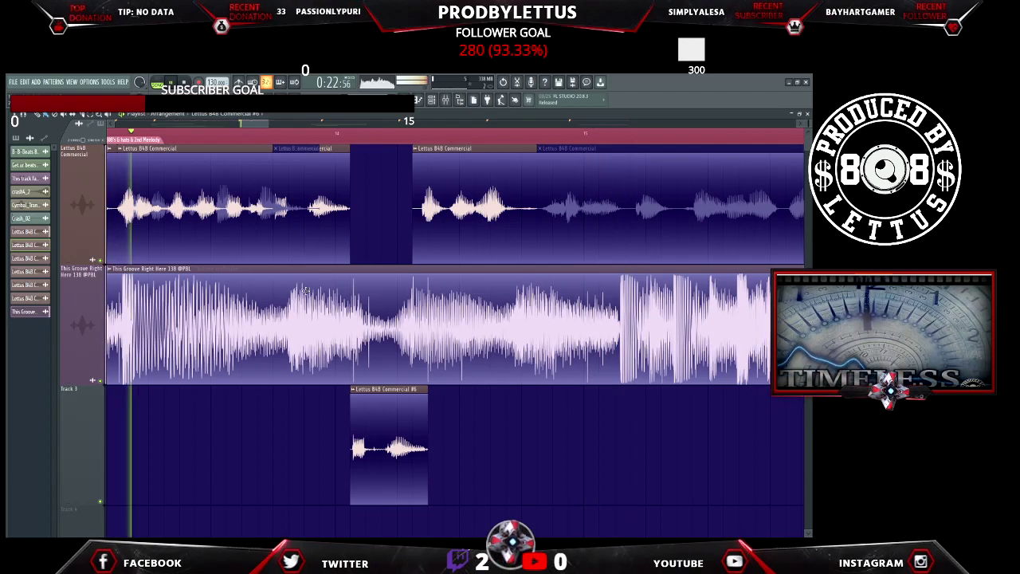
{"action": "double_click", "coordinate": [389, 420]}
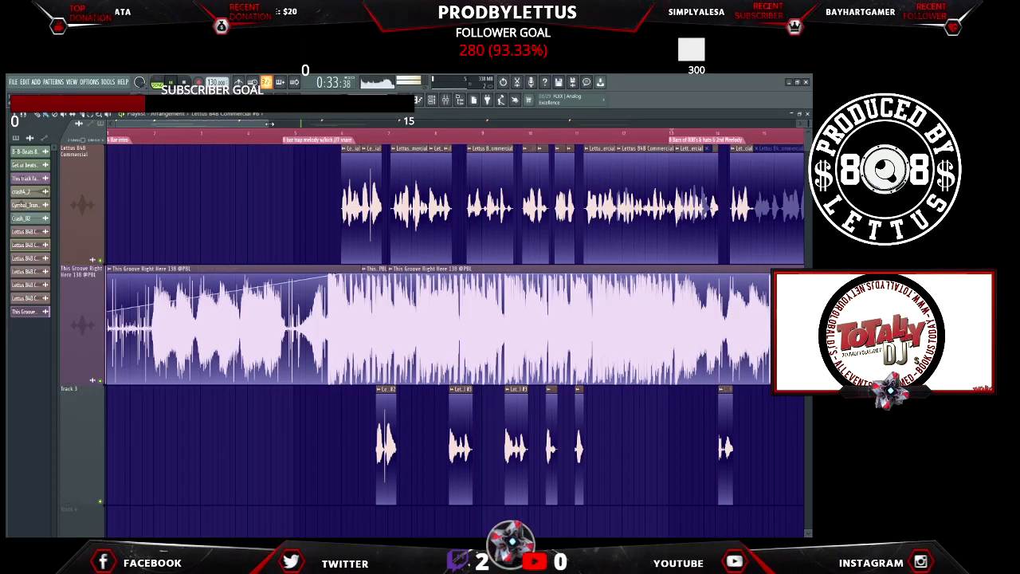
Play the whole arrangement from the beginning to review the vocal repeats against the beat
{"action": "scroll", "coordinate": [455, 333], "scroll_direction": "down", "scroll_amount": 4}
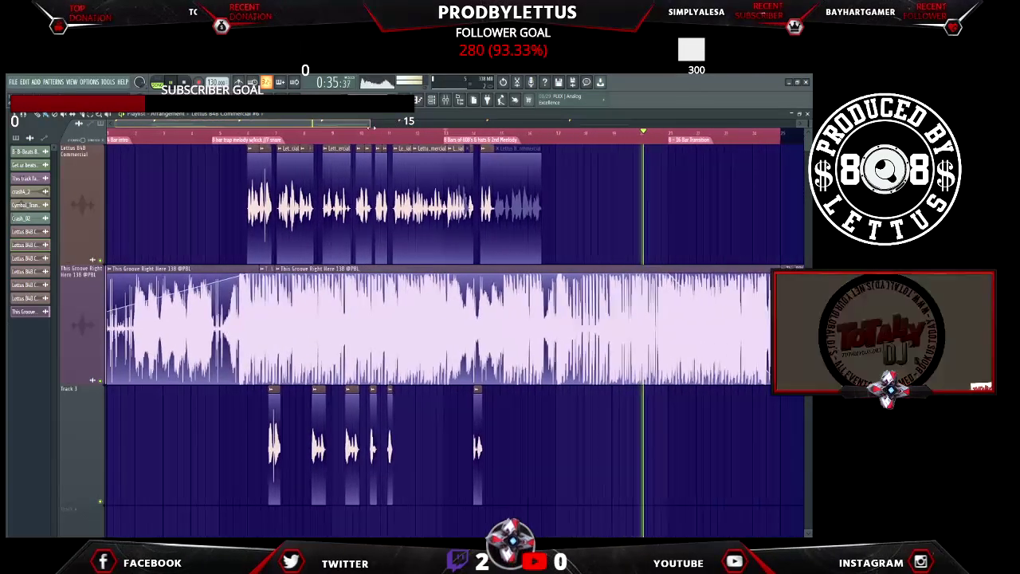
{"action": "left_click", "coordinate": [381, 132]}
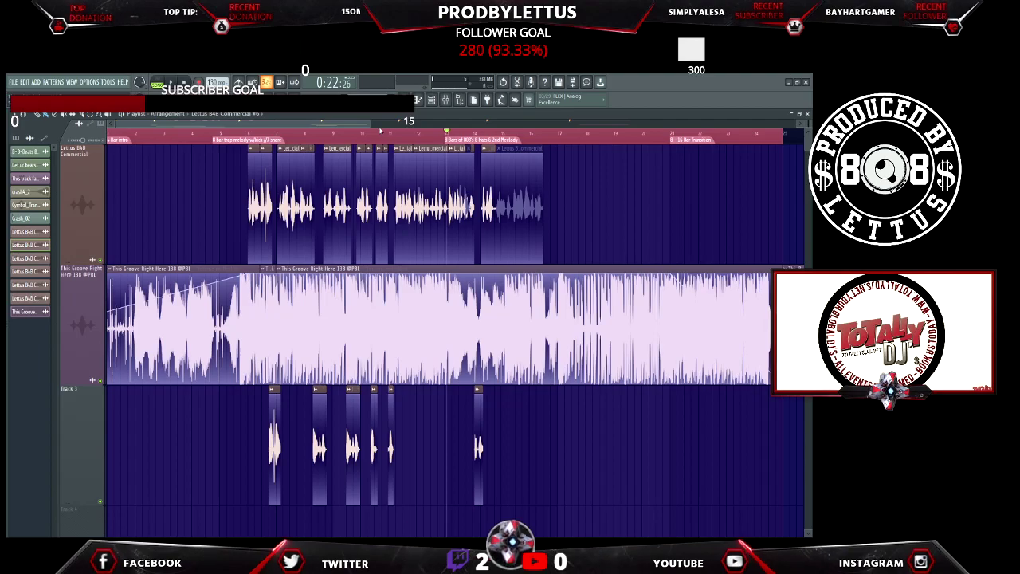
{"action": "key", "text": "space"}
{"action": "key", "text": "space"}
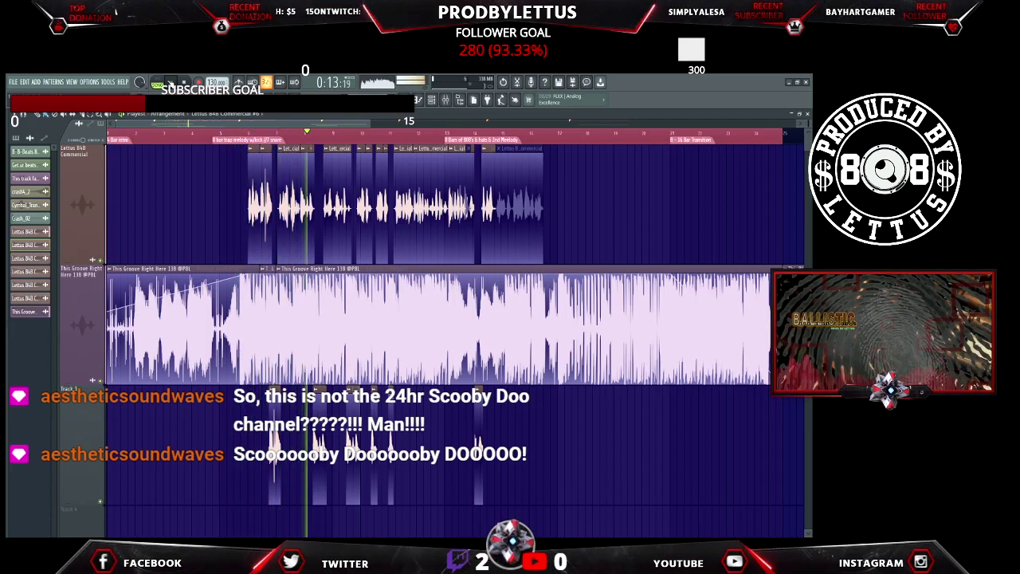
{"action": "left_click", "coordinate": [170, 83]}
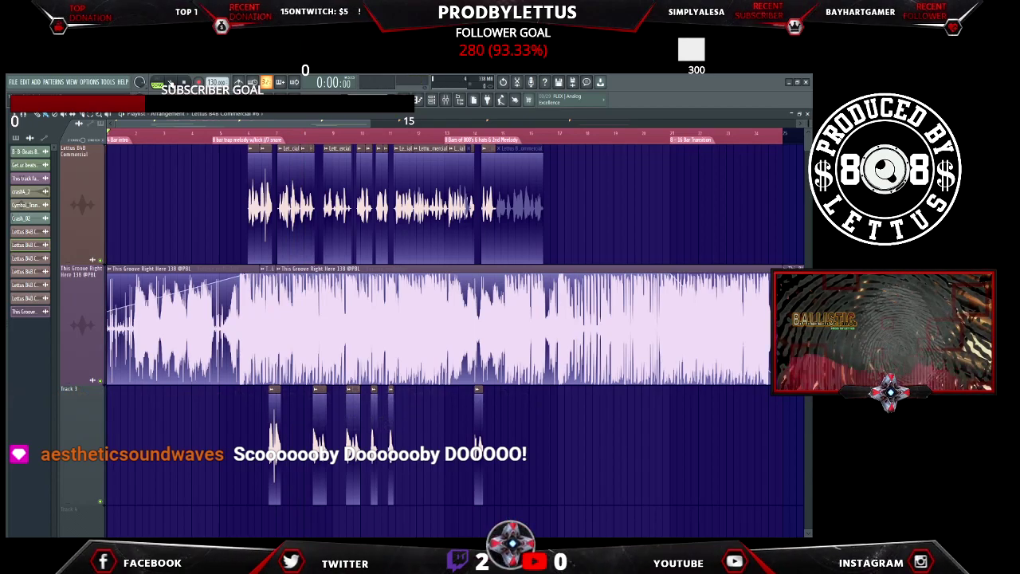
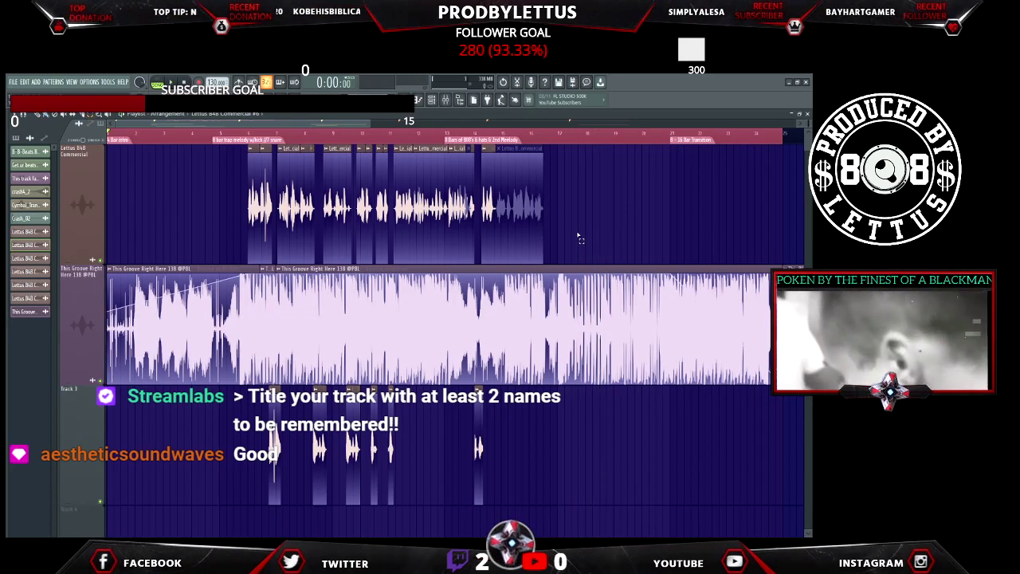
Shift the vocal clips from bar 13 onward and the last Track 3 copy about half a bar later
{"action": "left_click_drag", "start_coordinate": [580, 238], "coordinate": [453, 239]}
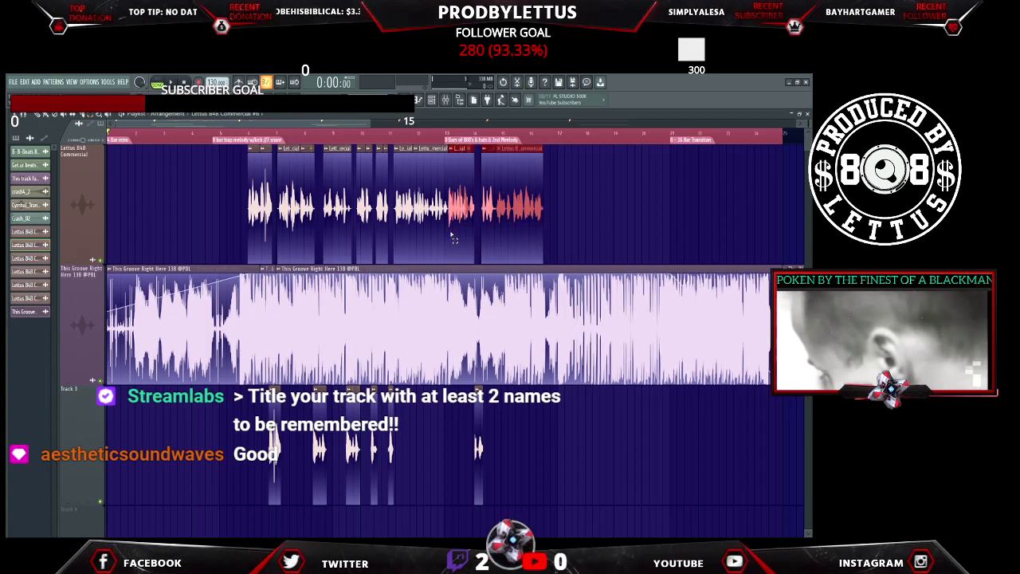
{"action": "key", "text": "shift+Right"}
{"action": "key", "text": "shift+Right"}
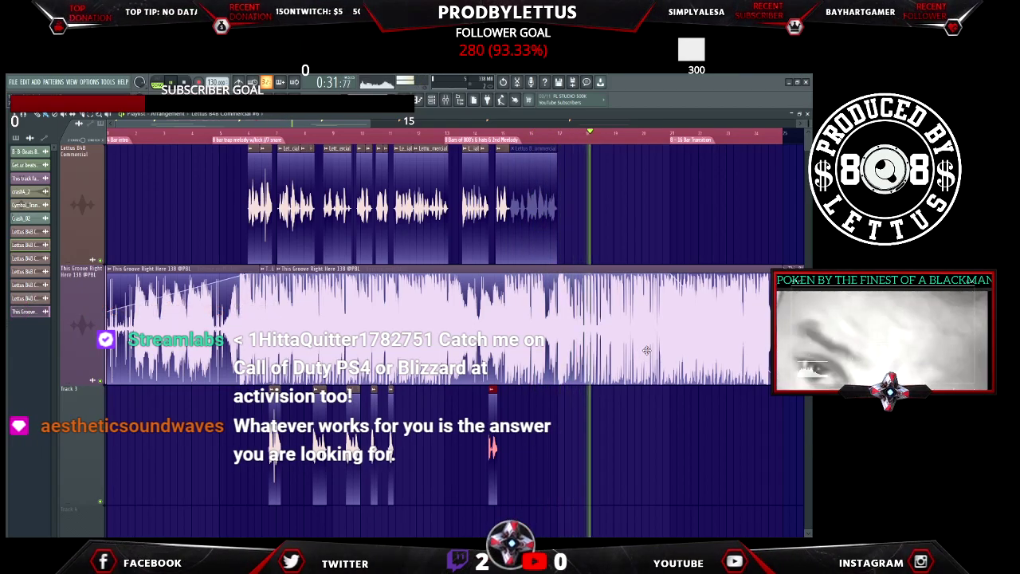
Unmute the final vocal clip and add a fade-out to the This Groove Right Here beat from about bar 17, where the vocal ends
{"action": "key", "text": "space"}
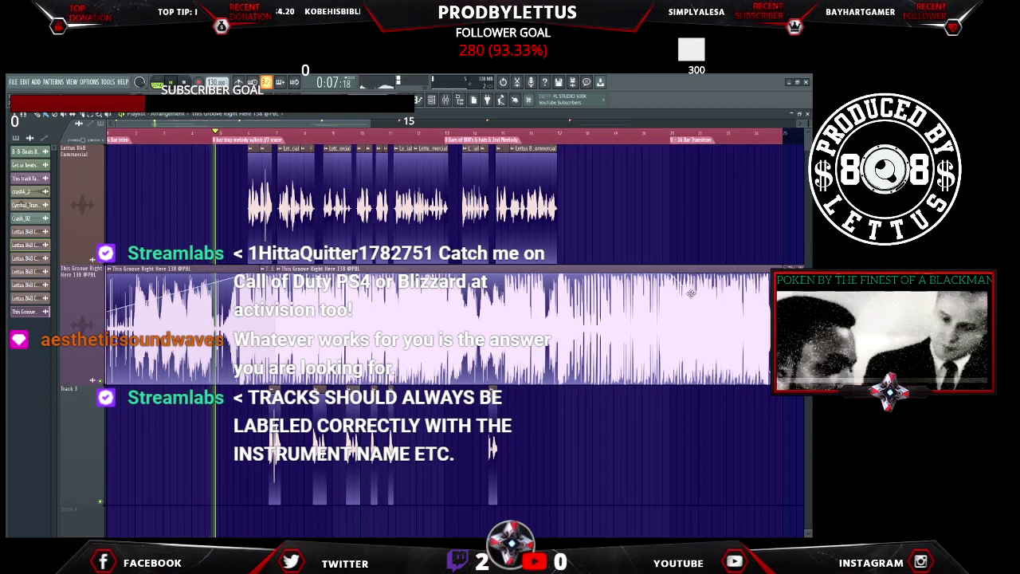
{"action": "left_click_drag", "start_coordinate": [769, 273], "coordinate": [605, 331]}
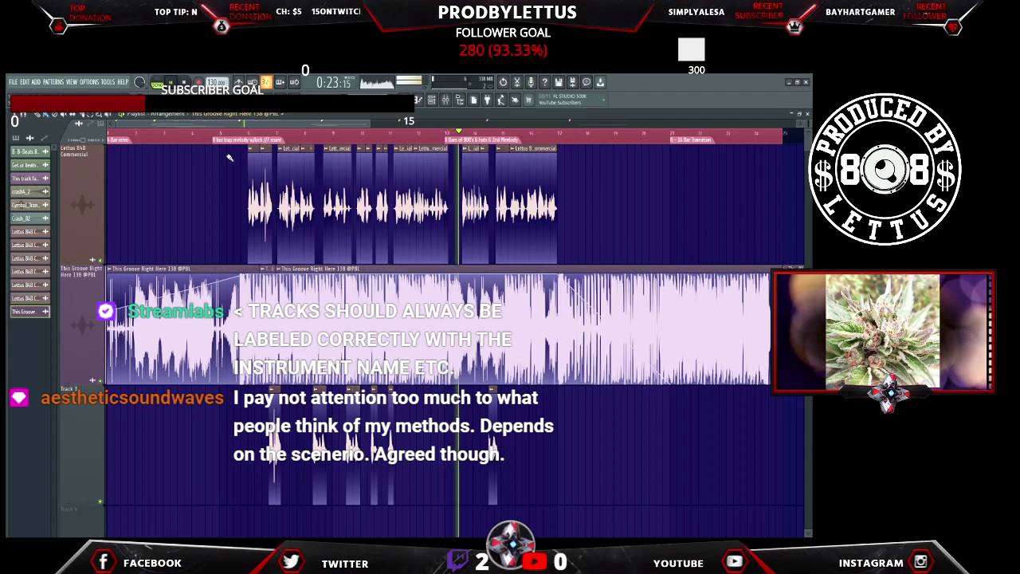
Scoop out the mid frequencies of the beat's mixer track with its Fruity parametric EQ 2 and play the arrangement
{"action": "key", "text": "F9"}
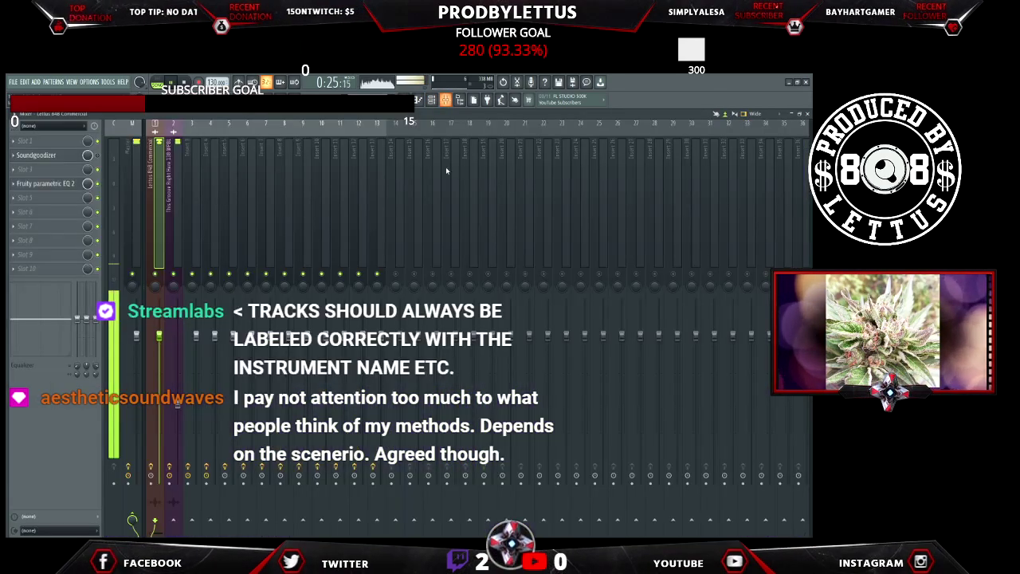
{"action": "left_click", "coordinate": [174, 211]}
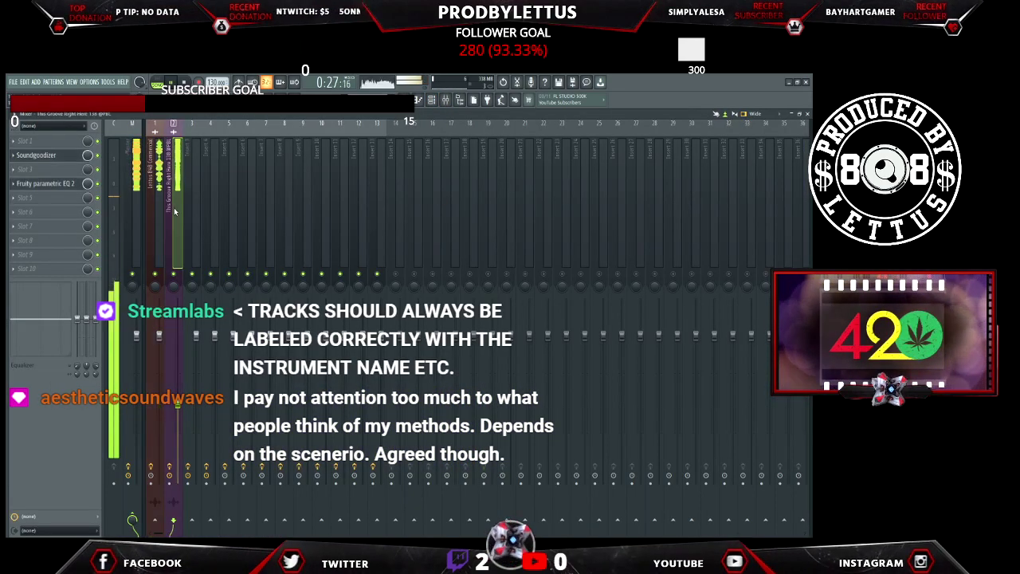
{"action": "left_click", "coordinate": [60, 185]}
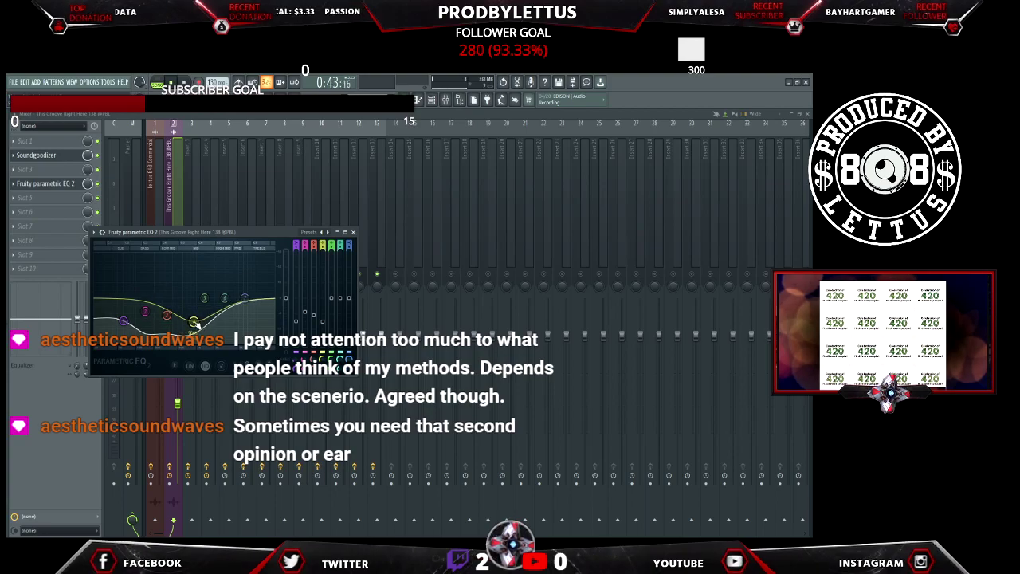
{"action": "key", "text": "space"}
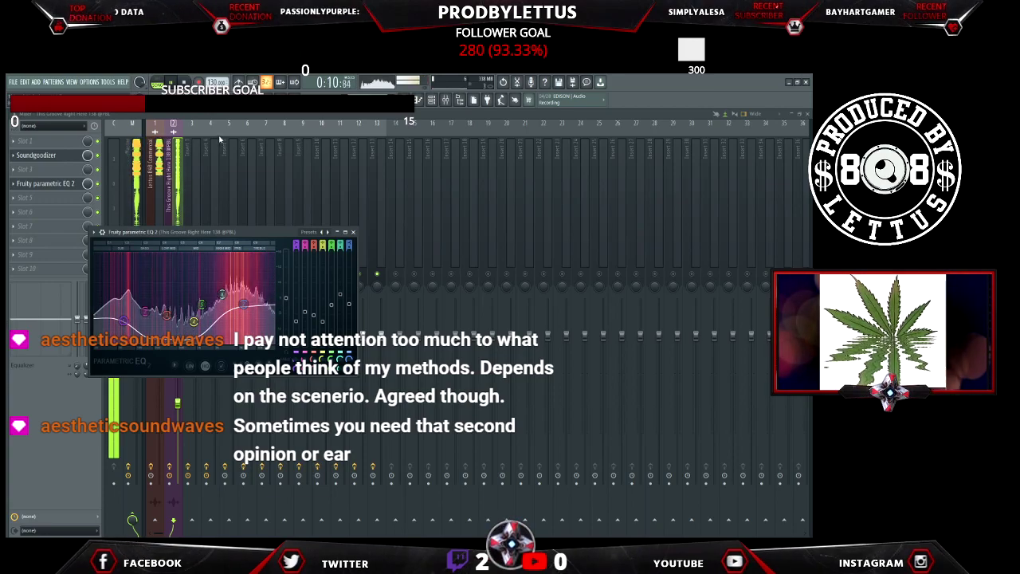
Balance the mix by lowering the vocal track's fader and raising the beat track's fader, and return to the playlist
{"action": "left_click", "coordinate": [159, 177]}
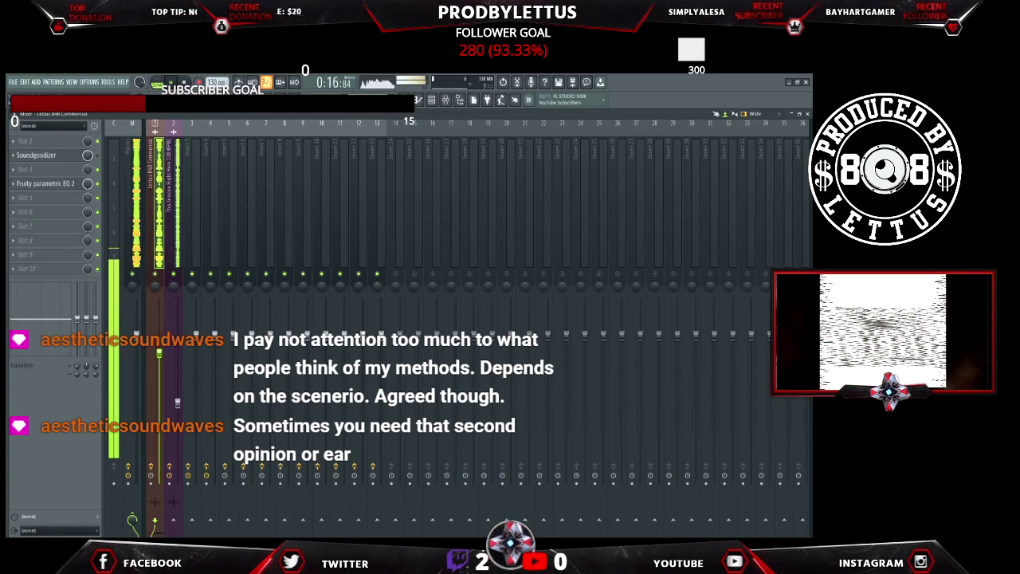
{"action": "left_click", "coordinate": [179, 404]}
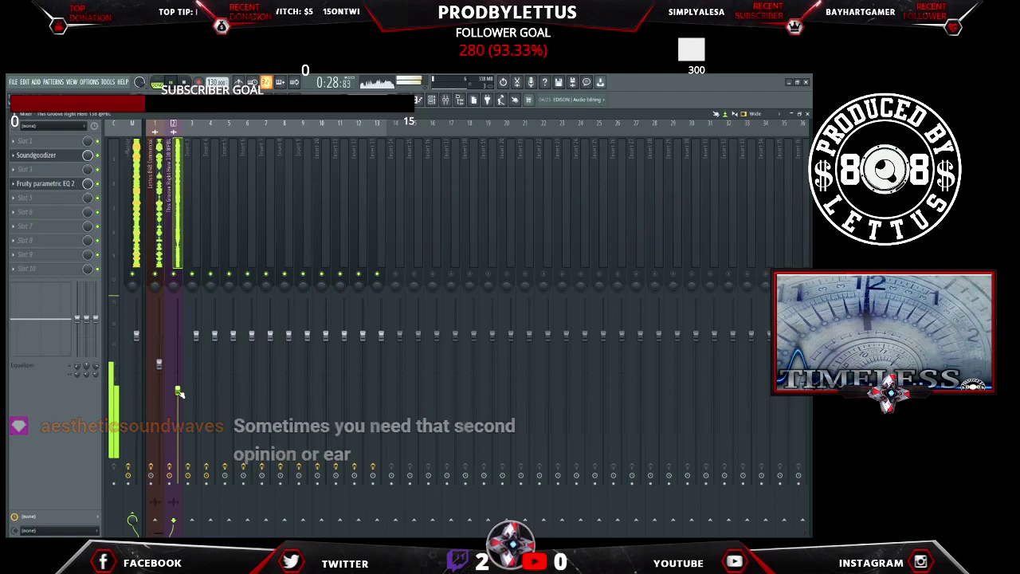
{"action": "left_click", "coordinate": [160, 368]}
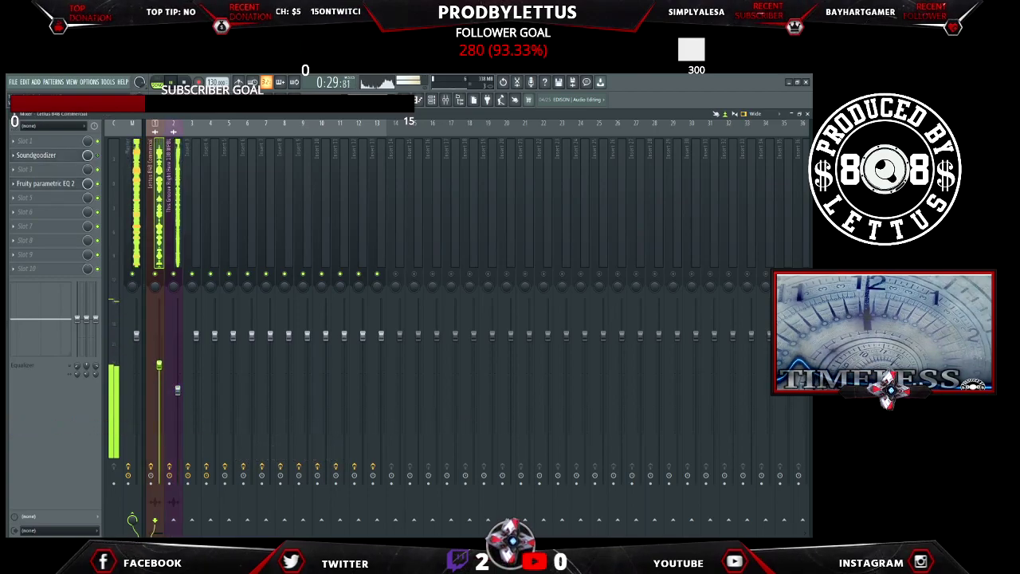
{"action": "left_click", "coordinate": [177, 390]}
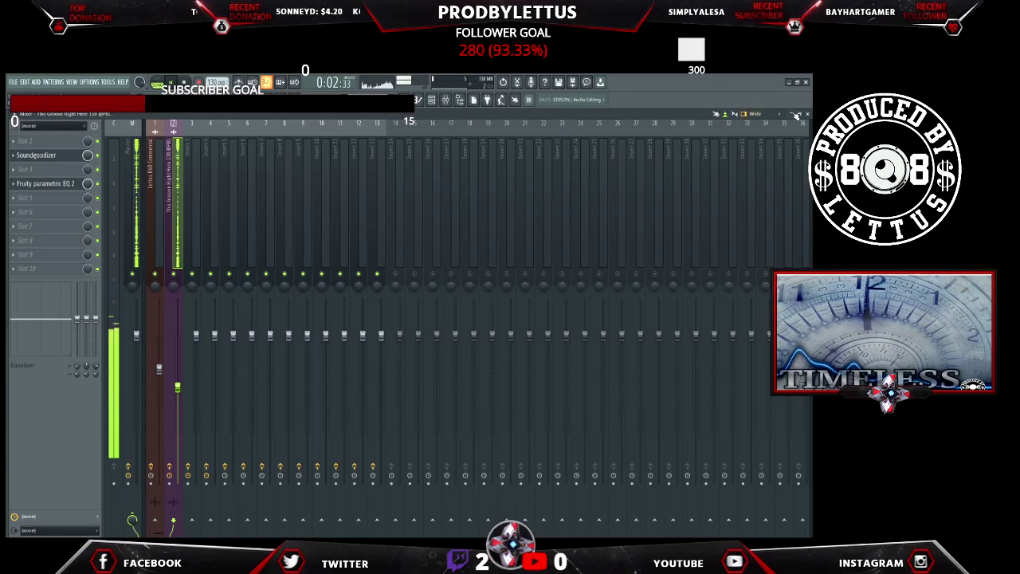
{"action": "left_click", "coordinate": [807, 114]}
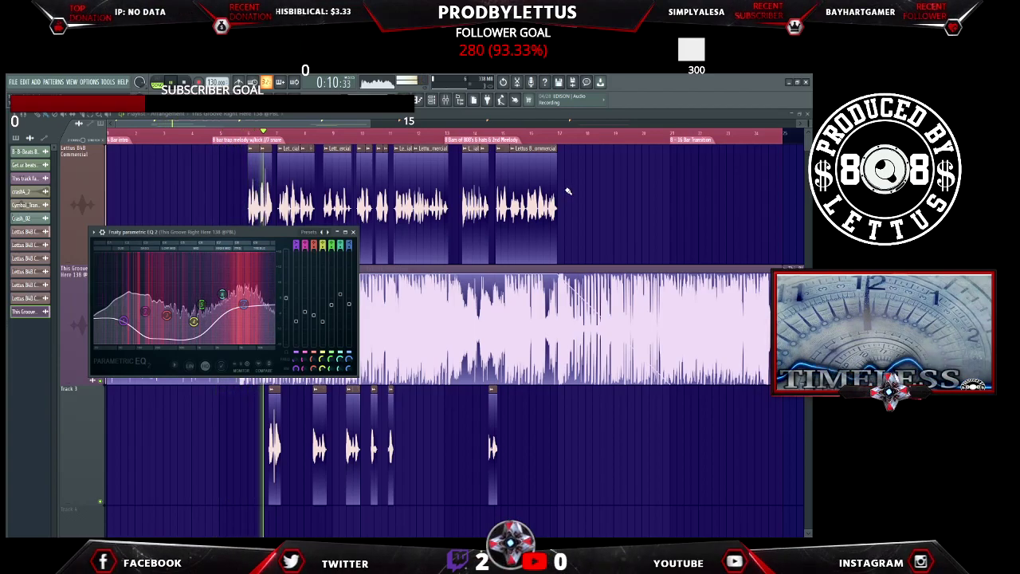
Adjust the channel volume of the main Lettus B4B Commercial vocal while listening to the arrangement
{"action": "left_click", "coordinate": [254, 176]}
{"action": "double_click", "coordinate": [253, 177]}
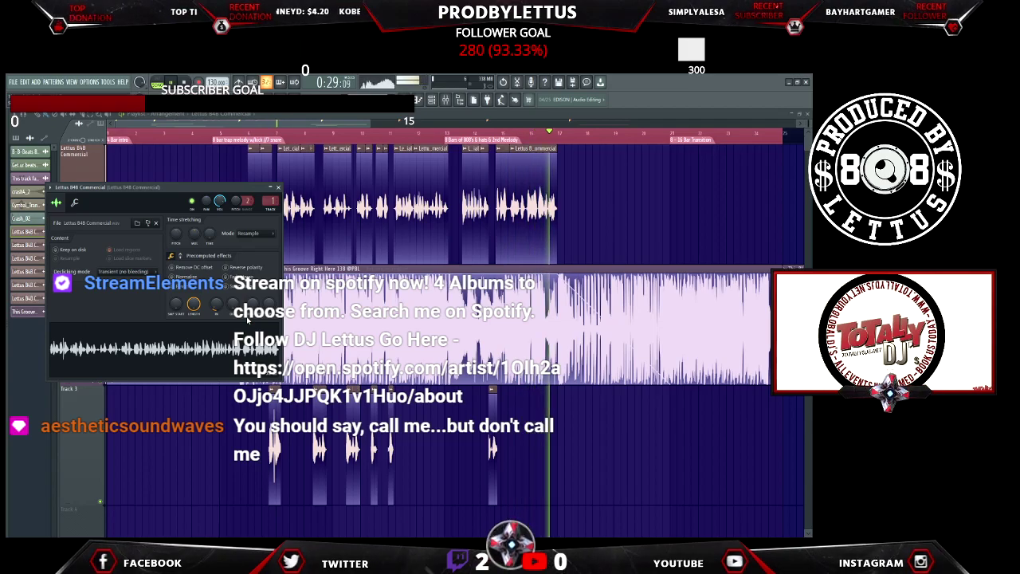
{"action": "key", "text": "space"}
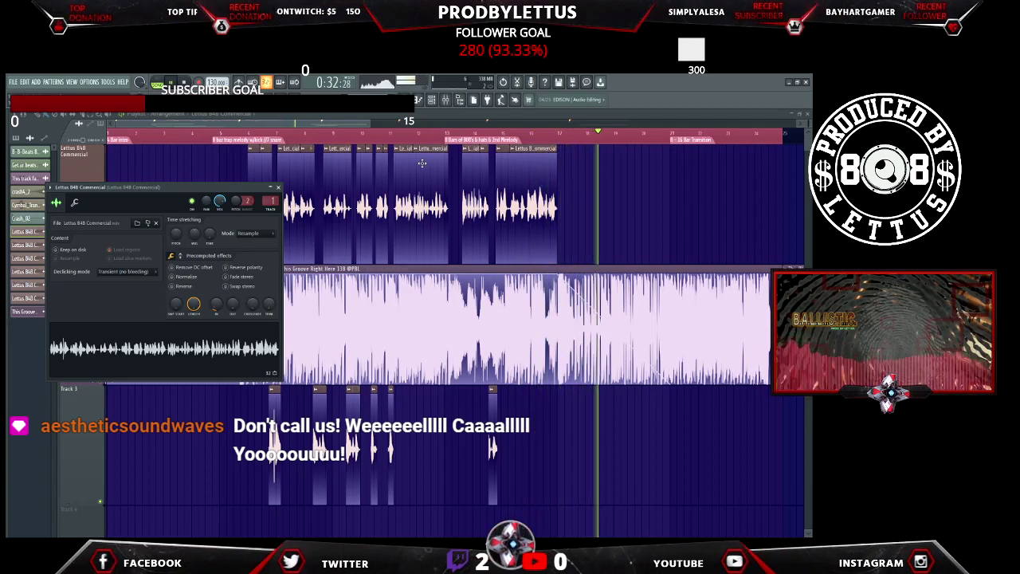
Play from the bar 13 marker and adjust the channel volume of the last Track 3 vocal copy
{"action": "left_click", "coordinate": [452, 140]}
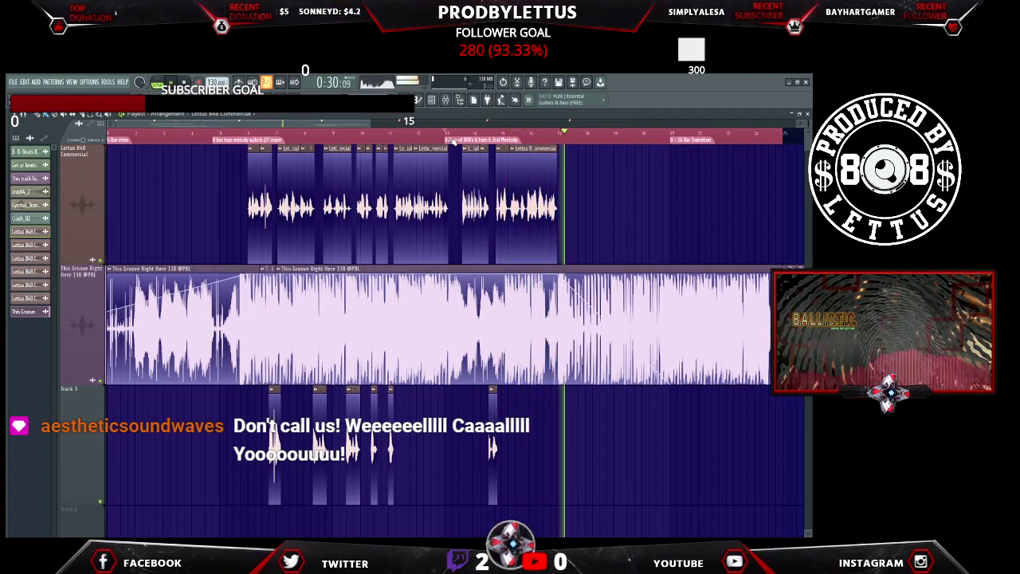
{"action": "left_click", "coordinate": [452, 141]}
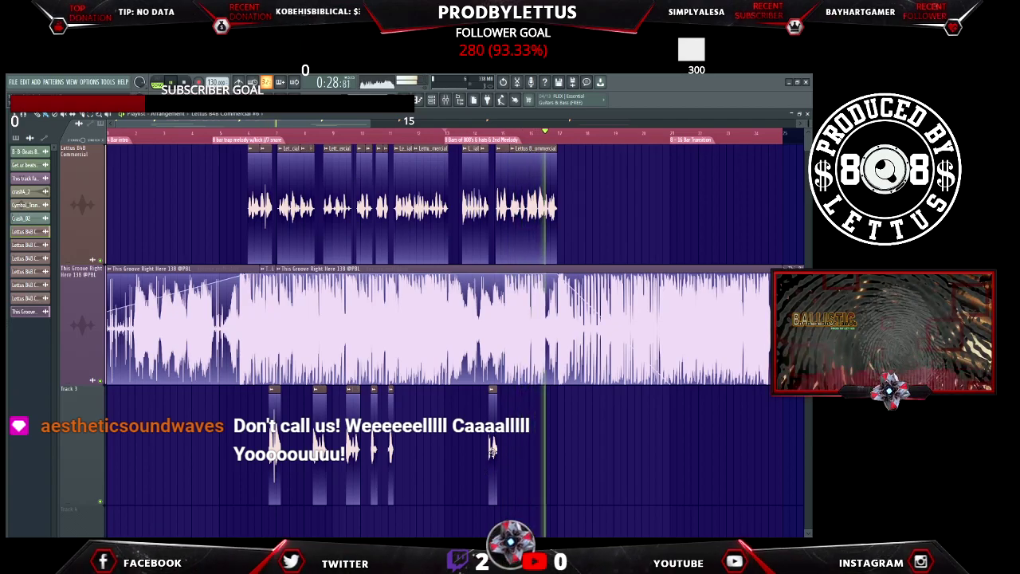
{"action": "double_click", "coordinate": [490, 458]}
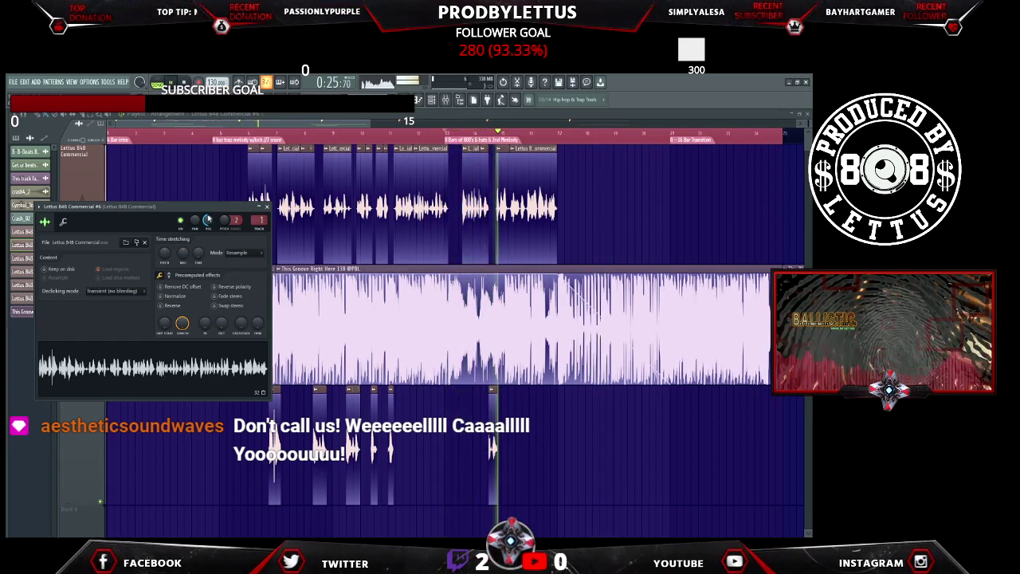
{"action": "left_click", "coordinate": [268, 207]}
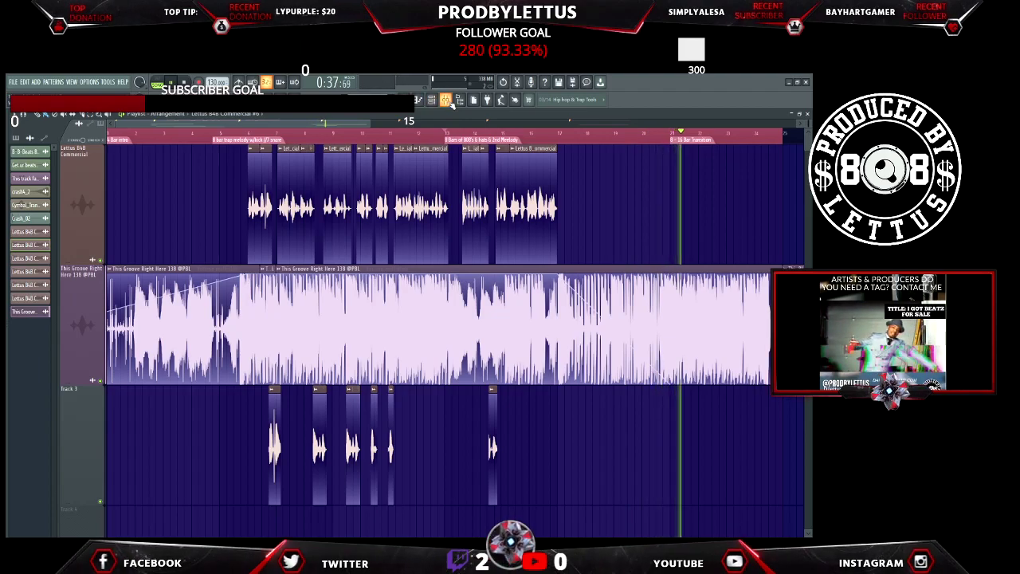
Add Fruity Love Philter to slot 6 of the vocal's mixer track and move its window clear of the effect slots
{"action": "left_click", "coordinate": [446, 102]}
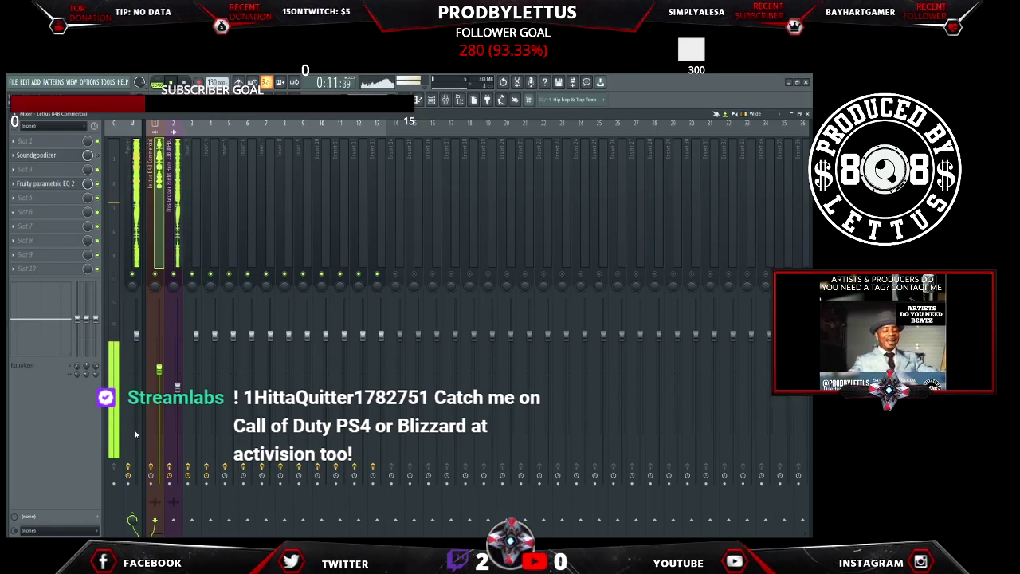
{"action": "left_click", "coordinate": [146, 409]}
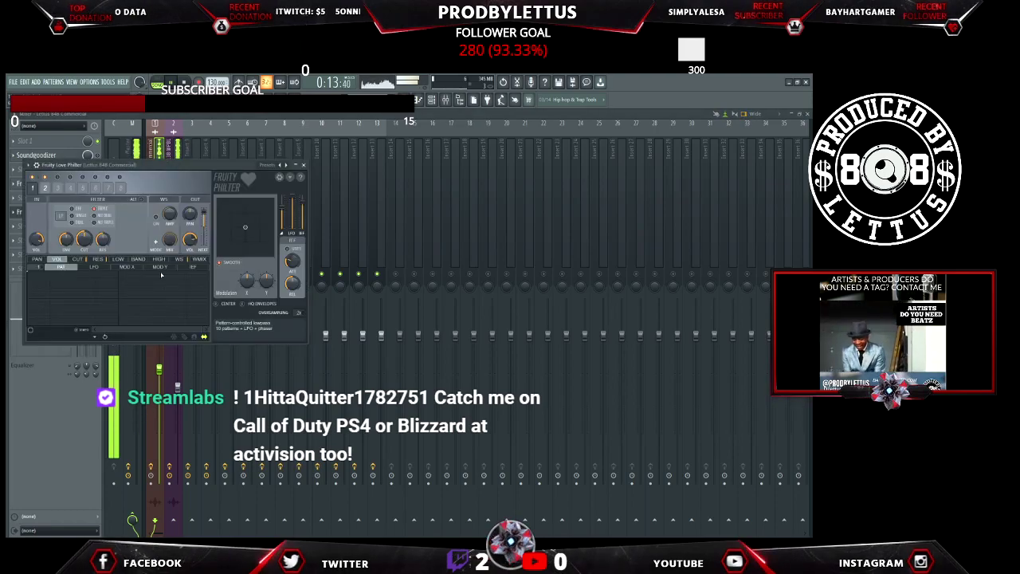
{"action": "left_click_drag", "start_coordinate": [144, 164], "coordinate": [339, 184]}
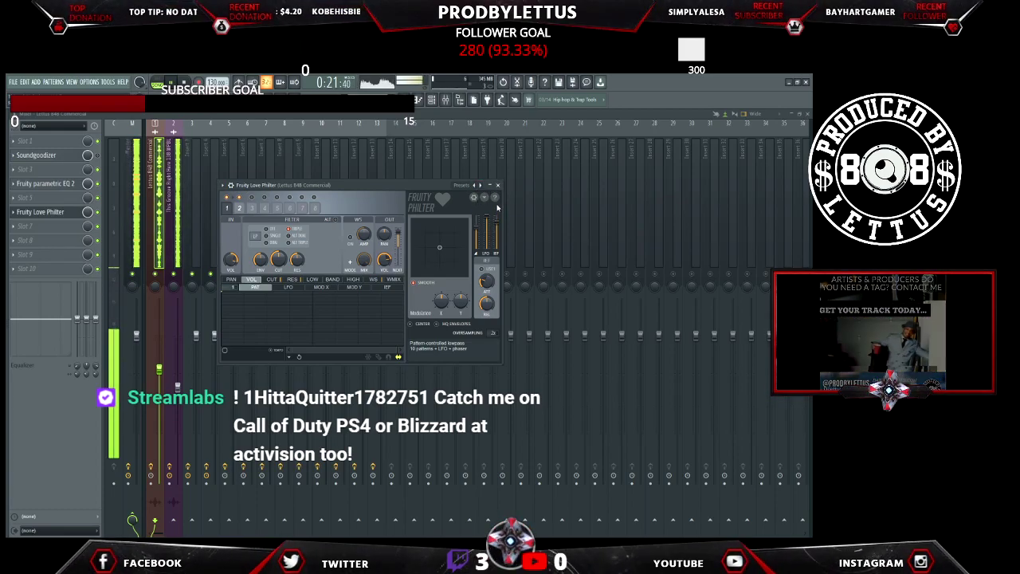
Audition Fruity Love Philter presets on the vocal during playback, including Stereoizer, Phaser, Sequenced gate, Multipattern lowpass gate and Lowpass into highpass
{"action": "left_click", "coordinate": [480, 185]}
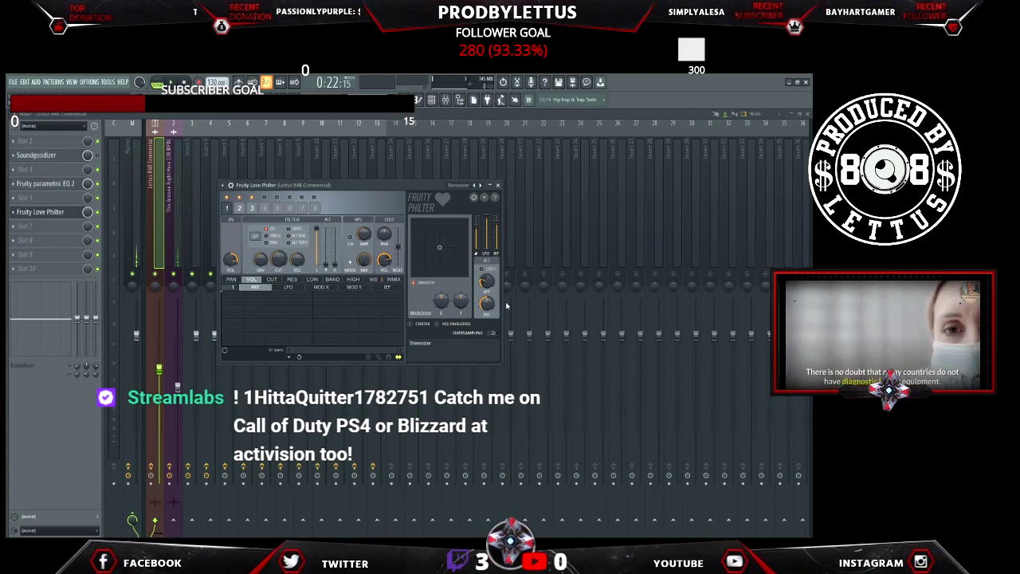
{"action": "key", "text": "space"}
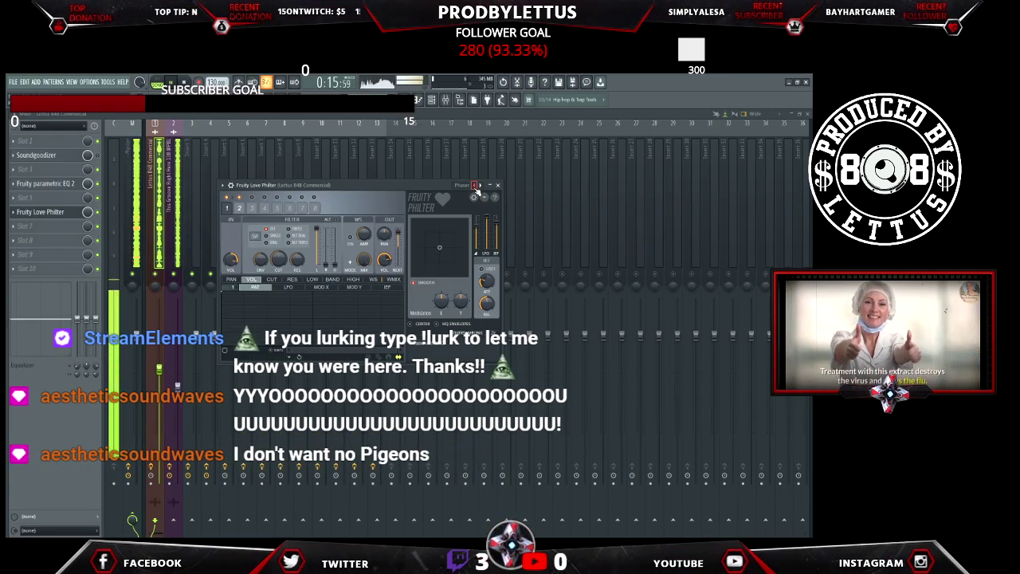
{"action": "left_click", "coordinate": [480, 185]}
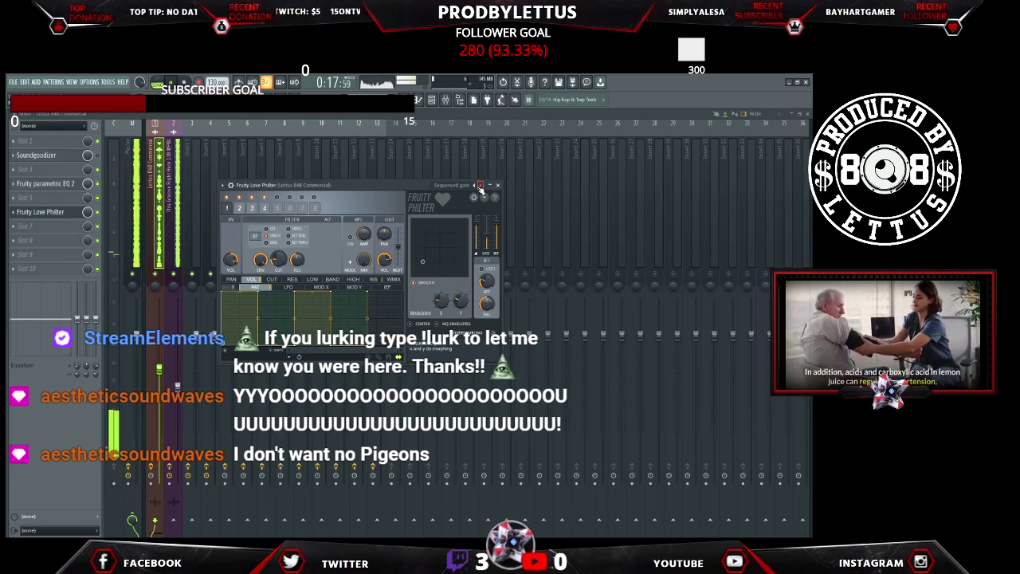
{"action": "left_click", "coordinate": [478, 185]}
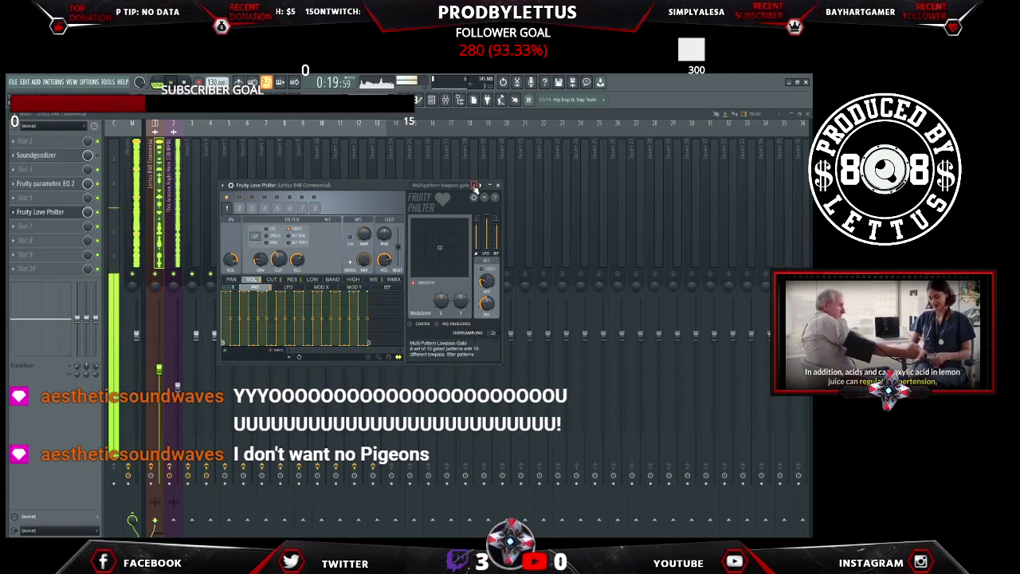
{"action": "left_click", "coordinate": [478, 185]}
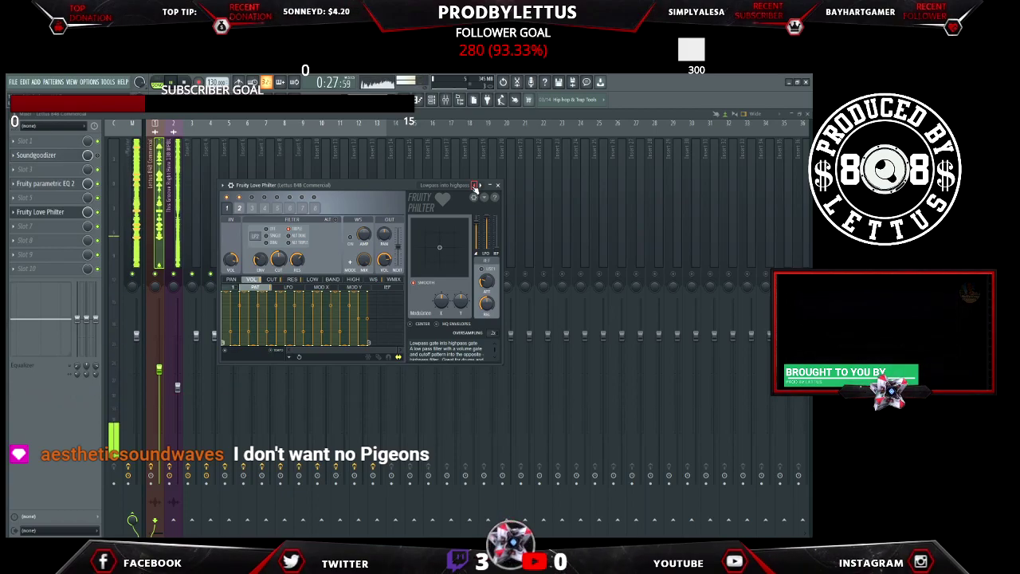
{"action": "left_click", "coordinate": [475, 186]}
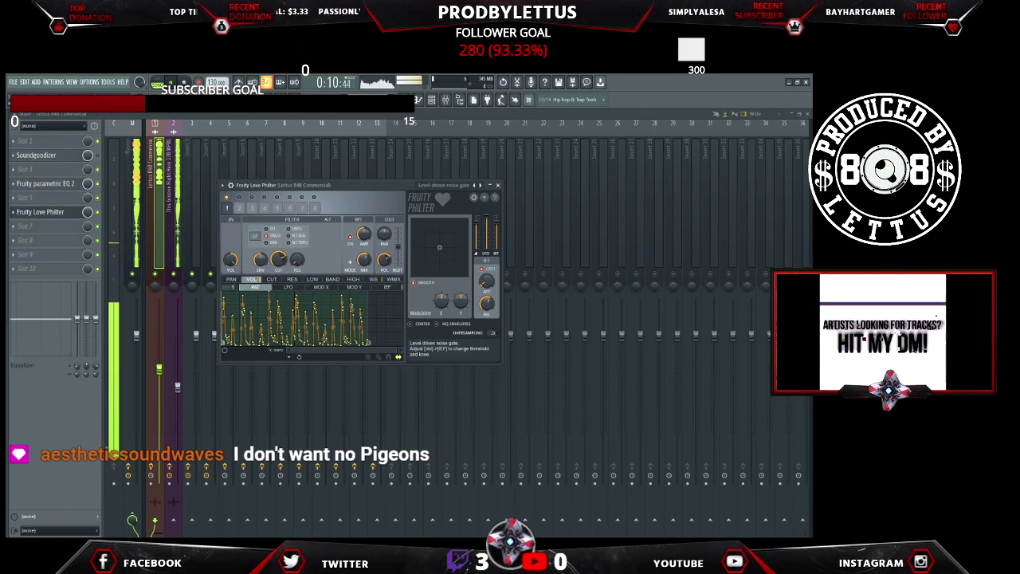
Audition further Love Philter presets on the vocal, from Basic with alt panning through Step pyramid lowpass to the simple triangle LFO and highpass presets
{"action": "left_click", "coordinate": [475, 185]}
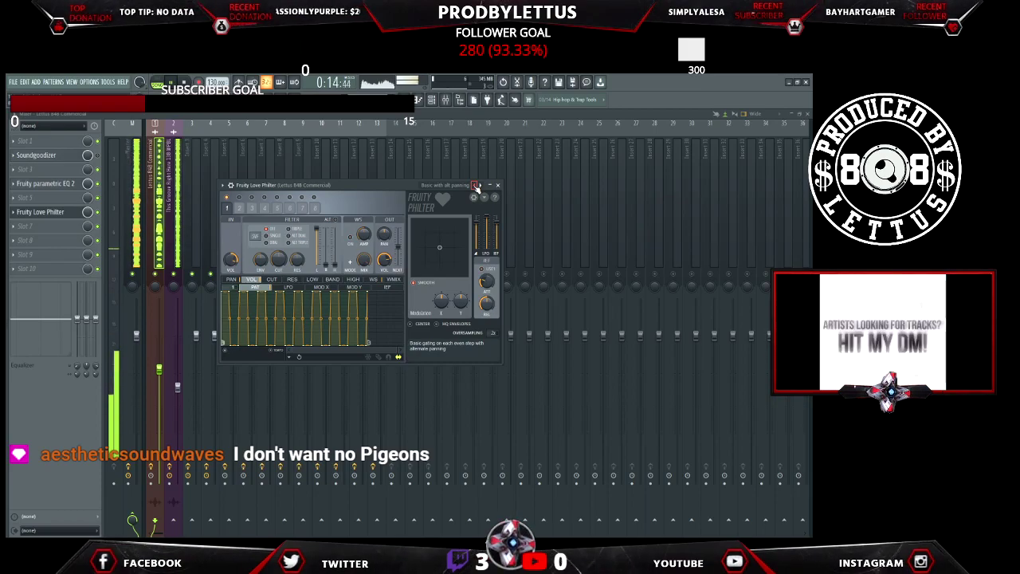
{"action": "left_click", "coordinate": [475, 185]}
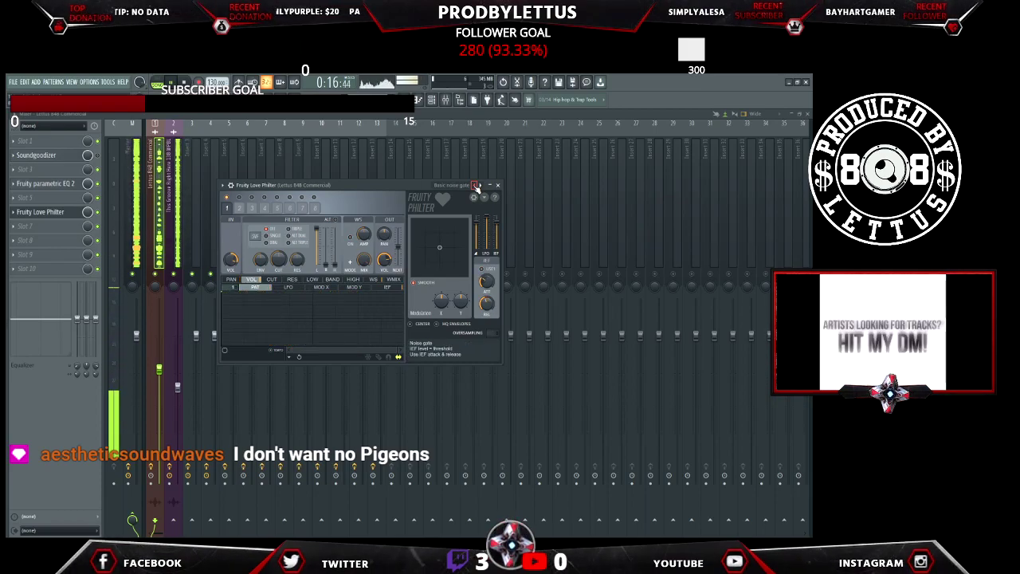
{"action": "left_click", "coordinate": [475, 185]}
{"action": "left_click", "coordinate": [475, 184]}
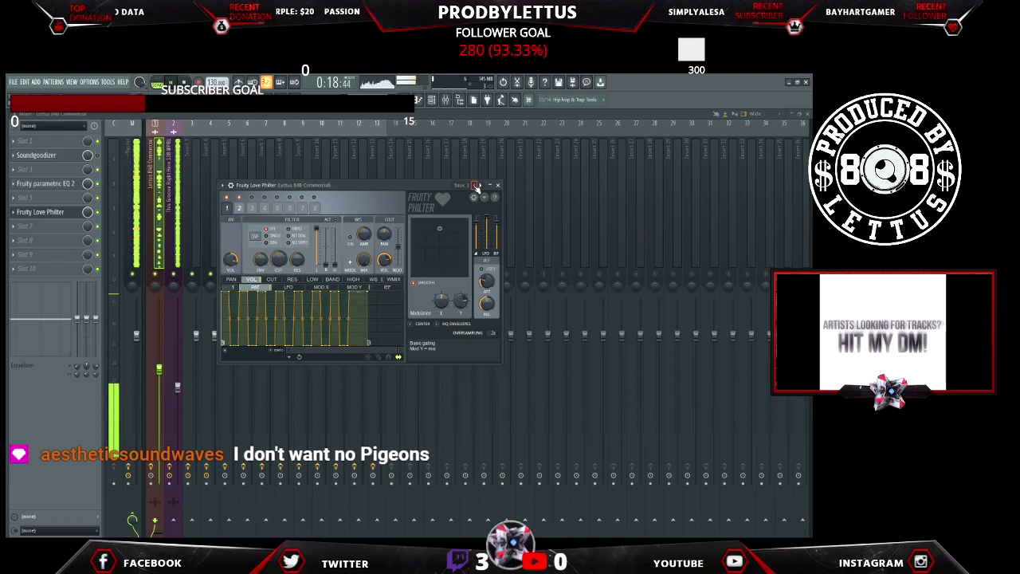
{"action": "left_click", "coordinate": [475, 184]}
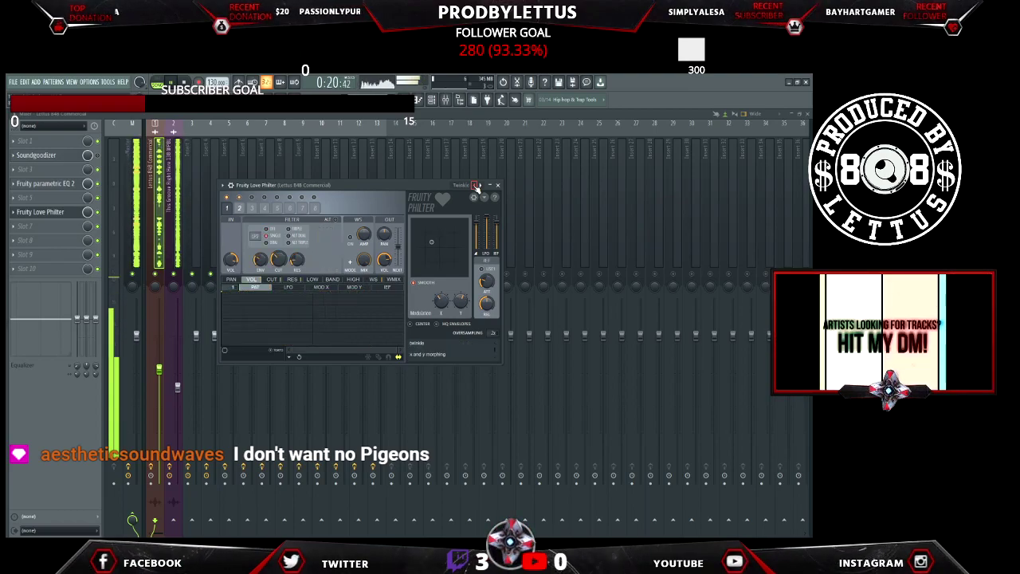
{"action": "left_click", "coordinate": [475, 184]}
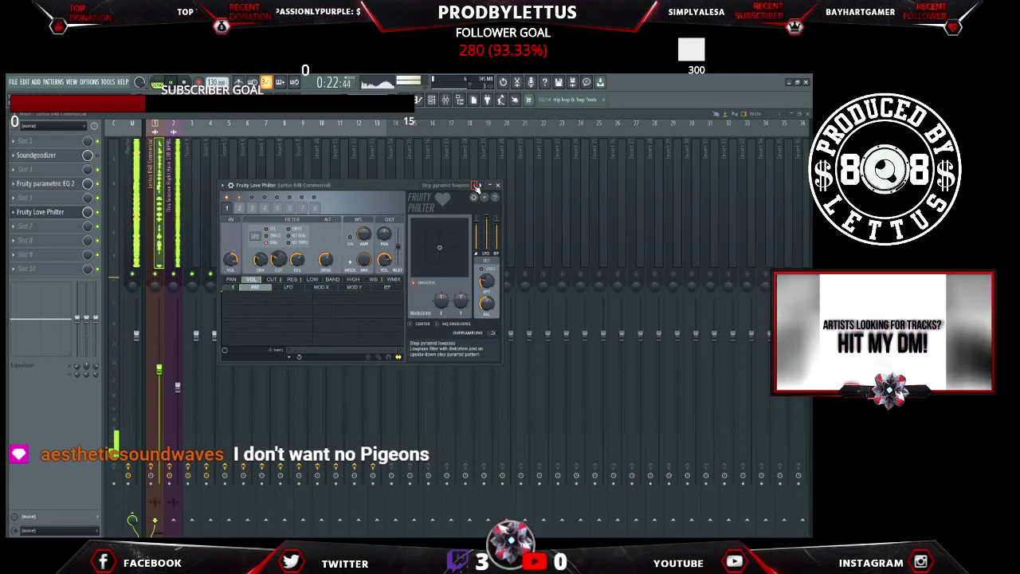
{"action": "left_click", "coordinate": [475, 185]}
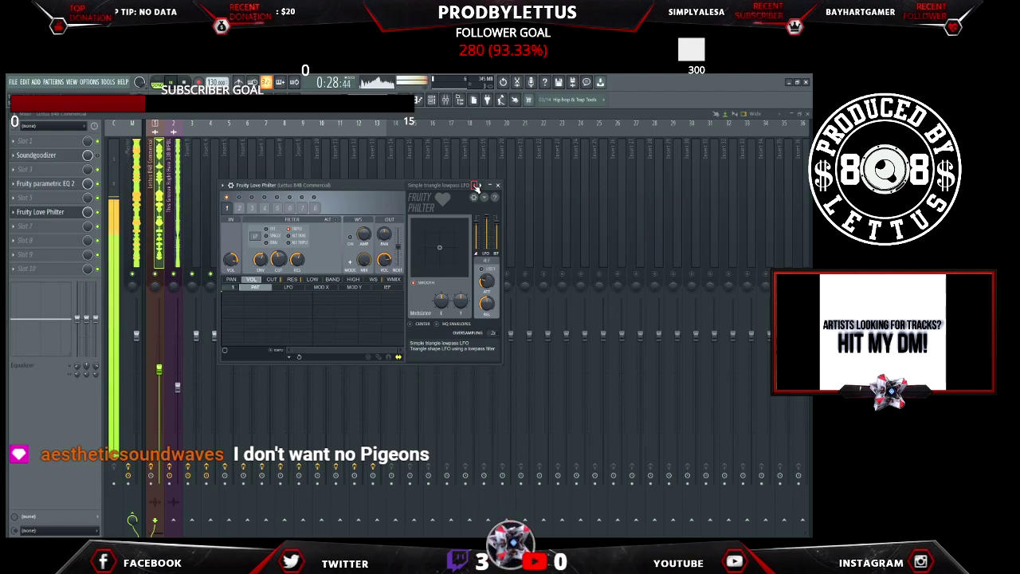
{"action": "left_click", "coordinate": [475, 184]}
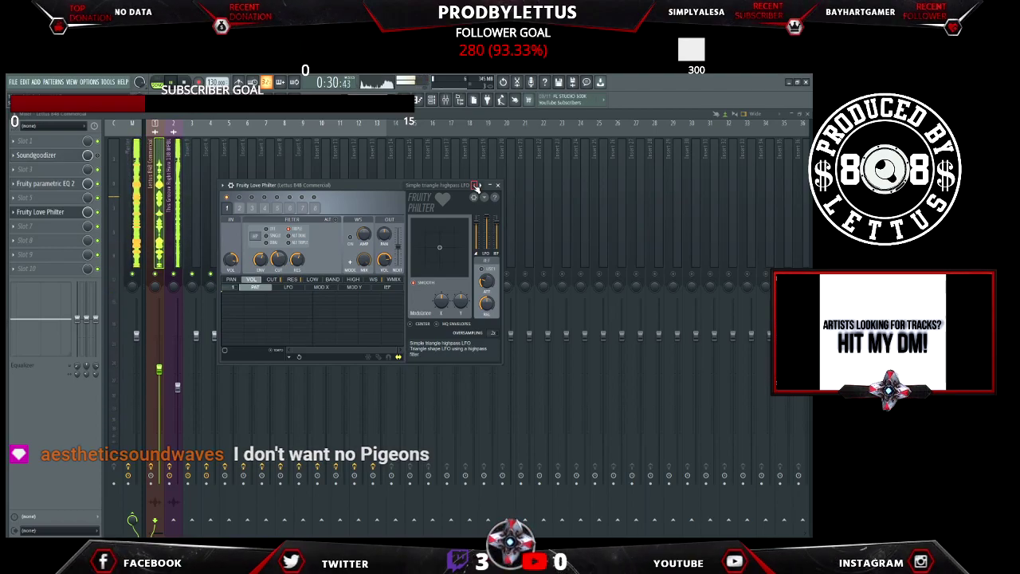
{"action": "left_click", "coordinate": [475, 185]}
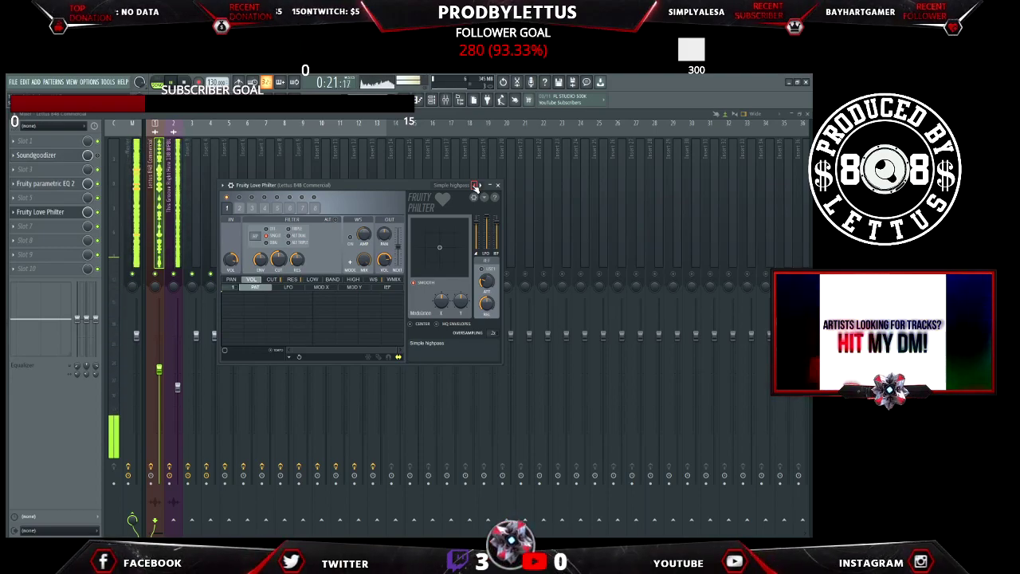
Compare the Self oscillating lowpass, Default and Wobble LFO presets, choose High-low double pattern for the vocal, and close the plugin window
{"action": "left_click", "coordinate": [476, 186]}
{"action": "left_click", "coordinate": [476, 185]}
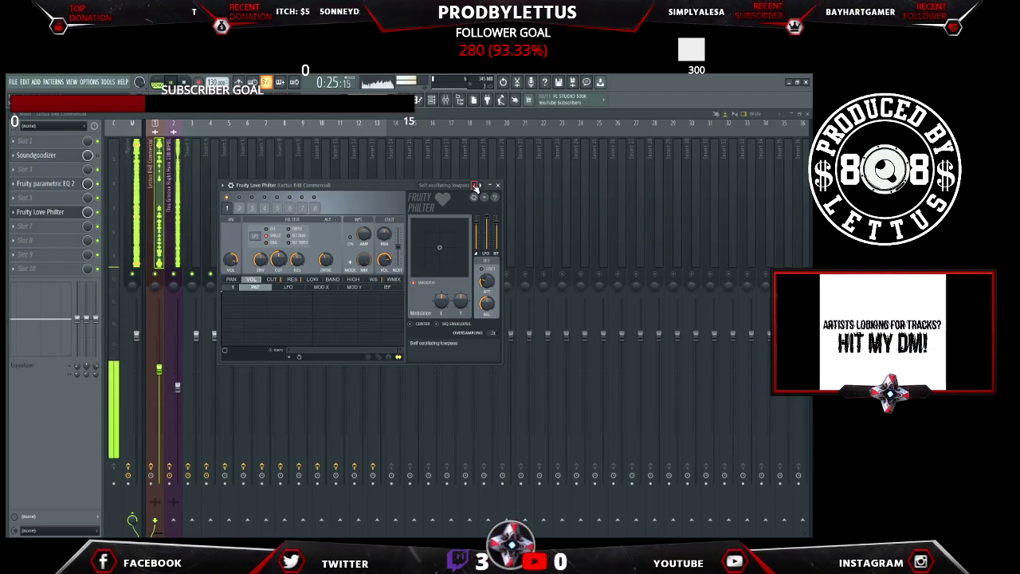
{"action": "left_click", "coordinate": [476, 186]}
{"action": "left_click", "coordinate": [476, 186]}
{"action": "left_click", "coordinate": [476, 185]}
{"action": "left_click", "coordinate": [475, 186]}
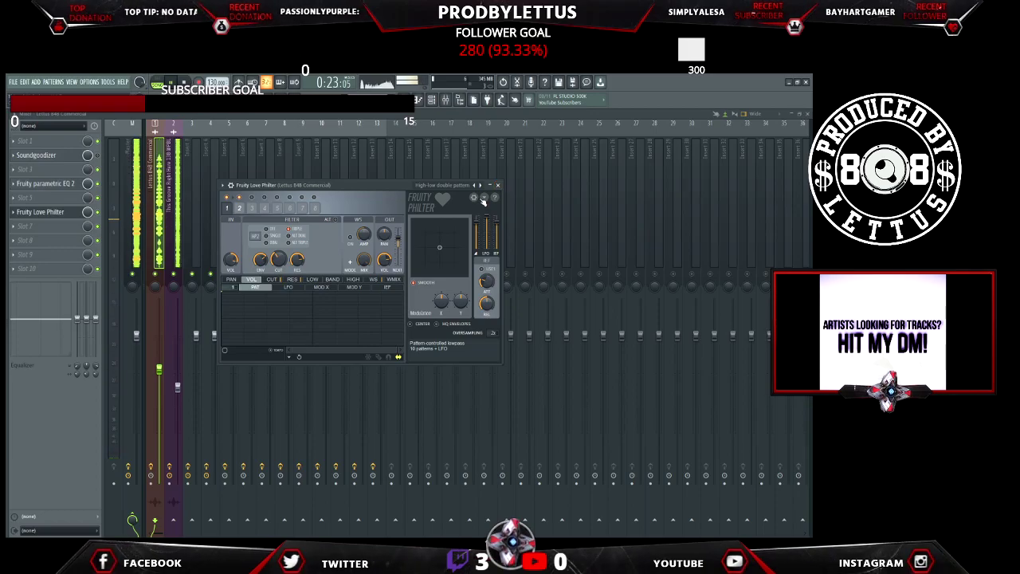
{"action": "left_click", "coordinate": [475, 186]}
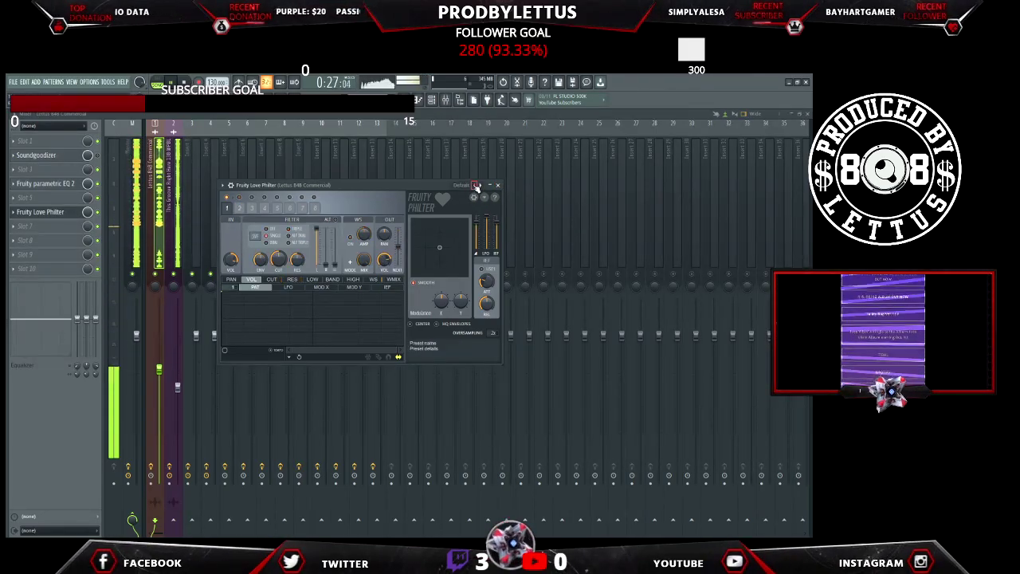
{"action": "left_click", "coordinate": [475, 186]}
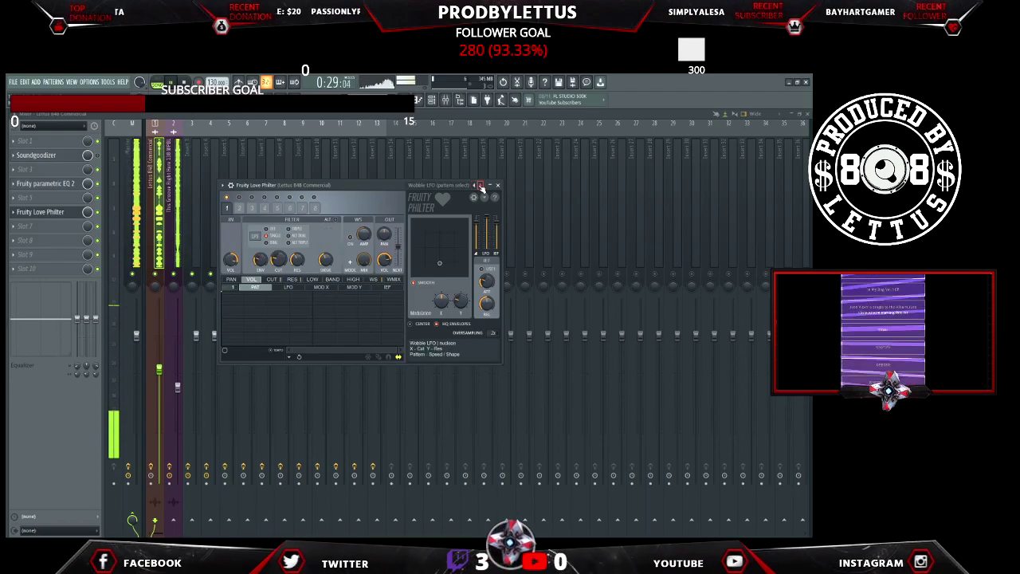
{"action": "left_click", "coordinate": [481, 187]}
{"action": "left_click", "coordinate": [480, 187]}
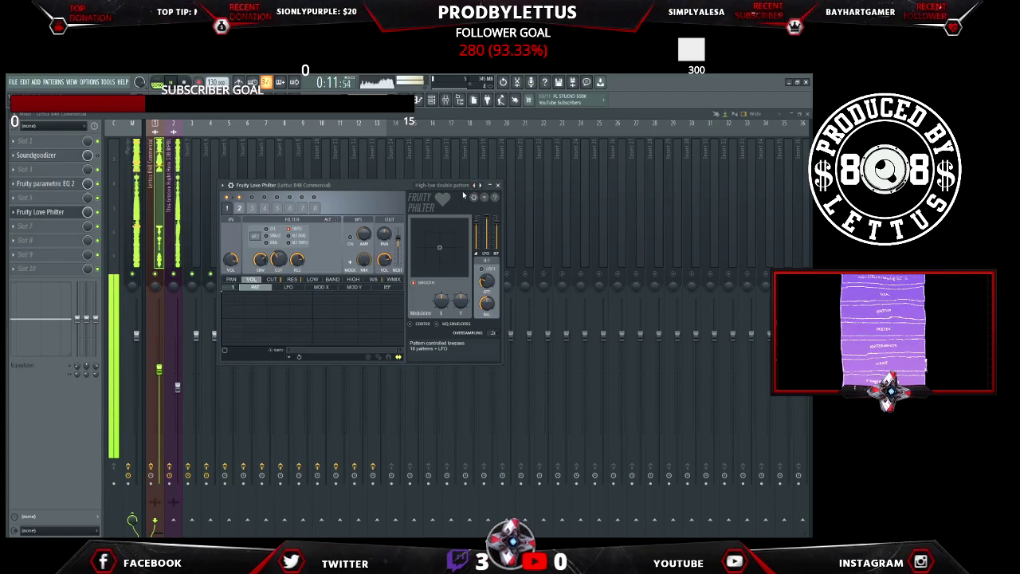
{"action": "left_click", "coordinate": [498, 185]}
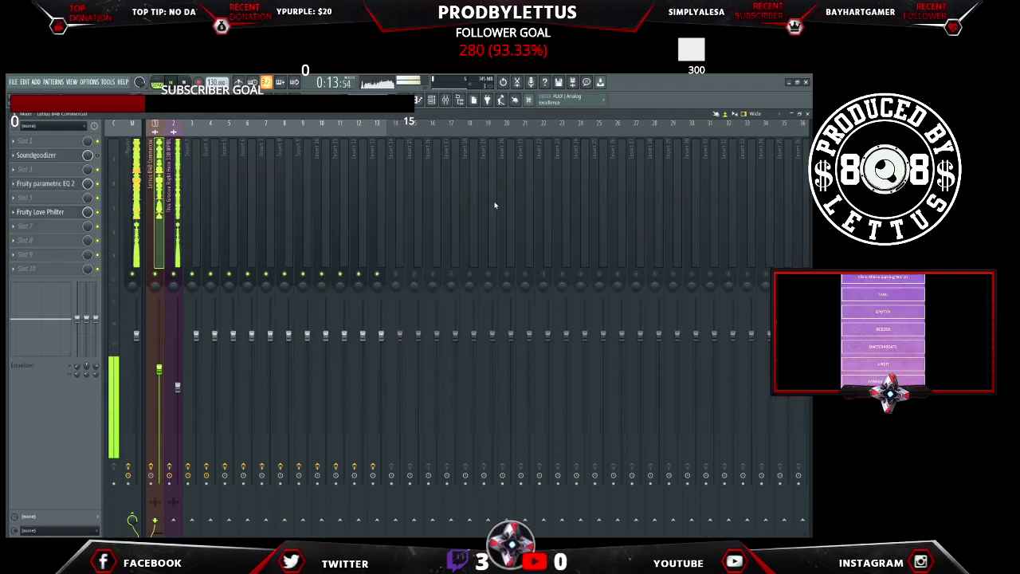
Lower the vocal track's mixer fader slightly and raise the This Groove Right Here beat fader to about the same height
{"action": "left_click_drag", "start_coordinate": [159, 370], "coordinate": [160, 371]}
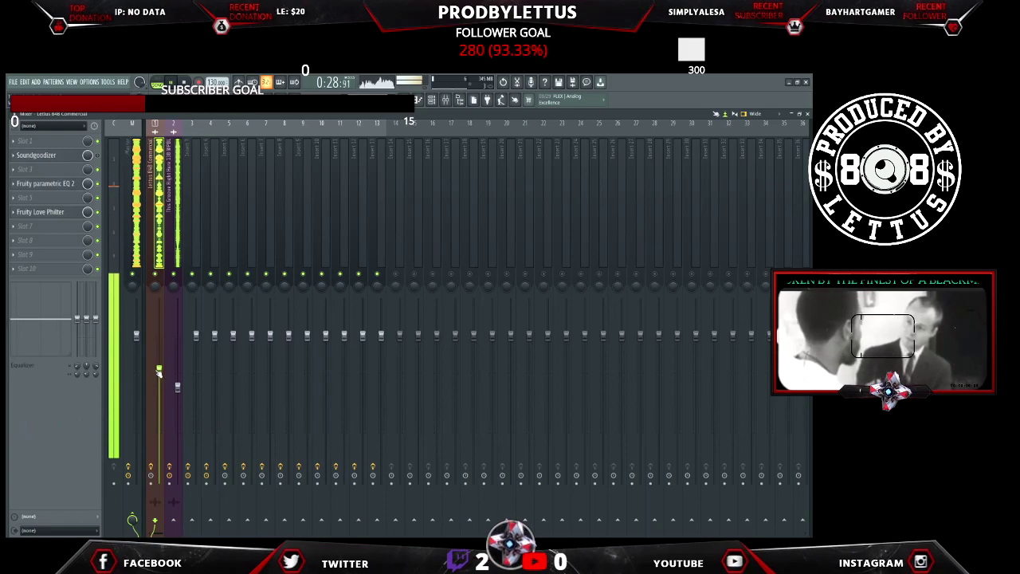
{"action": "left_click_drag", "start_coordinate": [161, 372], "coordinate": [178, 380]}
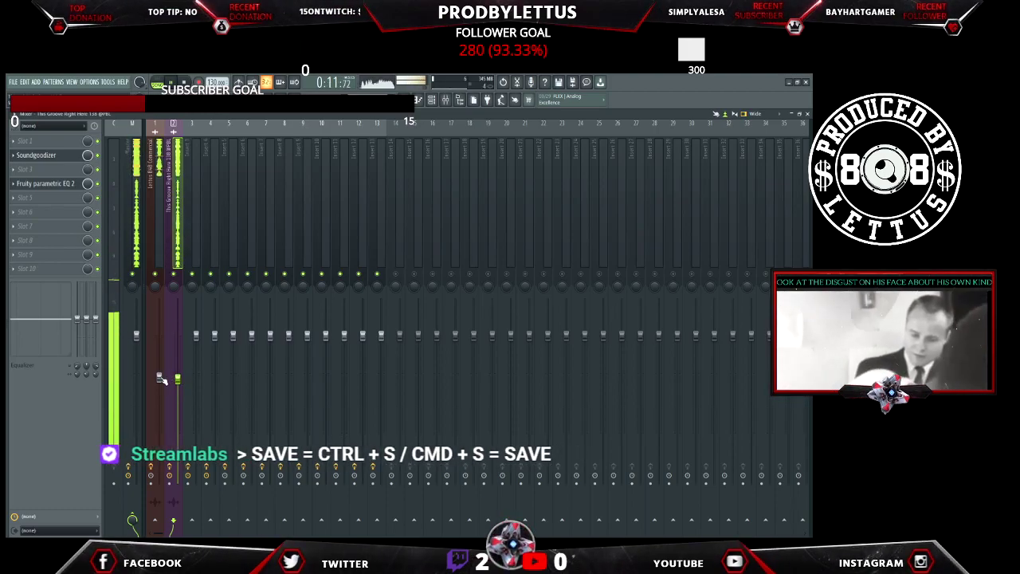
{"action": "left_click", "coordinate": [159, 377]}
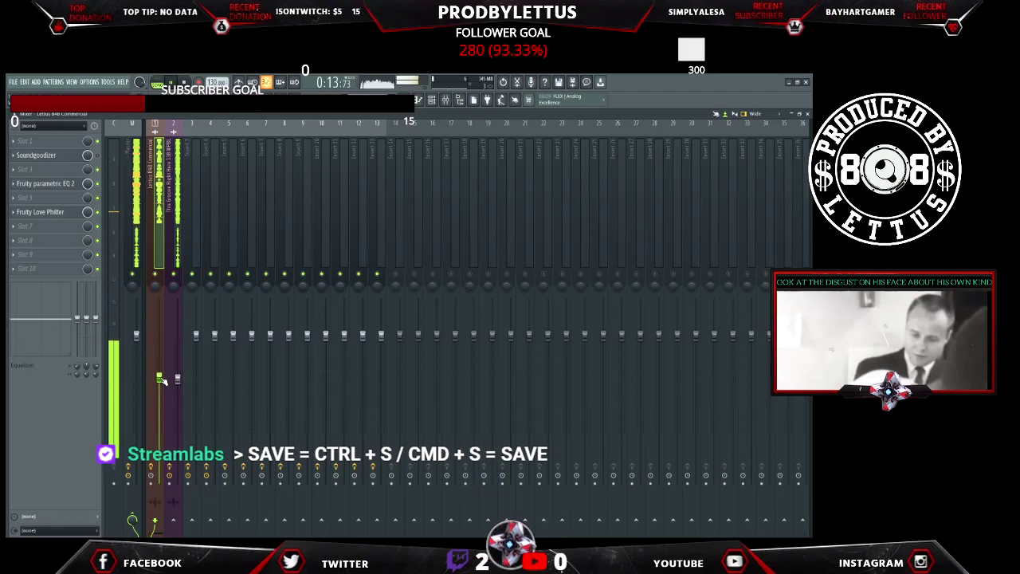
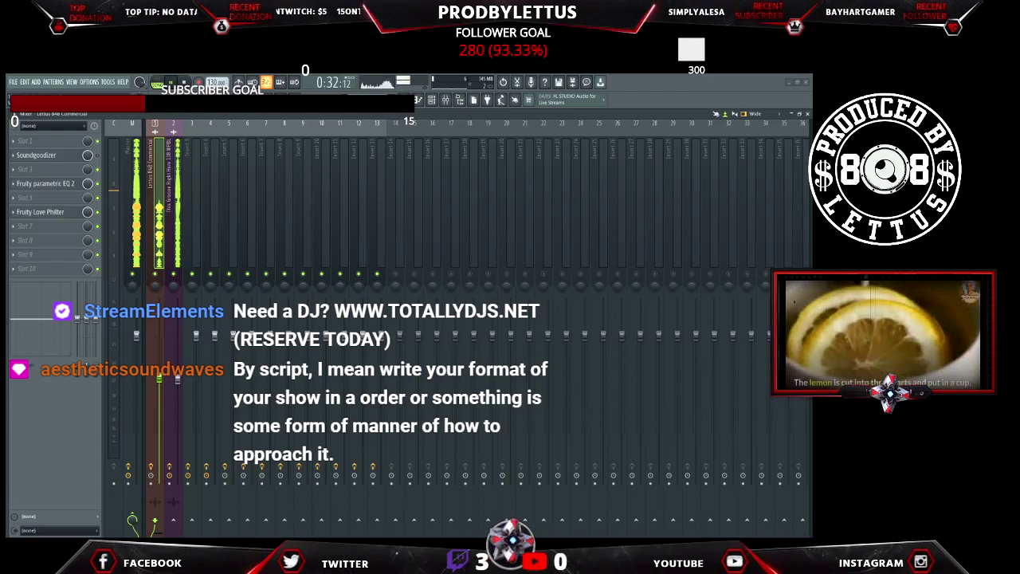
Fine-tune the vocal and beat faders against each other during playback, finishing with both raised slightly
{"action": "left_click", "coordinate": [177, 382]}
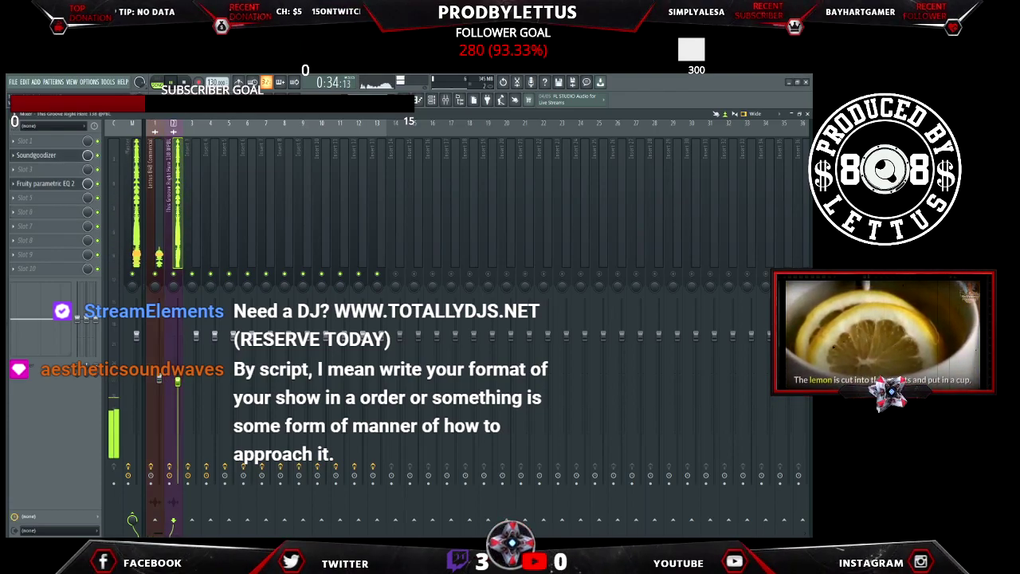
{"action": "left_click", "coordinate": [163, 378]}
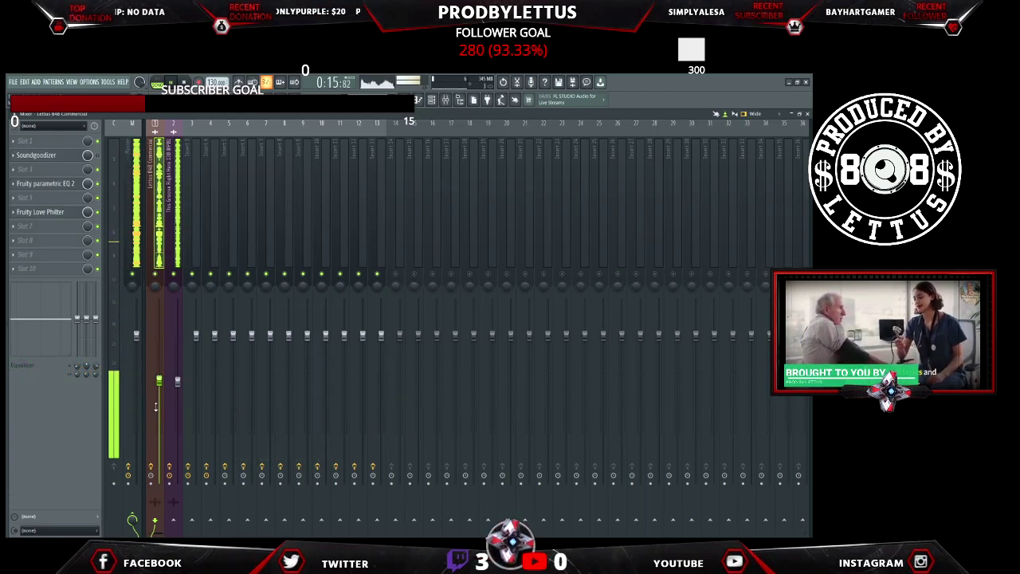
{"action": "left_click_drag", "start_coordinate": [160, 381], "coordinate": [159, 376]}
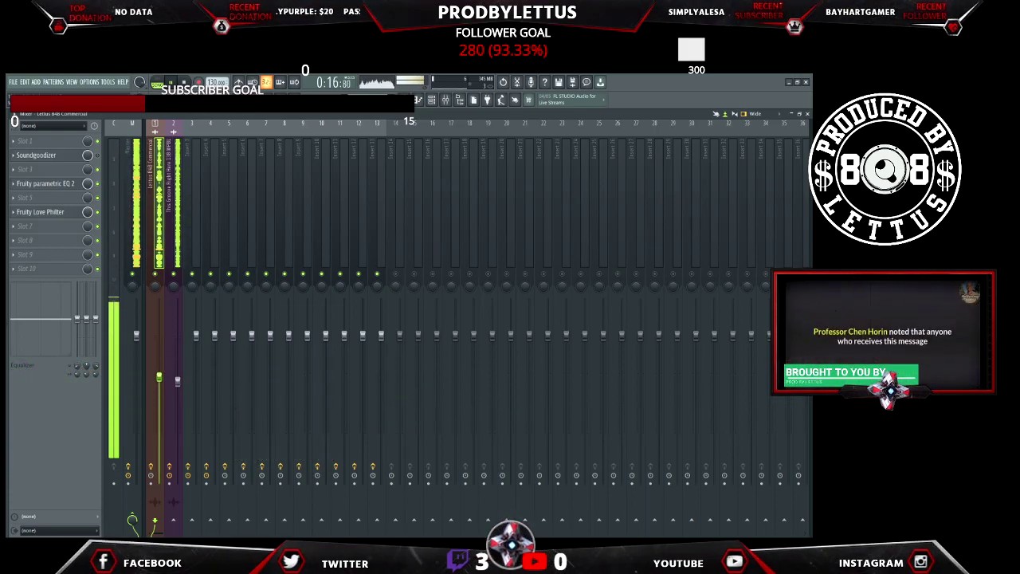
{"action": "left_click", "coordinate": [176, 383]}
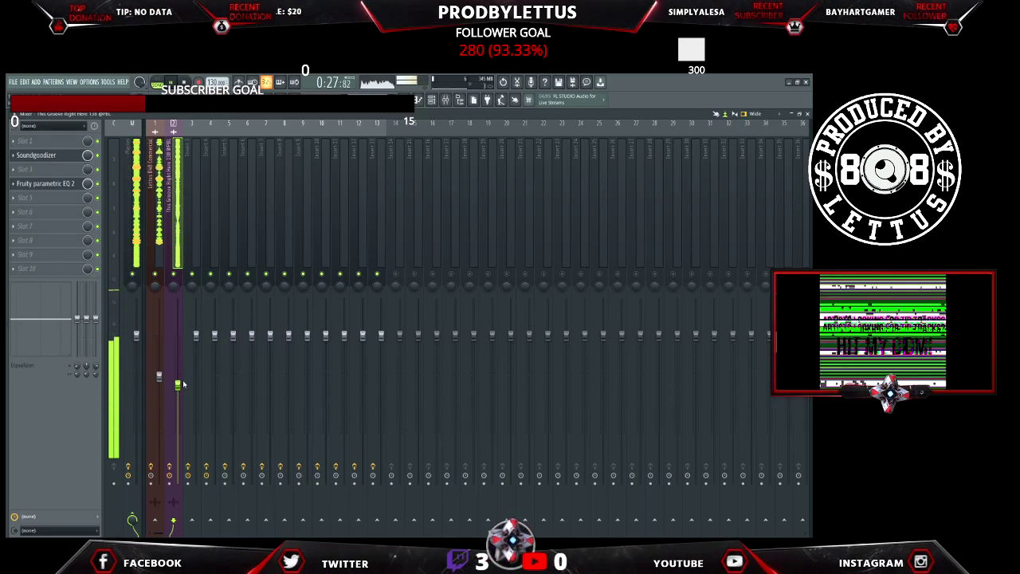
{"action": "left_click_drag", "start_coordinate": [178, 386], "coordinate": [177, 374]}
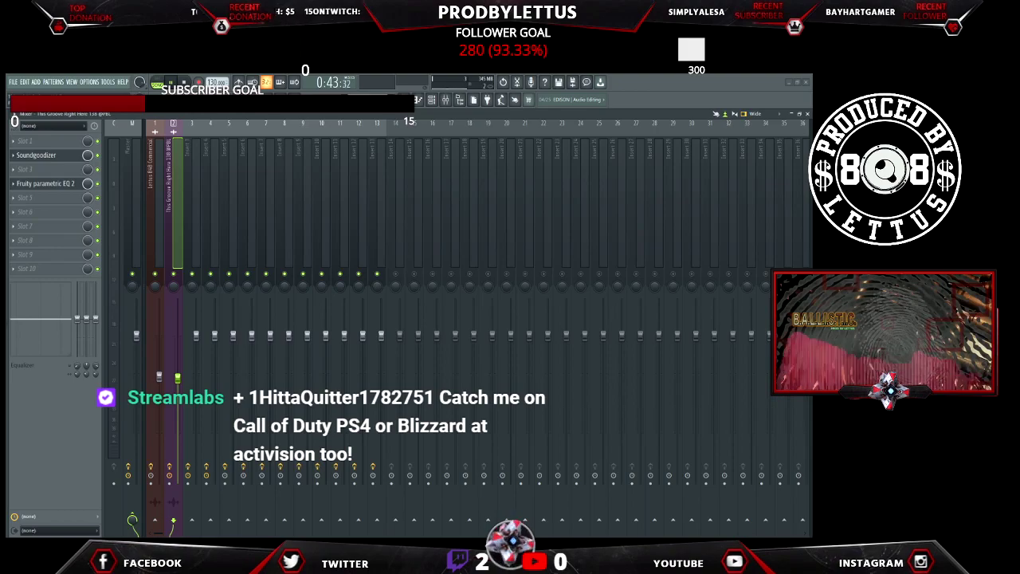
Listen to the balanced mix, return to the playlist, and play the arrangement from the beginning
{"action": "key", "text": "space"}
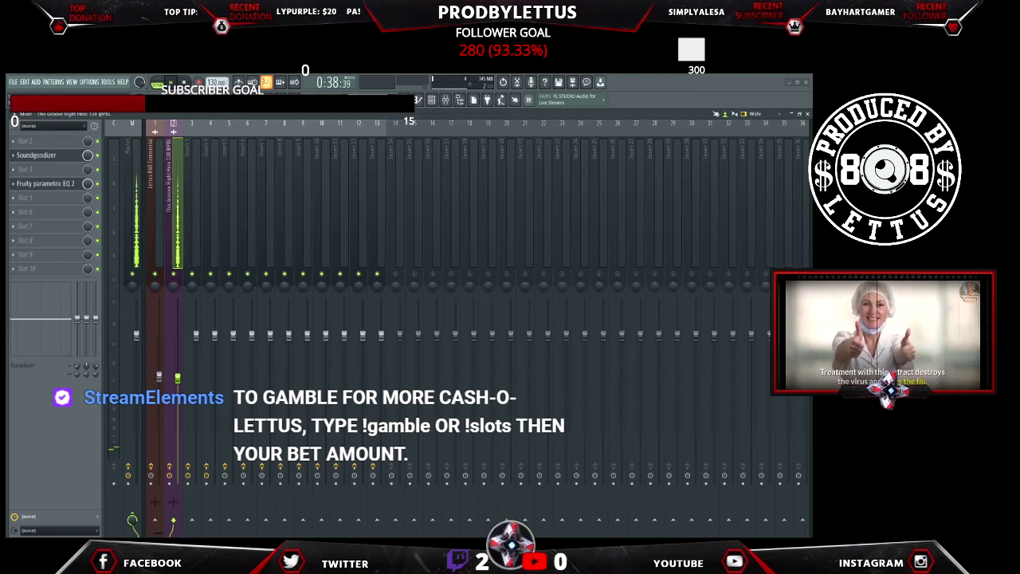
{"action": "key", "text": "space"}
{"action": "key", "text": "space"}
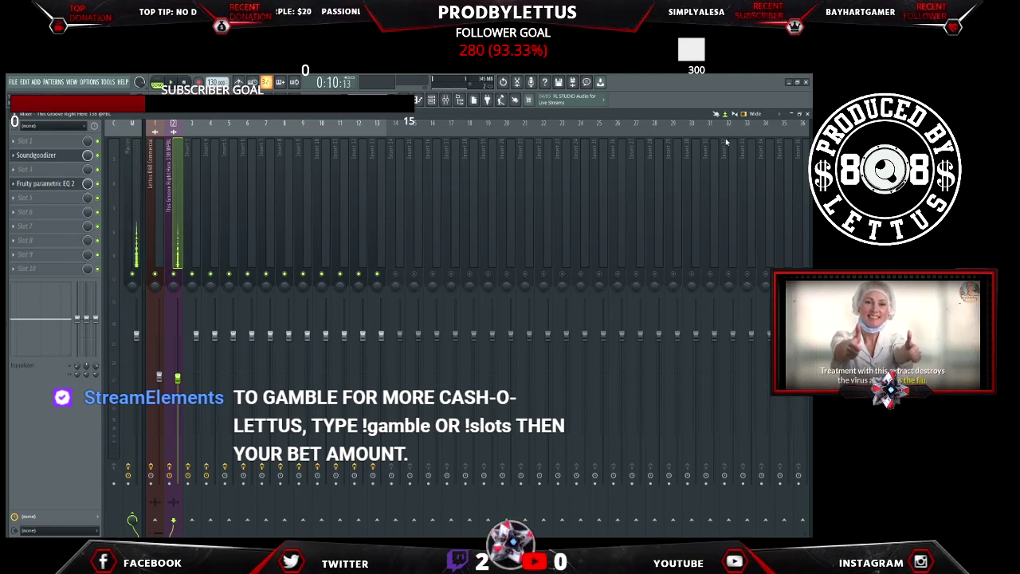
{"action": "key", "text": "F5"}
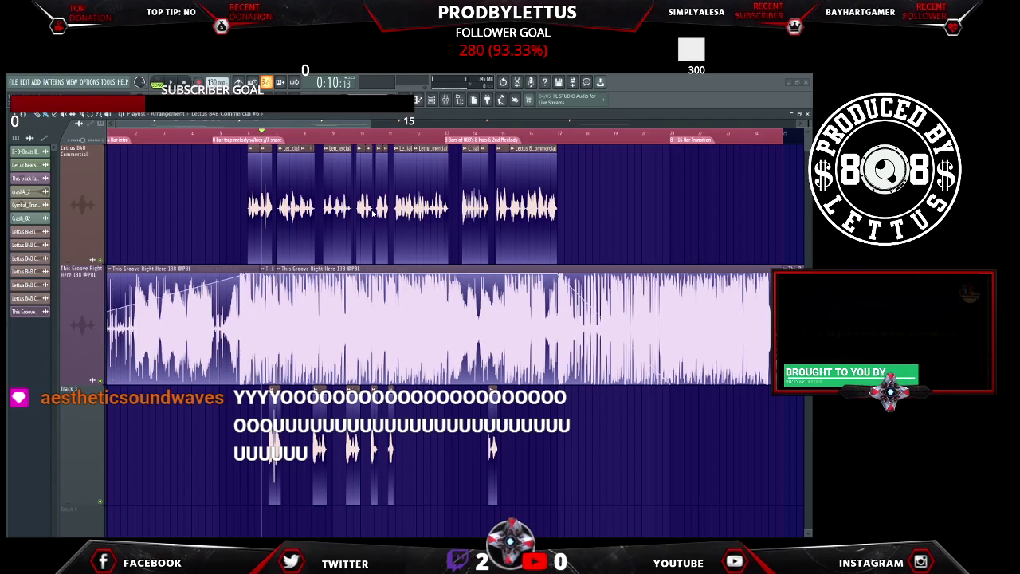
{"action": "key", "text": "space"}
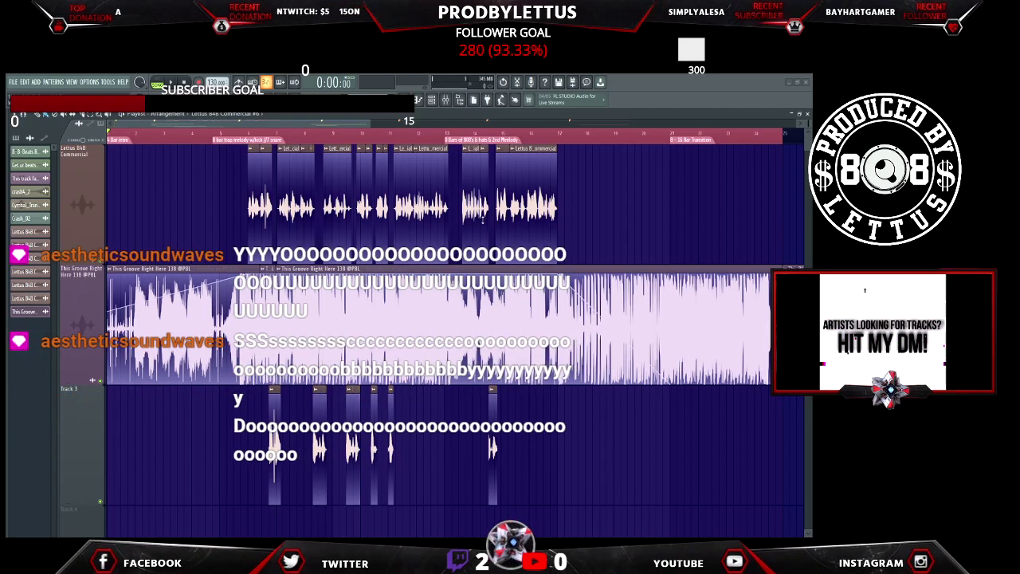
{"action": "key", "text": "F9"}
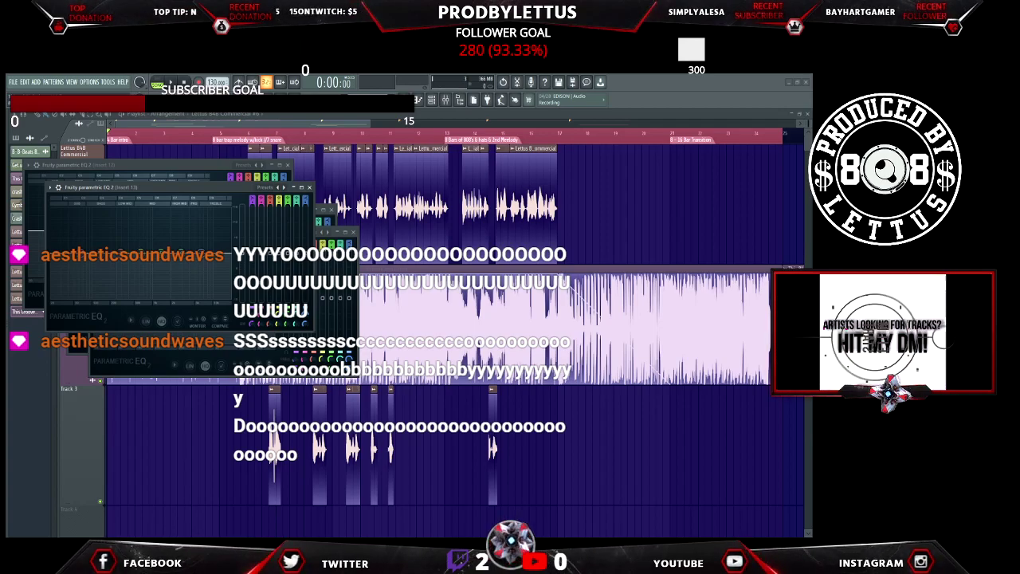
{"action": "key", "text": "space"}
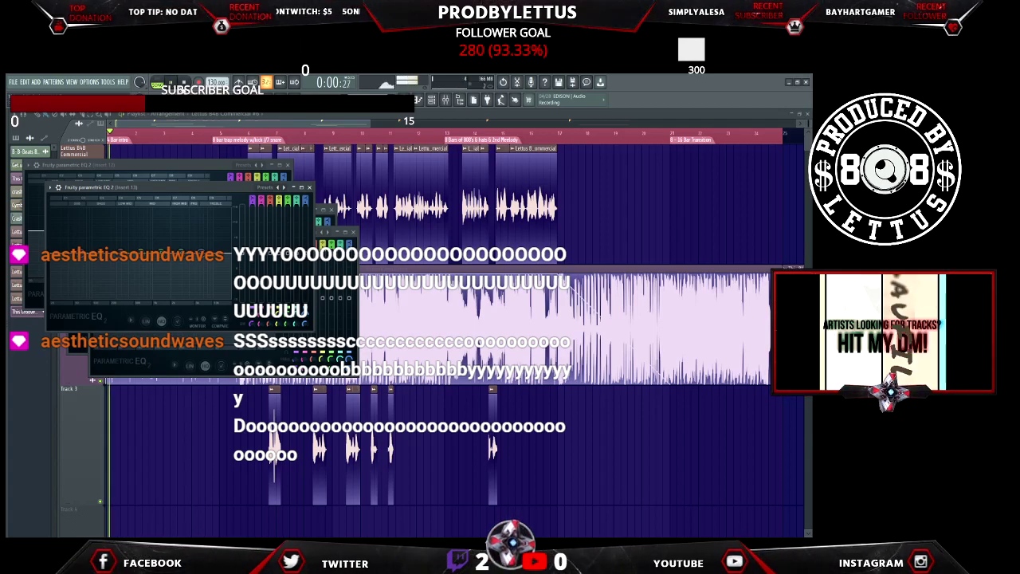
Move the yellow band of the This Groove Right Here track's Parametric EQ 2 lower in frequency and higher in gain during playback, then stop
{"action": "key", "text": "F9"}
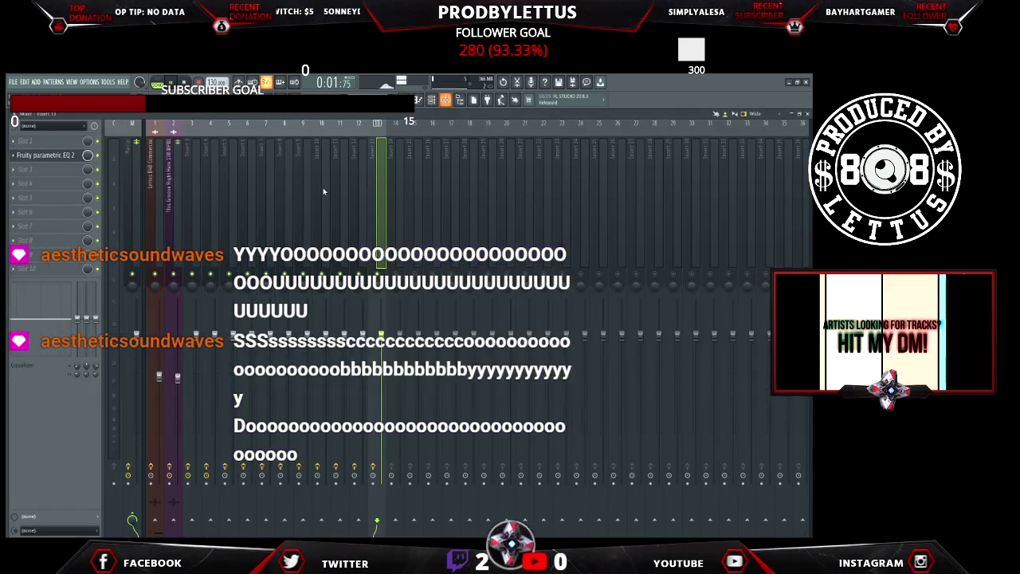
{"action": "left_click", "coordinate": [161, 230]}
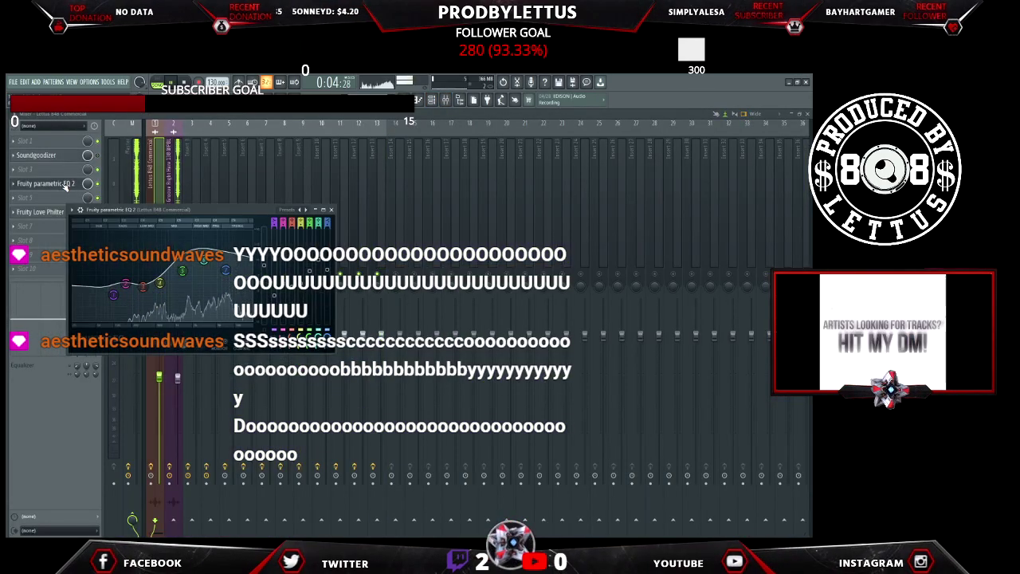
{"action": "left_click", "coordinate": [180, 197]}
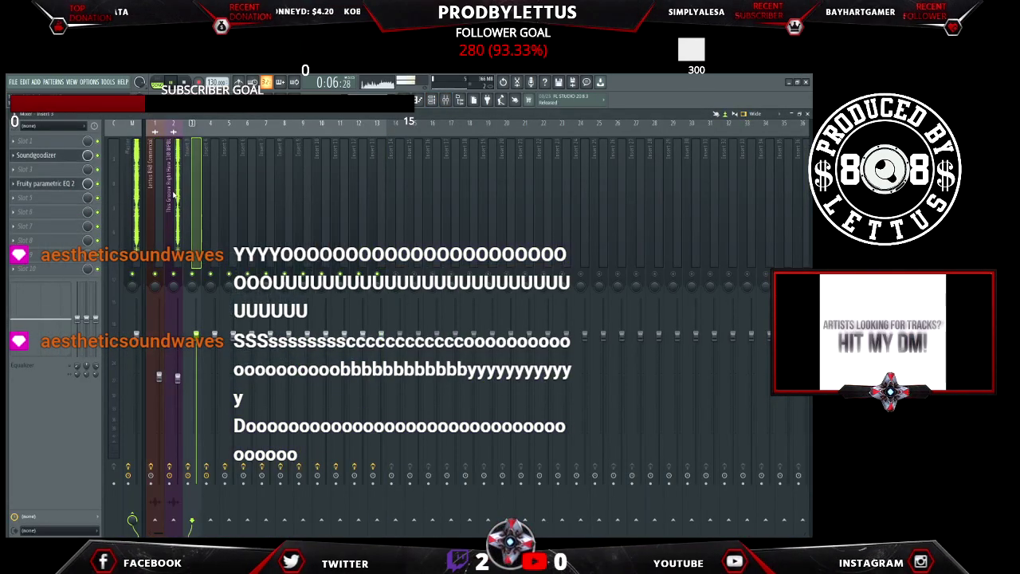
{"action": "left_click", "coordinate": [67, 184]}
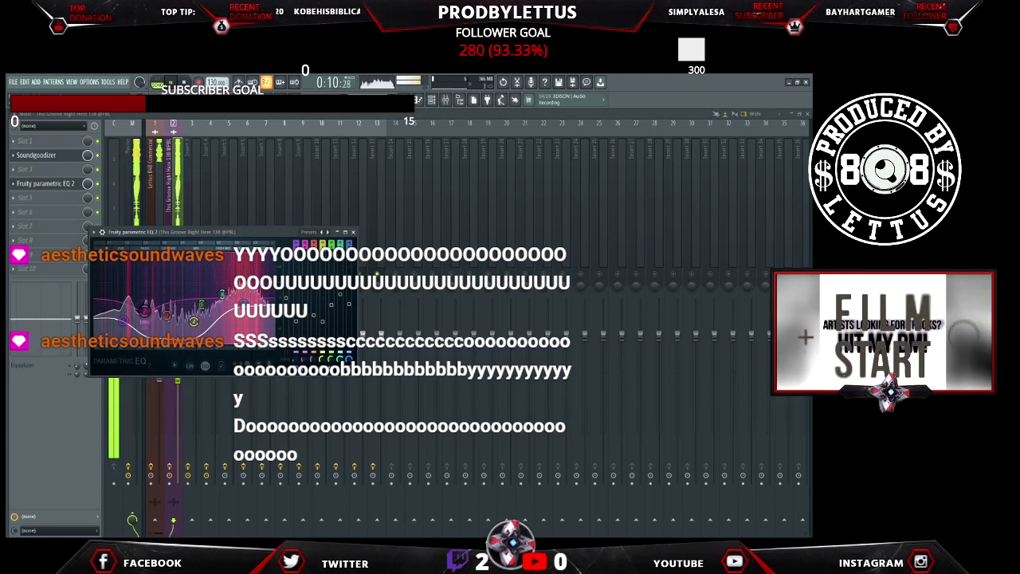
{"action": "left_click_drag", "start_coordinate": [194, 324], "coordinate": [142, 307]}
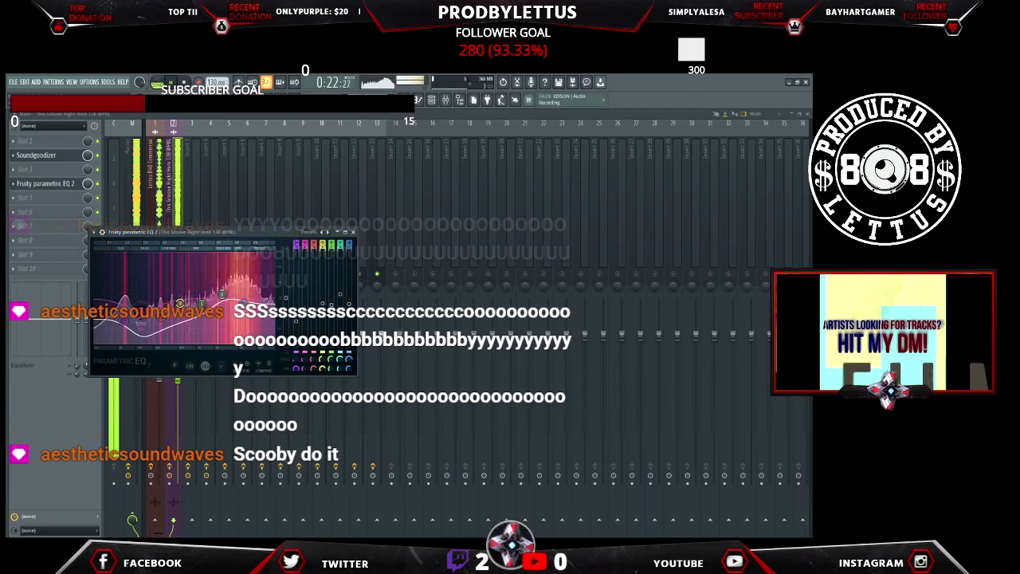
{"action": "left_click_drag", "start_coordinate": [180, 304], "coordinate": [163, 297]}
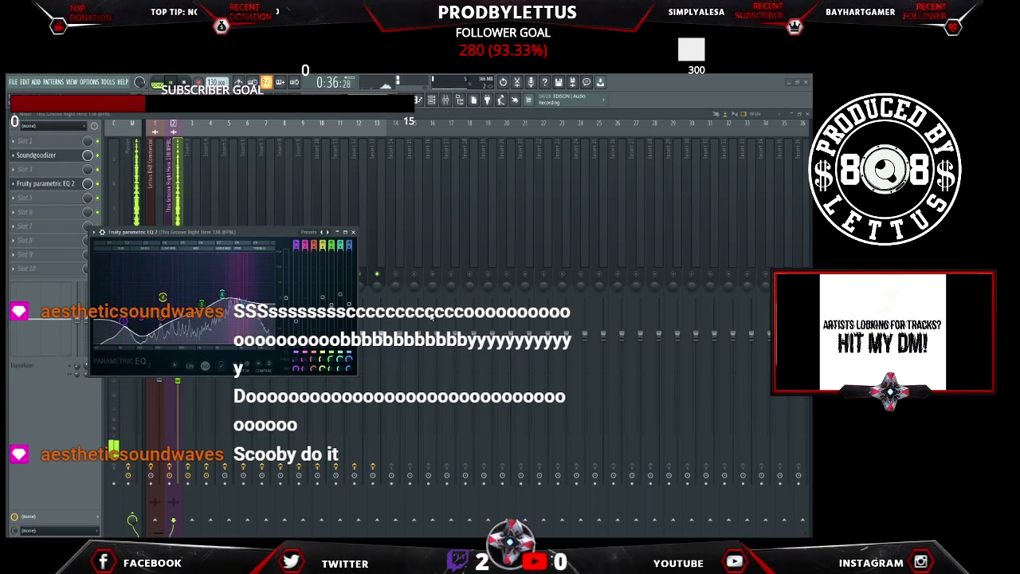
{"action": "key", "text": "space"}
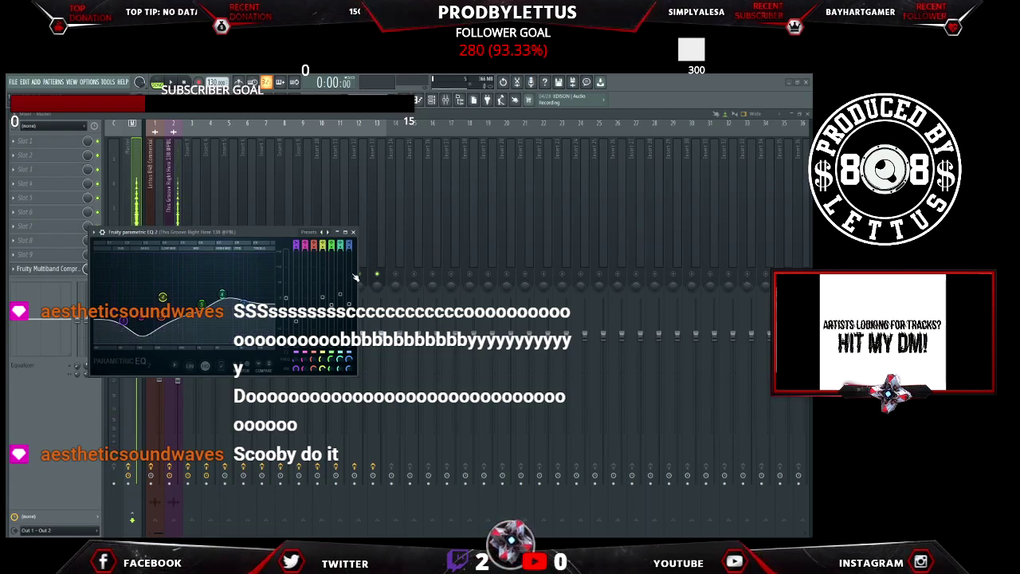
{"action": "key", "text": "Escape"}
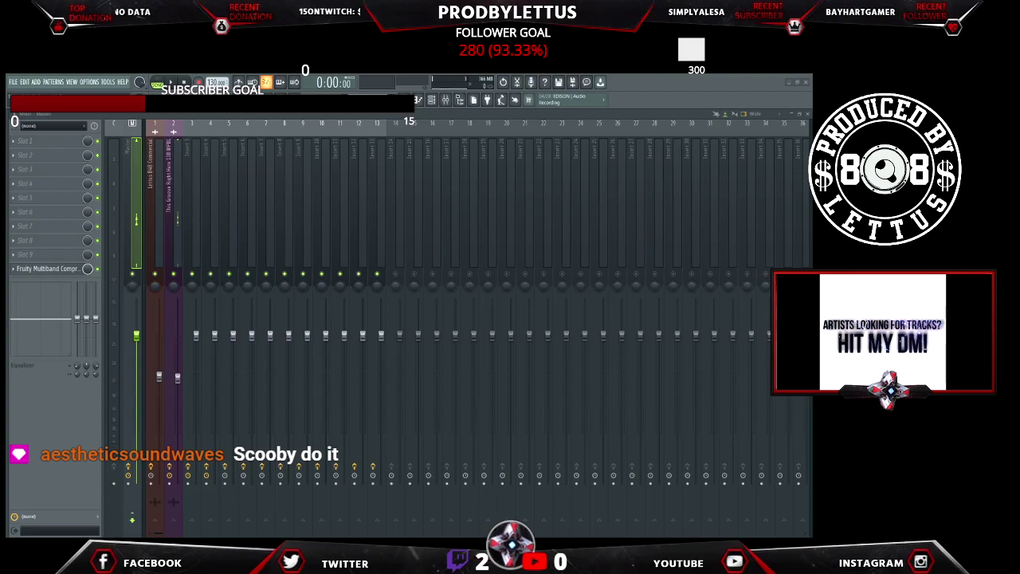
Lower the This Groove Right Here beat fader and raise the vocal fader slightly, fine-tuning both during playback so the vocal sits higher
{"action": "left_click", "coordinate": [381, 199]}
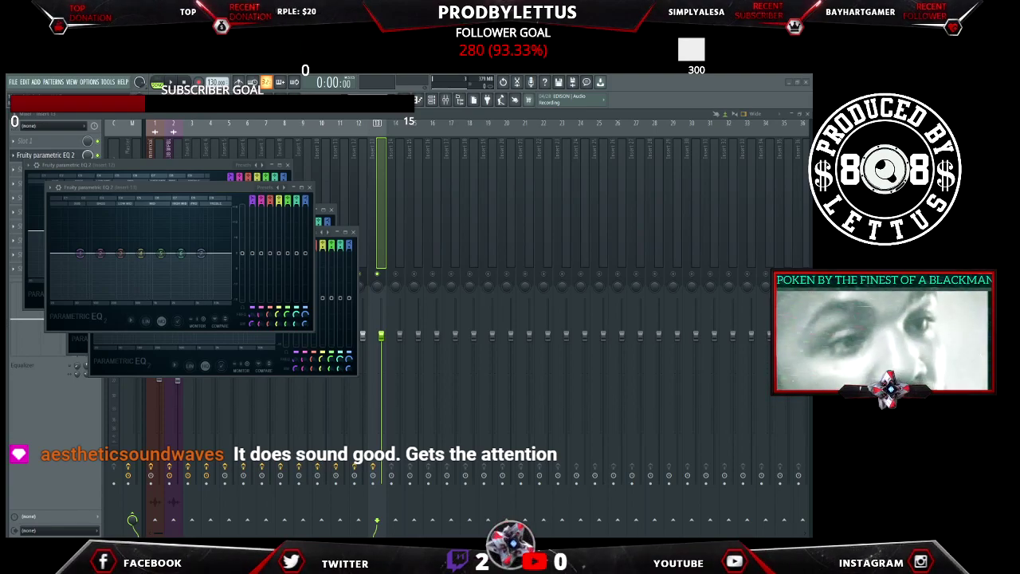
{"action": "key", "text": "F12"}
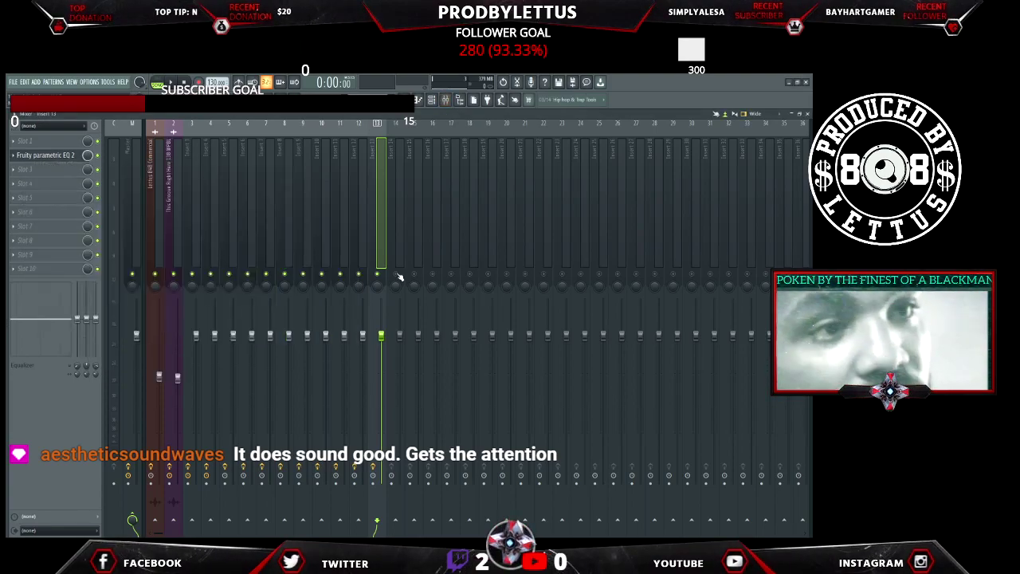
{"action": "left_click_drag", "start_coordinate": [174, 389], "coordinate": [175, 403]}
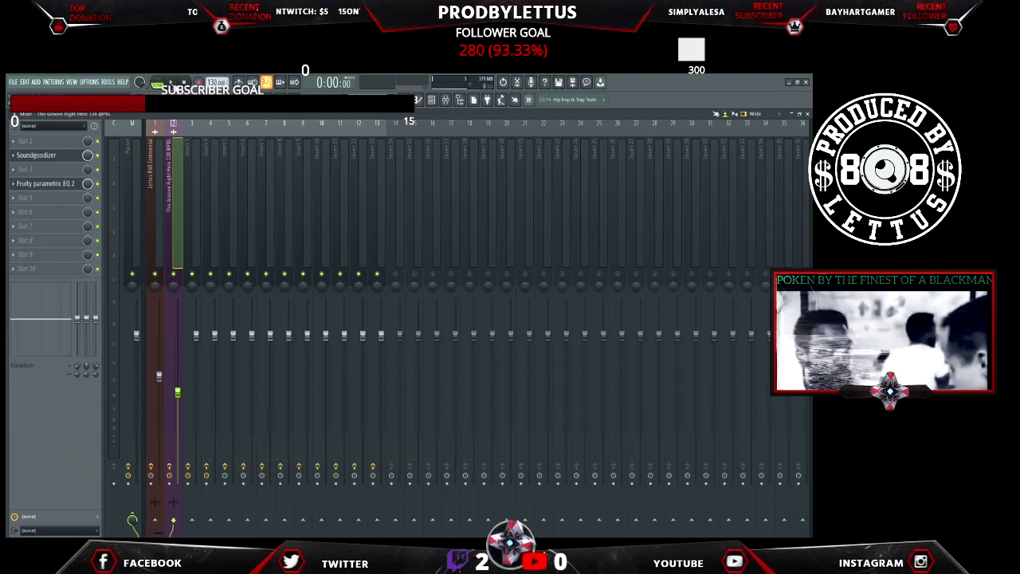
{"action": "key", "text": "space"}
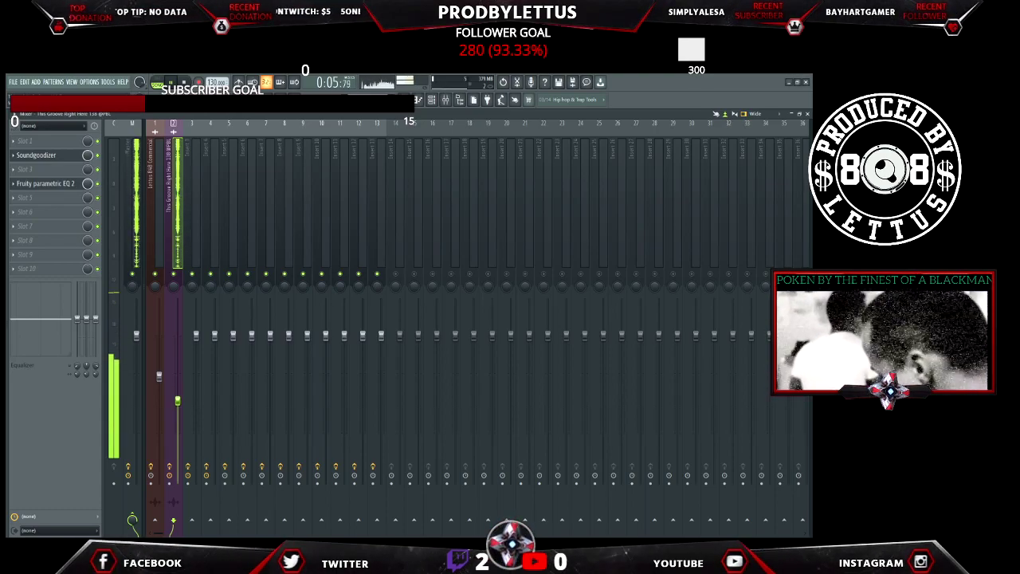
{"action": "left_click_drag", "start_coordinate": [159, 375], "coordinate": [159, 366]}
{"action": "mouse_move", "coordinate": [177, 401]}
{"action": "left_mouse_down"}
{"action": "mouse_move", "coordinate": [159, 369]}
{"action": "mouse_move", "coordinate": [177, 396]}
{"action": "left_mouse_up"}
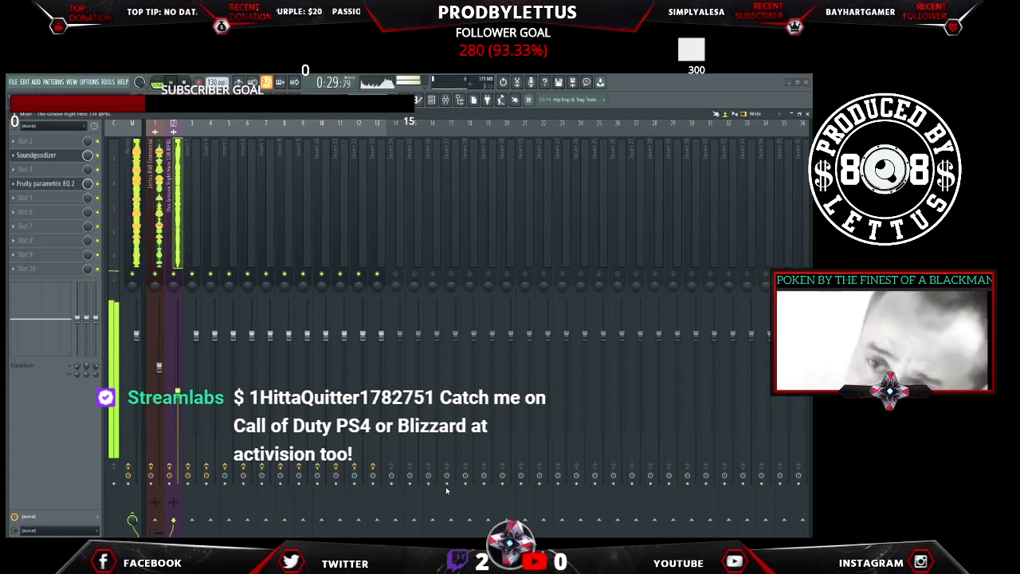
{"action": "key", "text": "space"}
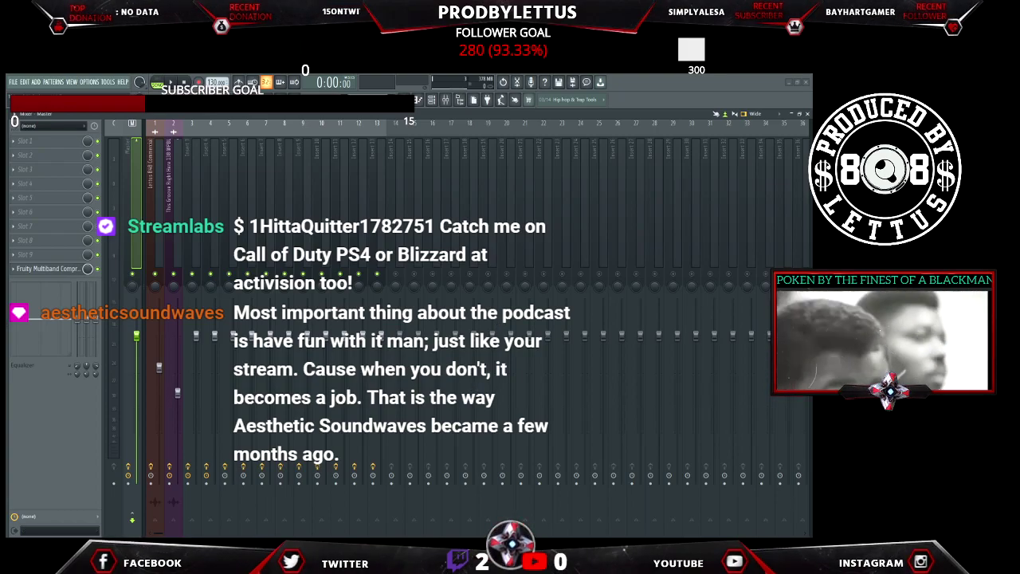
Play the rebalanced mix through, stop playback, and clear the open equalizer windows from the mixer
{"action": "left_click", "coordinate": [381, 199]}
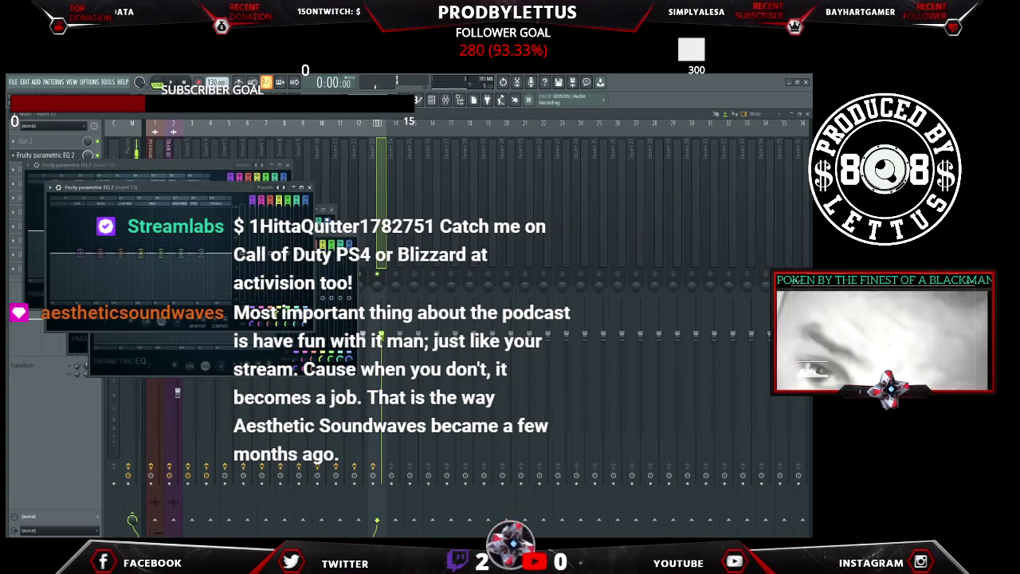
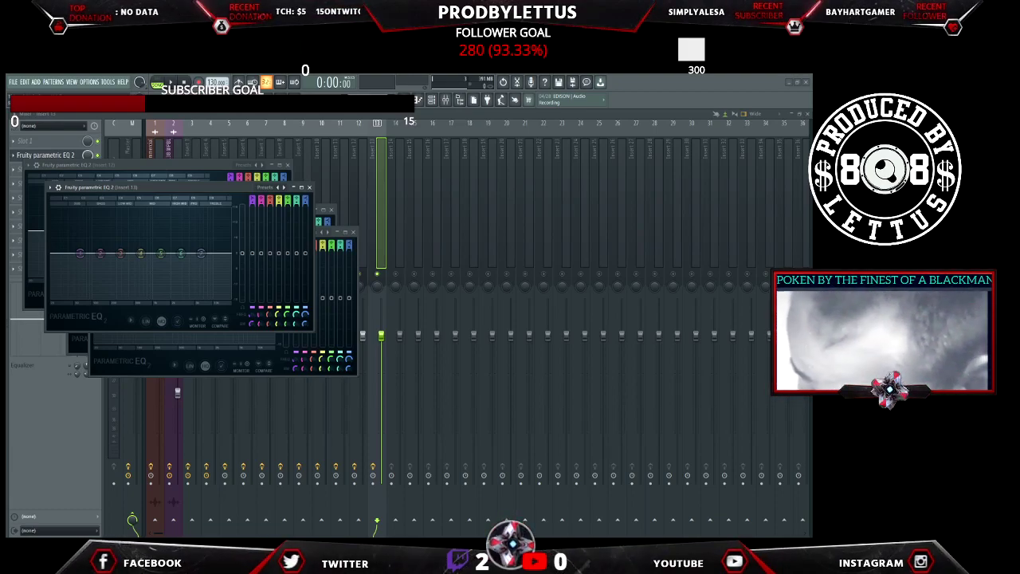
{"action": "key", "text": "space"}
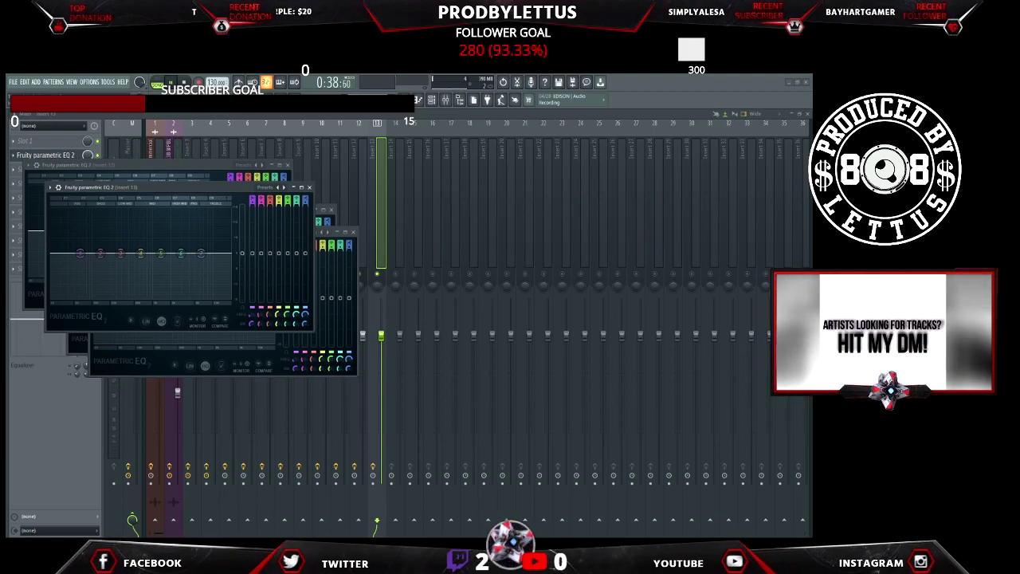
{"action": "left_click", "coordinate": [184, 83]}
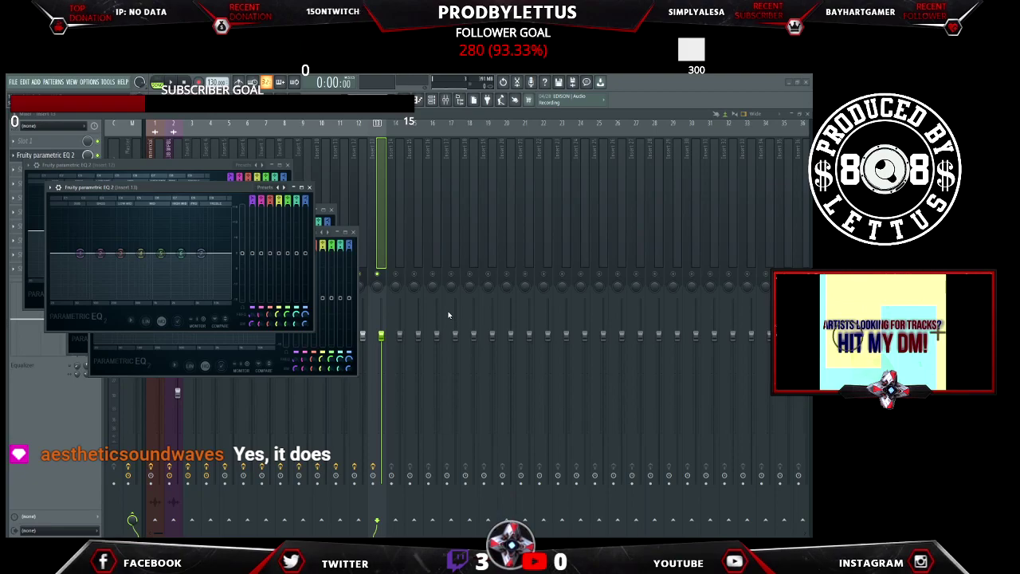
{"action": "key", "text": "Home"}
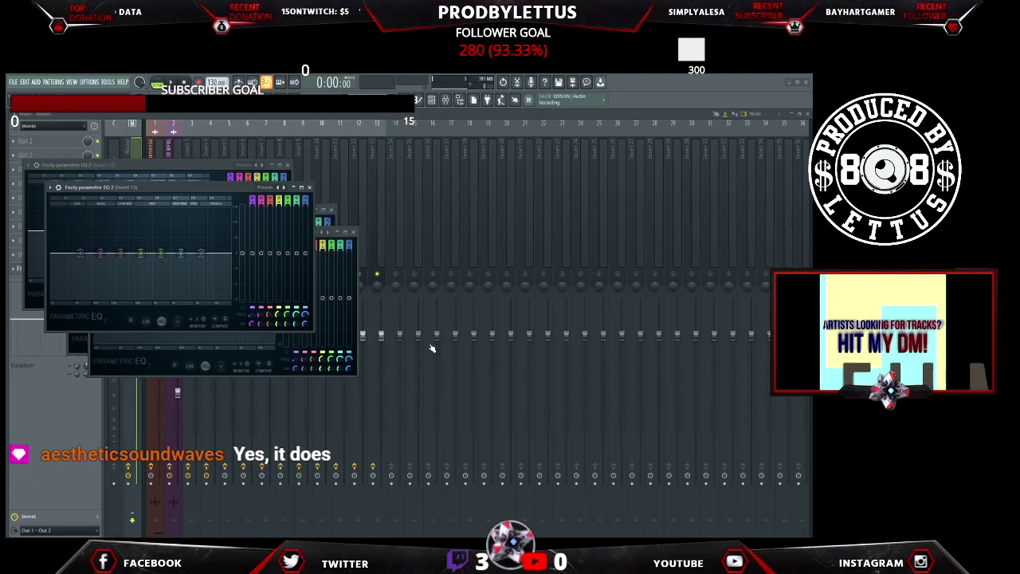
{"action": "left_click", "coordinate": [473, 391]}
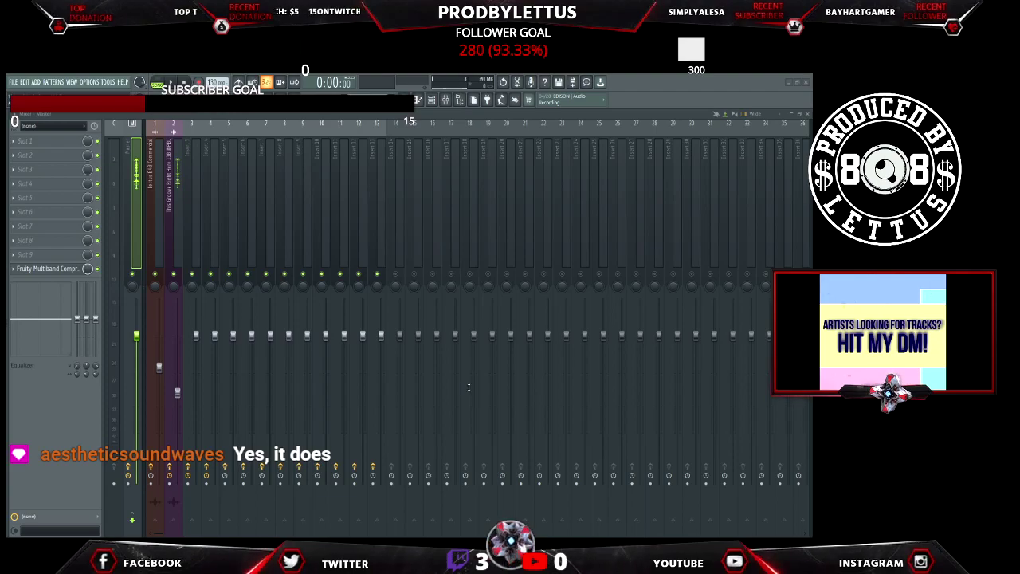
Start a new project, collapse the Lettus Vox and Vox folders in the sample browser, and close the leftover equalizer windows
{"action": "left_click", "coordinate": [381, 200]}
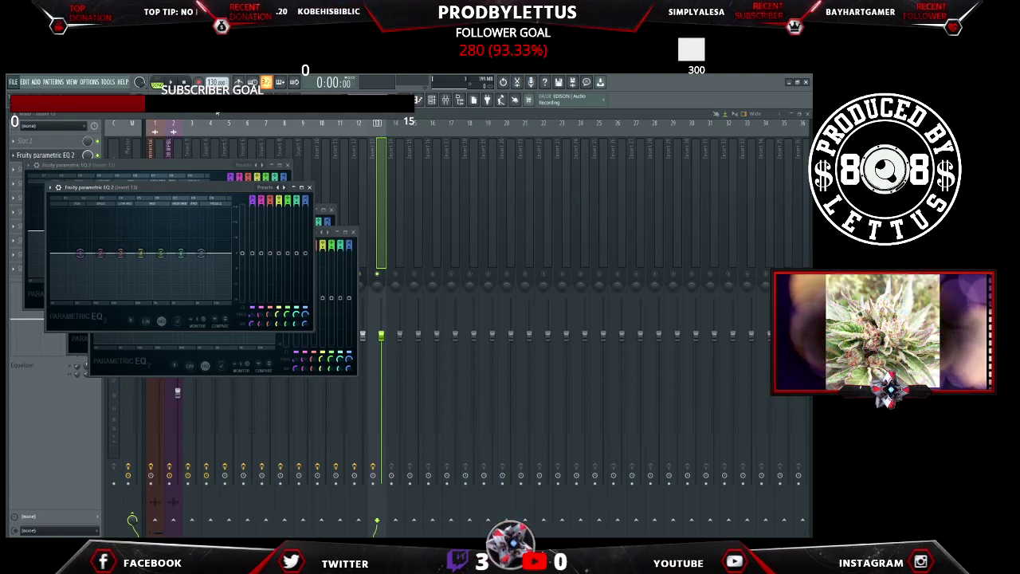
{"action": "key", "text": "Escape"}
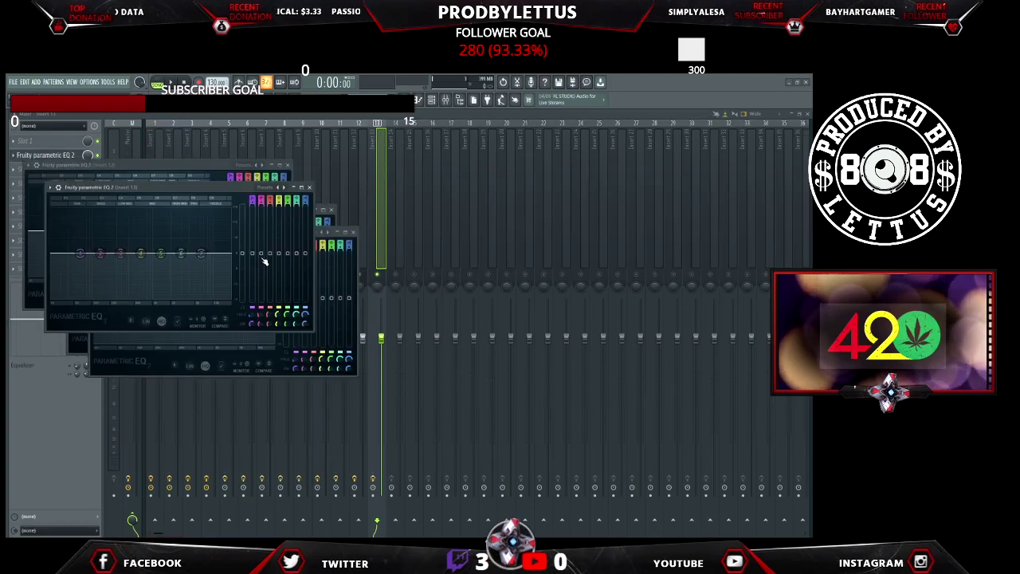
{"action": "key", "text": "alt+F8"}
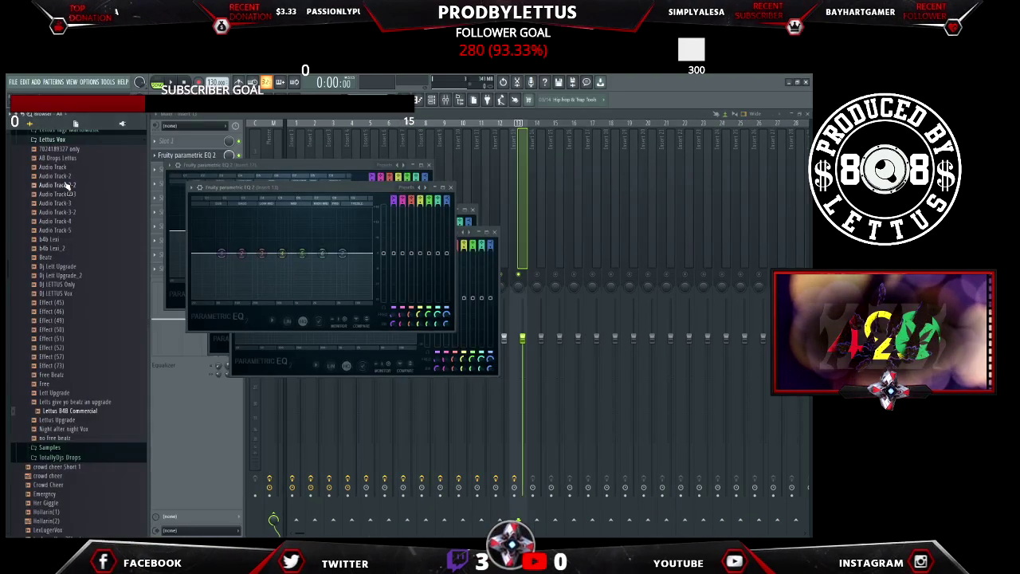
{"action": "left_click", "coordinate": [49, 140]}
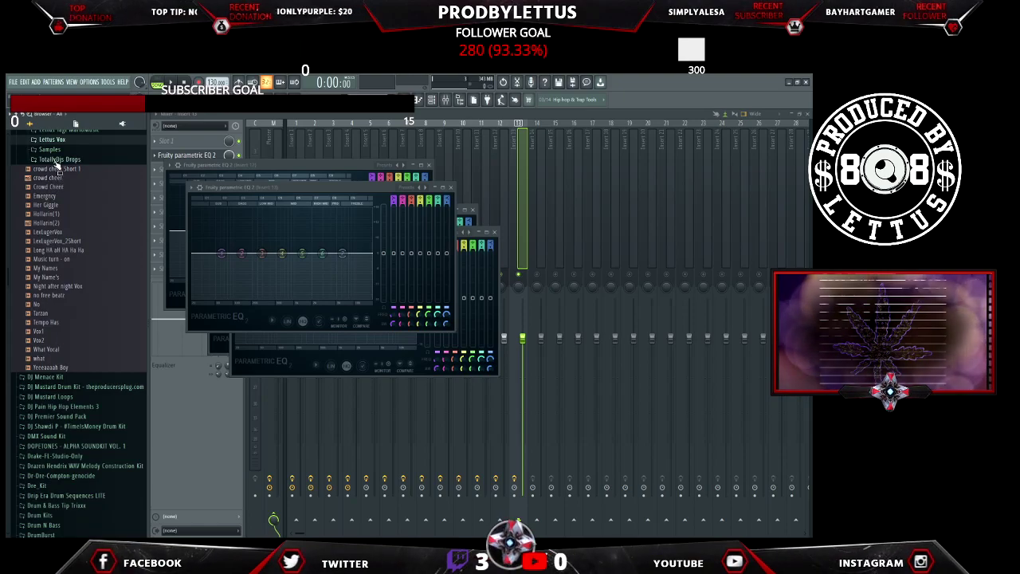
{"action": "left_click", "coordinate": [56, 168]}
{"action": "scroll", "coordinate": [49, 223], "scroll_direction": "up", "scroll_amount": 4}
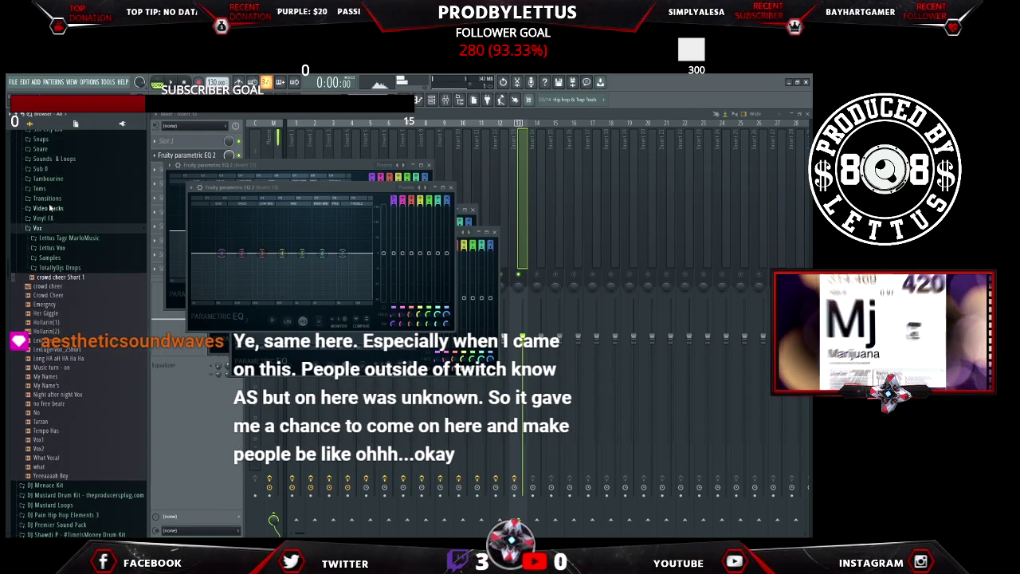
{"action": "left_click", "coordinate": [40, 228]}
{"action": "key", "text": "alt+F8"}
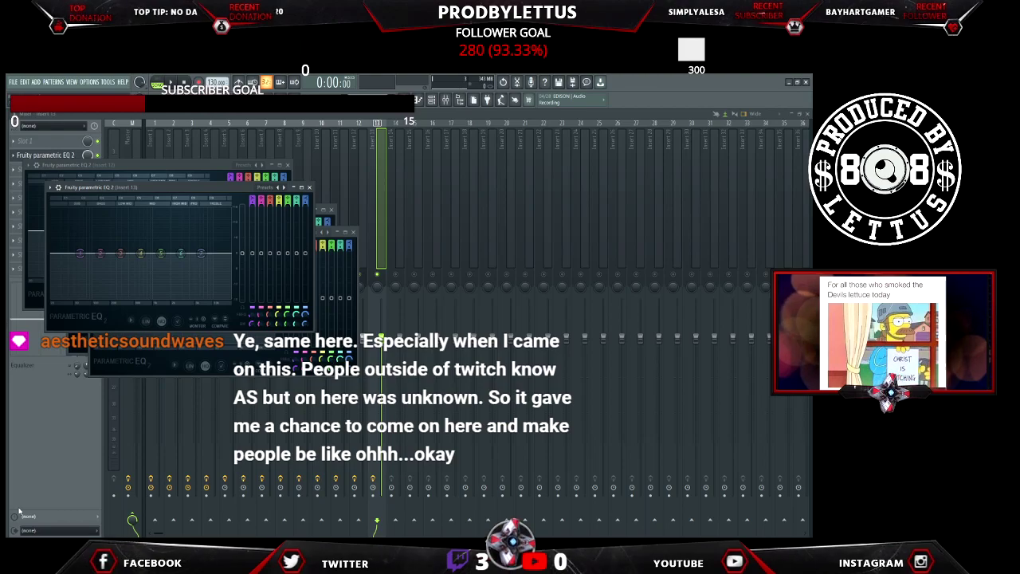
{"action": "key", "text": "F12"}
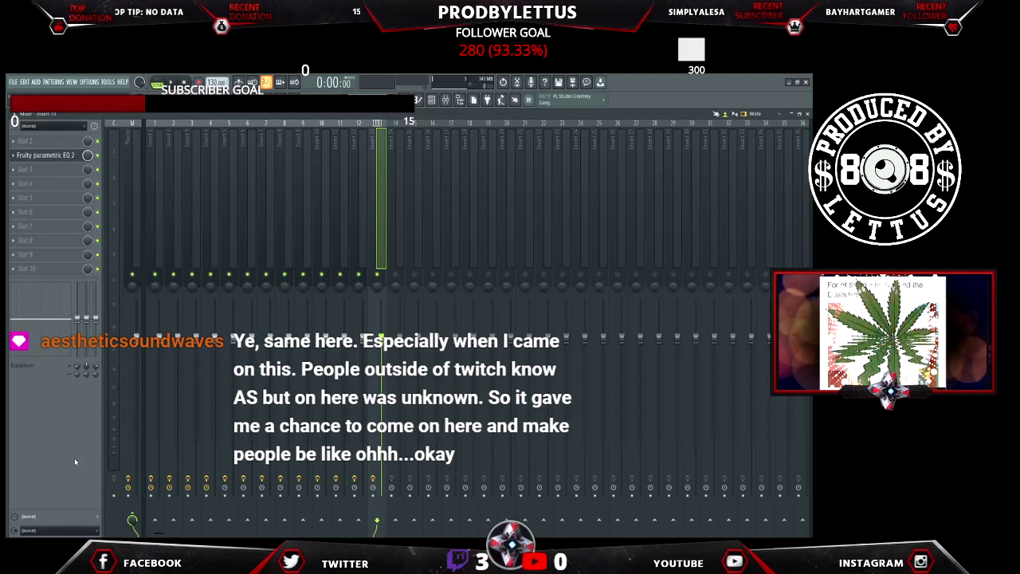
Collapse the DJ LETTUS Pack folder in the sample browser and expand the Looperman folder
{"action": "key", "text": "alt+F8"}
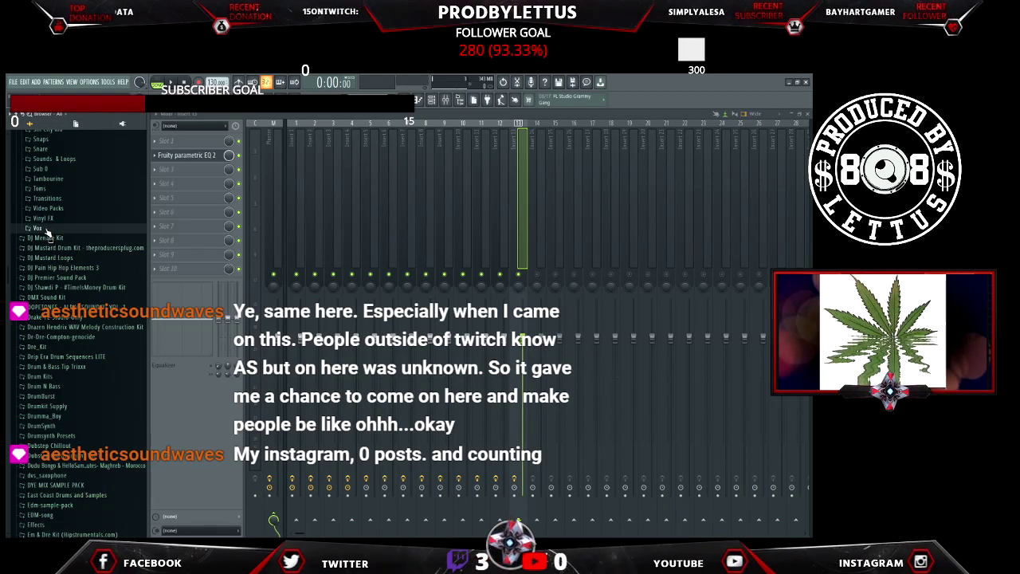
{"action": "scroll", "coordinate": [47, 231], "scroll_direction": "up", "scroll_amount": 9}
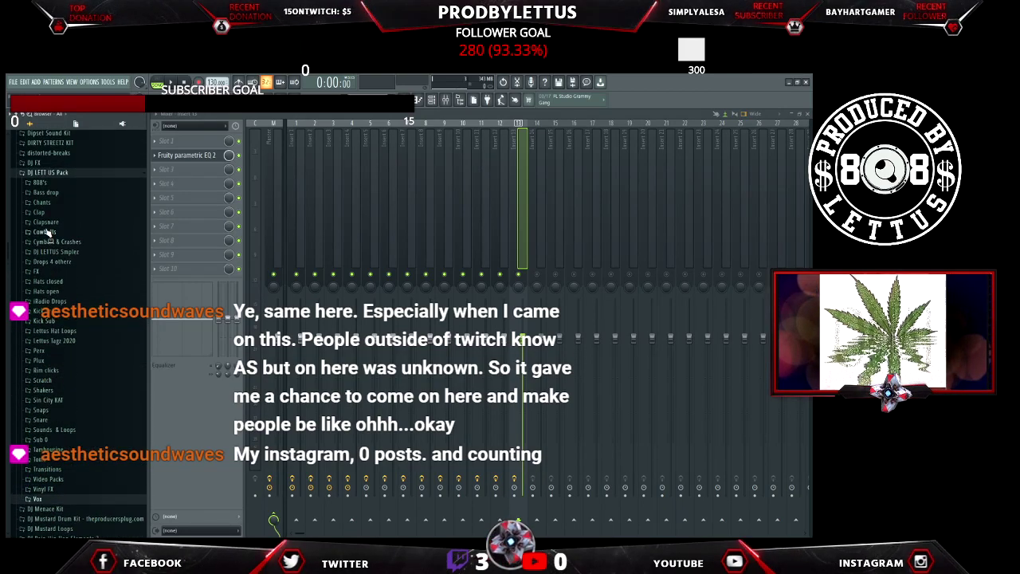
{"action": "left_click", "coordinate": [46, 173]}
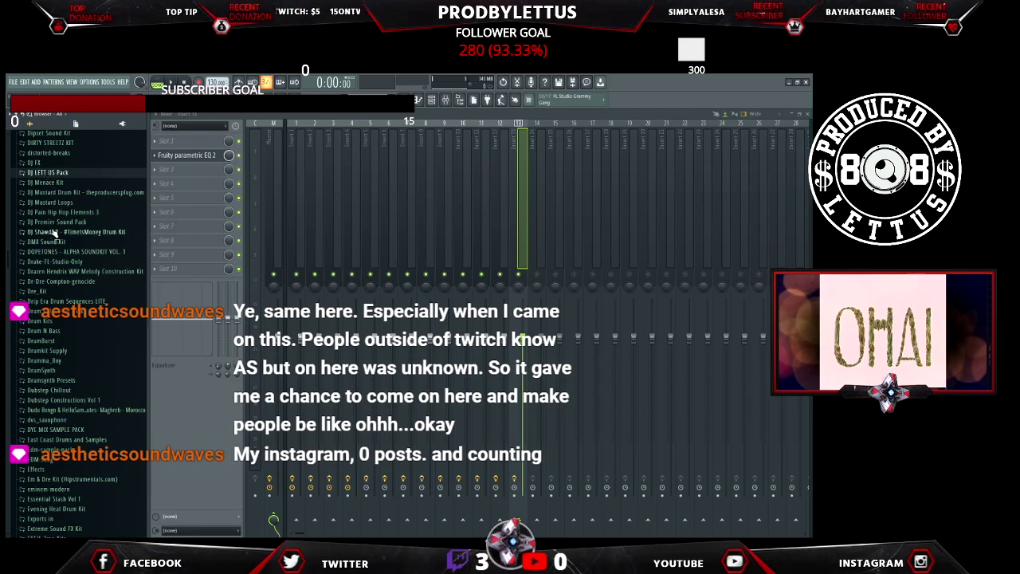
{"action": "scroll", "coordinate": [58, 295], "scroll_direction": "down", "scroll_amount": 15}
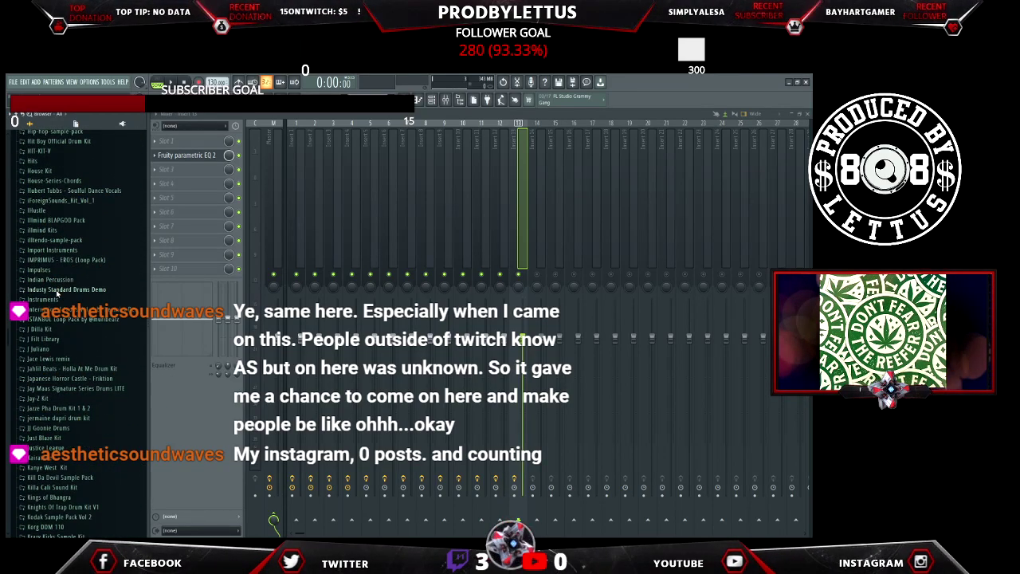
{"action": "scroll", "coordinate": [57, 292], "scroll_direction": "down", "scroll_amount": 10}
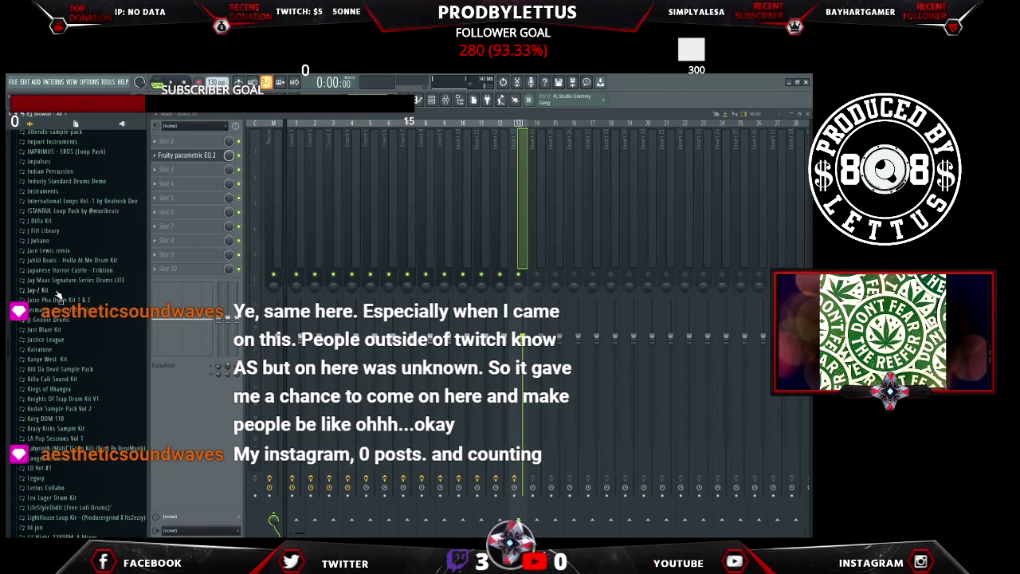
{"action": "scroll", "coordinate": [57, 294], "scroll_direction": "down", "scroll_amount": 20}
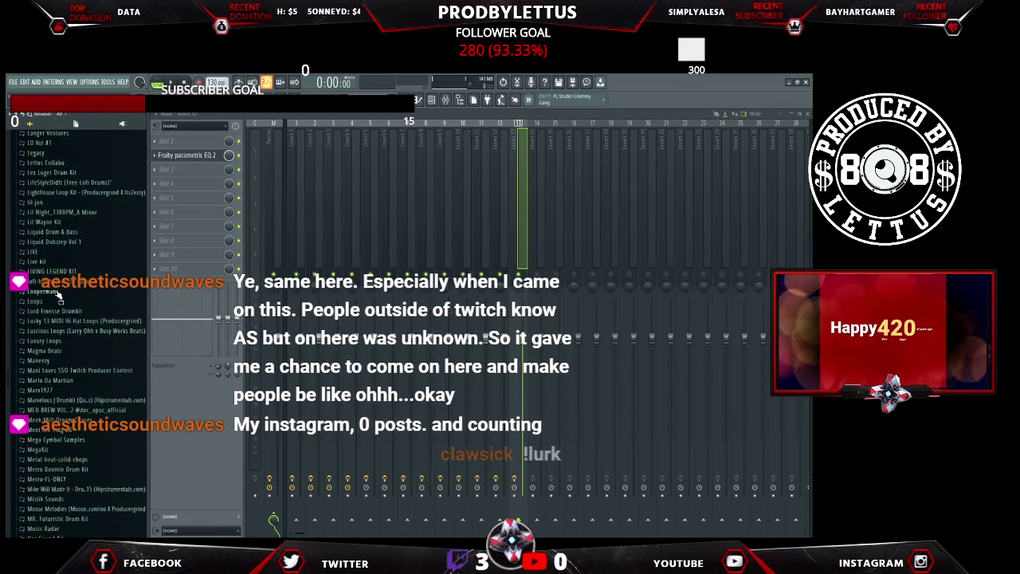
{"action": "left_click", "coordinate": [58, 294]}
Find the LM 335 subfolder near the end of the Looperman folder and open it to show its loops
{"action": "scroll", "coordinate": [62, 290], "scroll_direction": "down", "scroll_amount": 20}
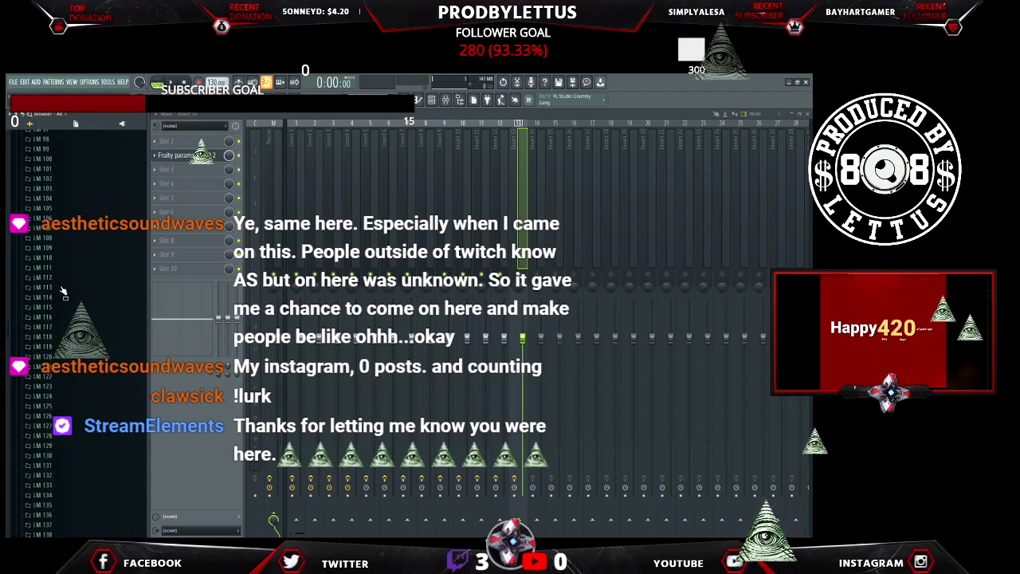
{"action": "scroll", "coordinate": [62, 289], "scroll_direction": "down", "scroll_amount": 15}
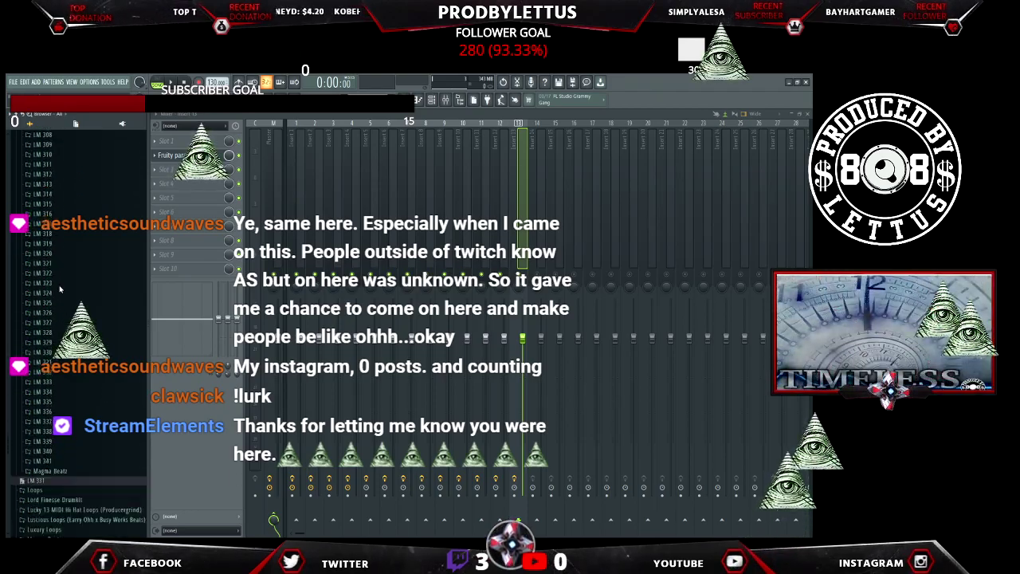
{"action": "scroll", "coordinate": [60, 291], "scroll_direction": "up", "scroll_amount": 10}
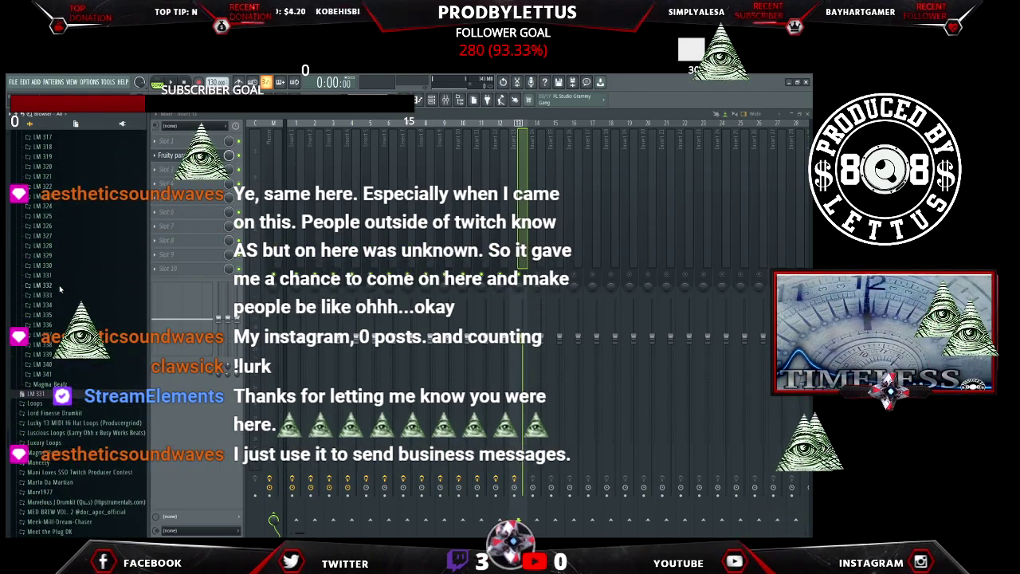
{"action": "left_click", "coordinate": [50, 325]}
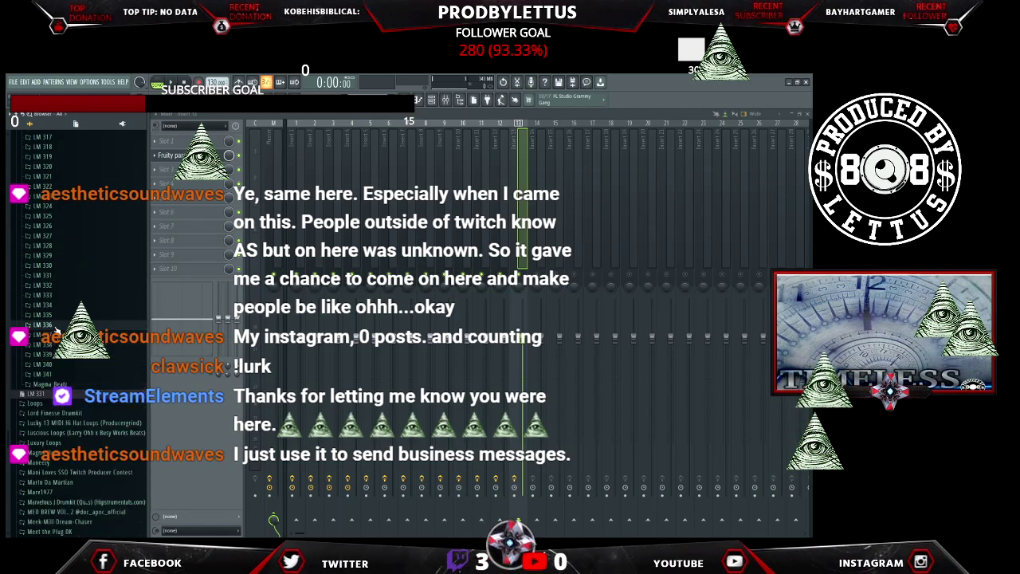
{"action": "left_click", "coordinate": [46, 315]}
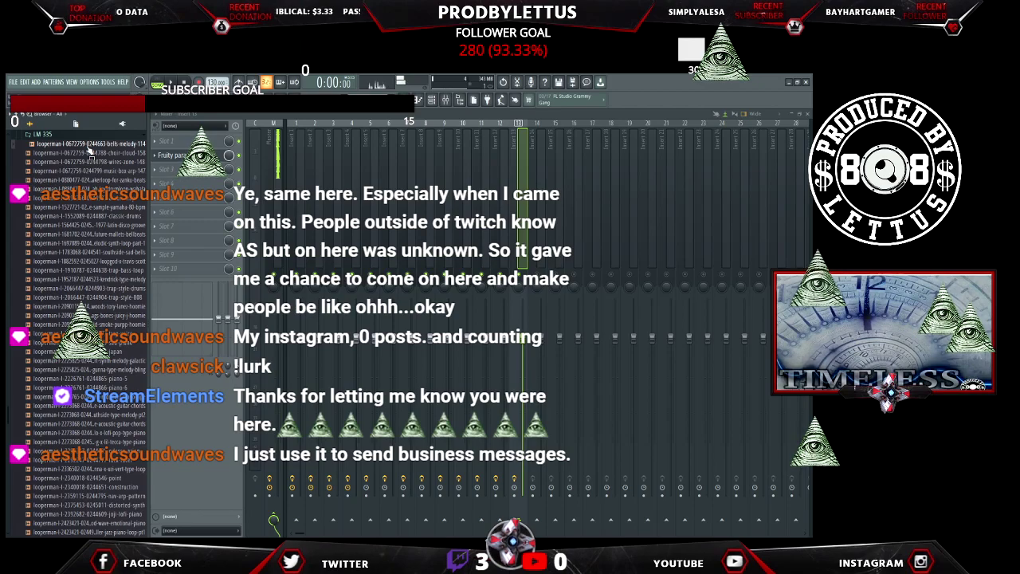
Audition loops in LM 335 and place the classic-drums loop at the start of the first Playlist track
{"action": "left_click", "coordinate": [90, 161]}
{"action": "key", "text": "Down"}
{"action": "key", "text": "Down"}
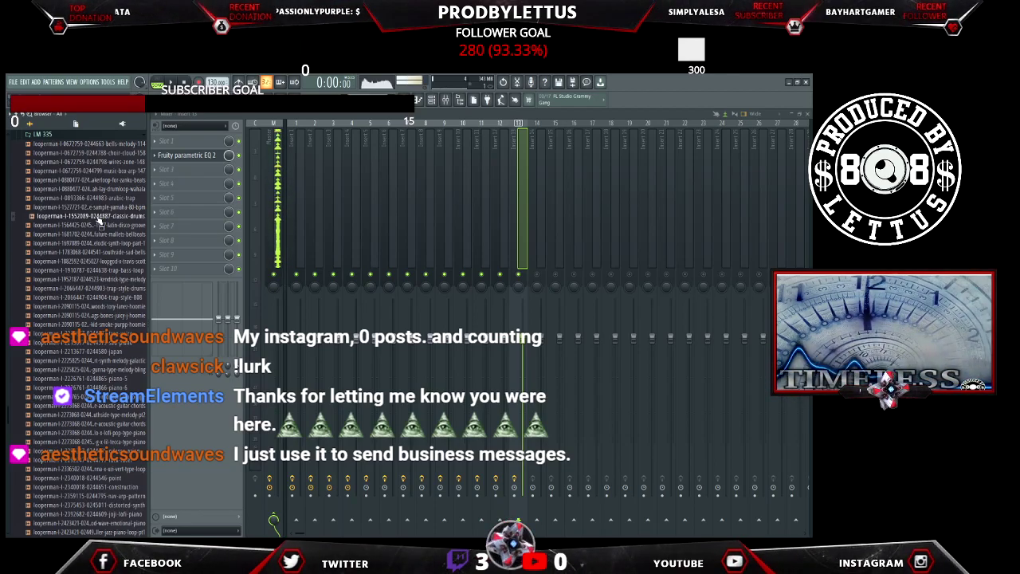
{"action": "left_click", "coordinate": [460, 100]}
{"action": "left_click", "coordinate": [431, 100]}
{"action": "left_click", "coordinate": [418, 100]}
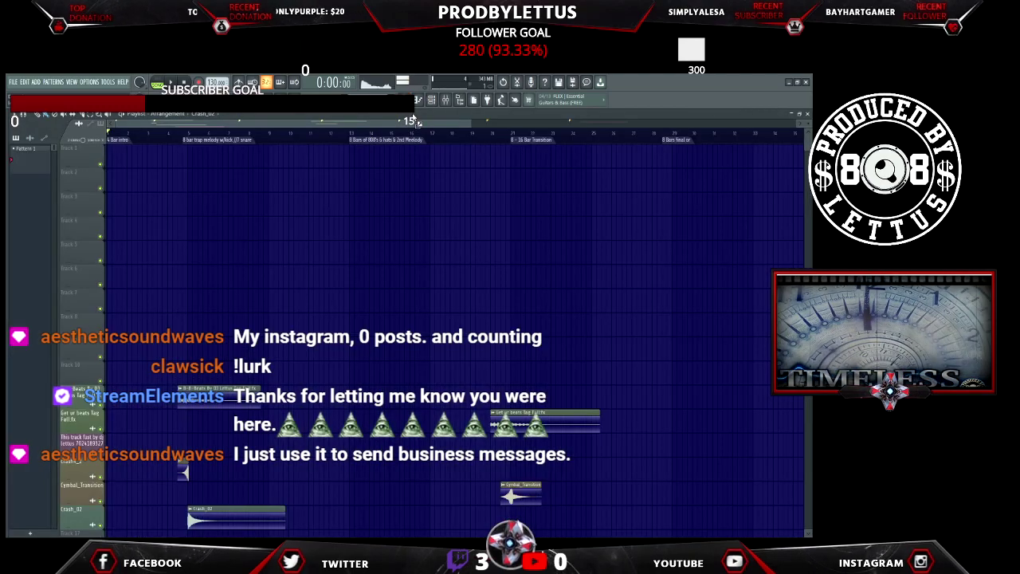
{"action": "left_click_drag", "start_coordinate": [80, 157], "coordinate": [95, 161]}
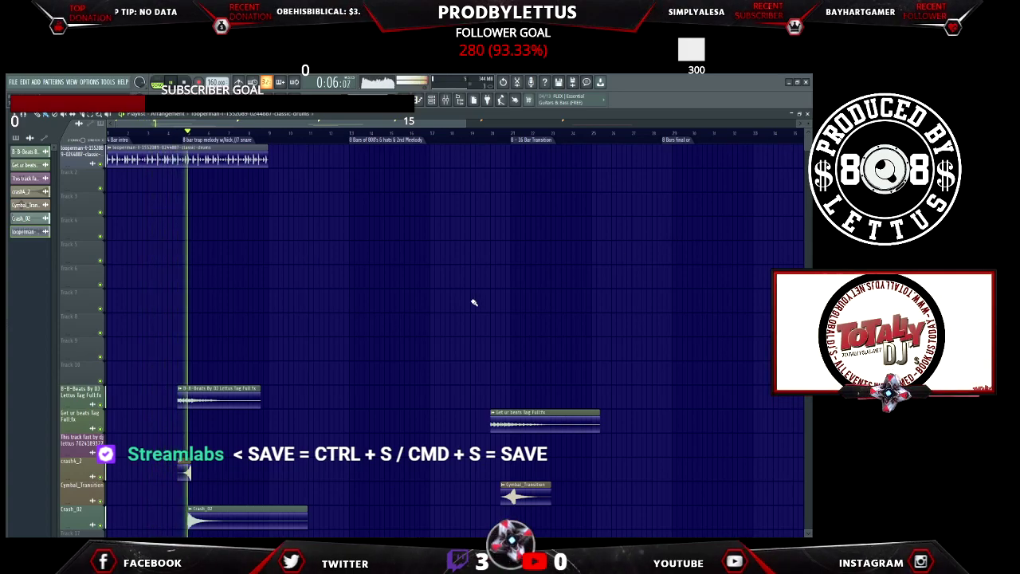
Solo the classic-drums track and extend its loop to 16 bars, with the playback selection covering both clips
{"action": "right_click", "coordinate": [100, 166]}
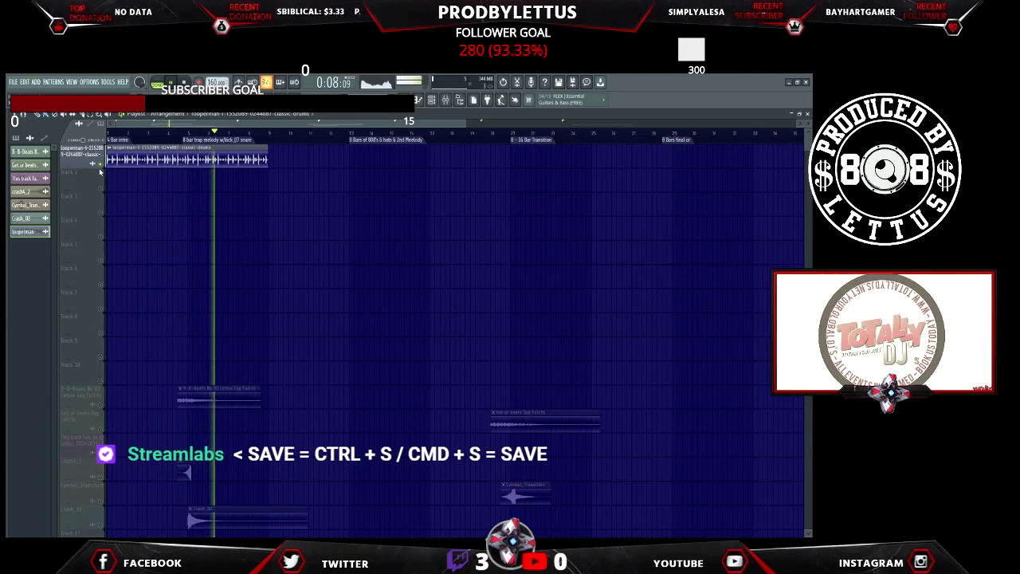
{"action": "double_click", "coordinate": [271, 137]}
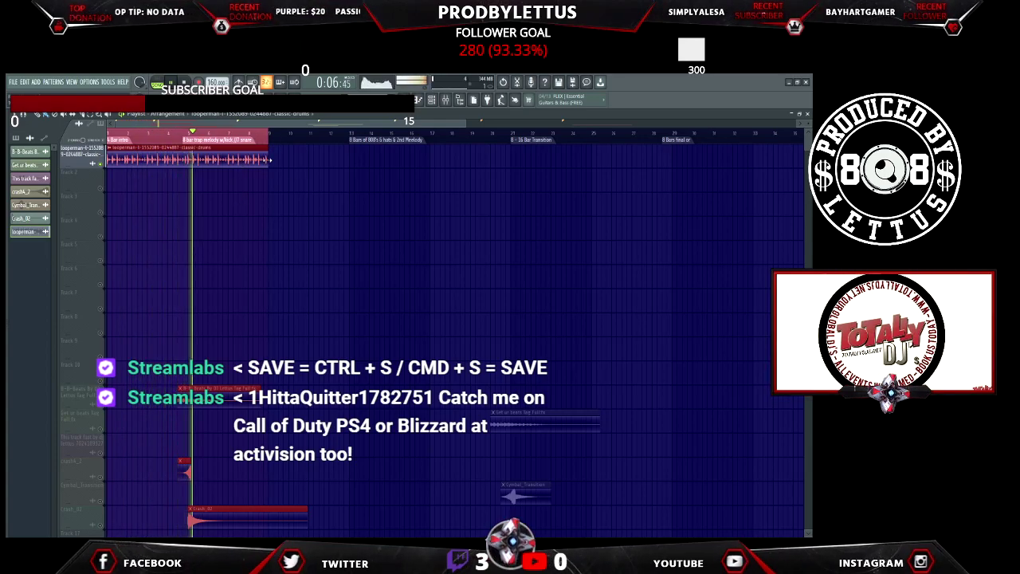
{"action": "left_click", "coordinate": [273, 147]}
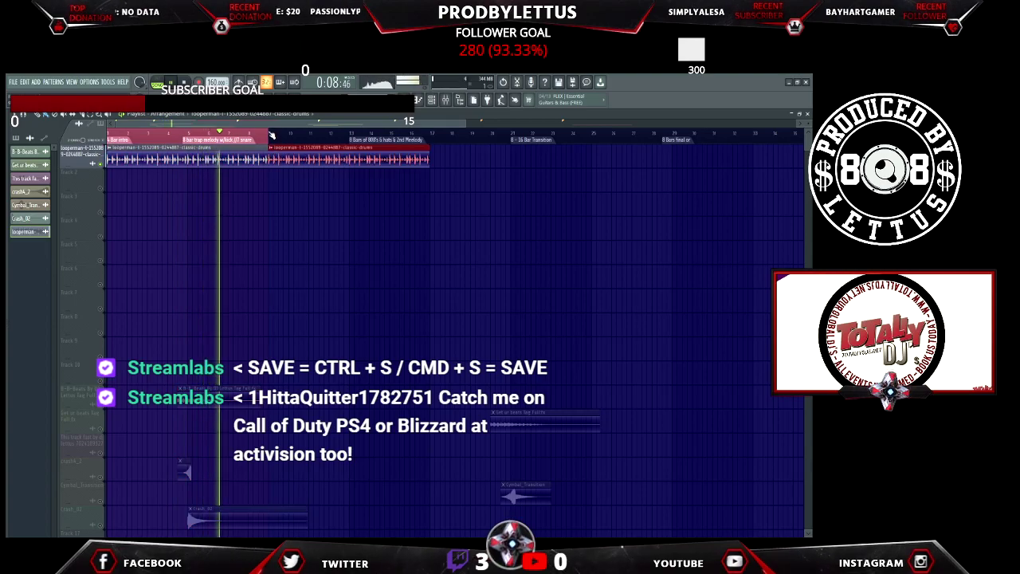
{"action": "left_click_drag", "start_coordinate": [273, 148], "coordinate": [422, 140]}
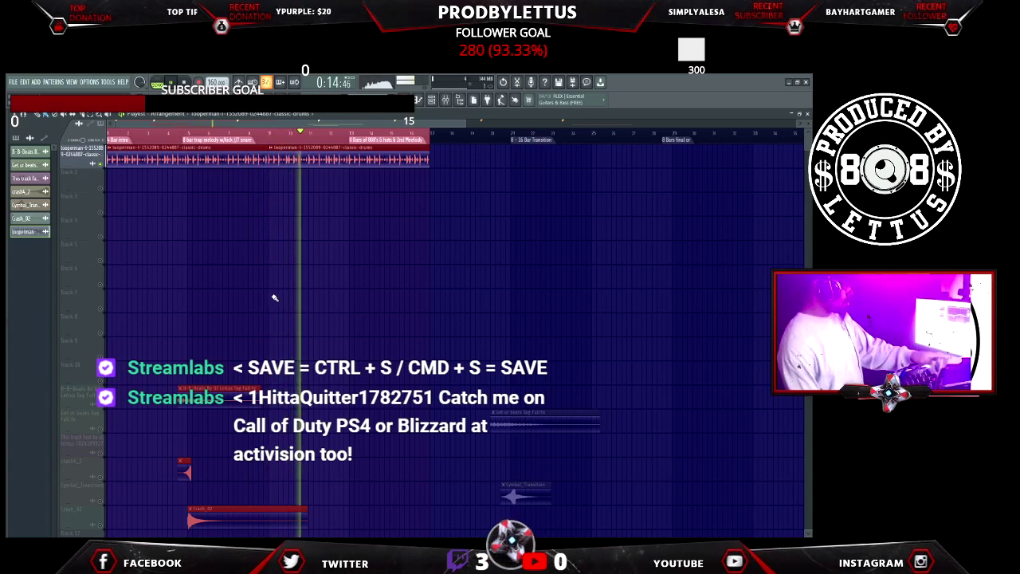
Audition the LM 335 melody loops against the drums and place the piano-5 loop at the start of Track 2
{"action": "key", "text": "alt+F8"}
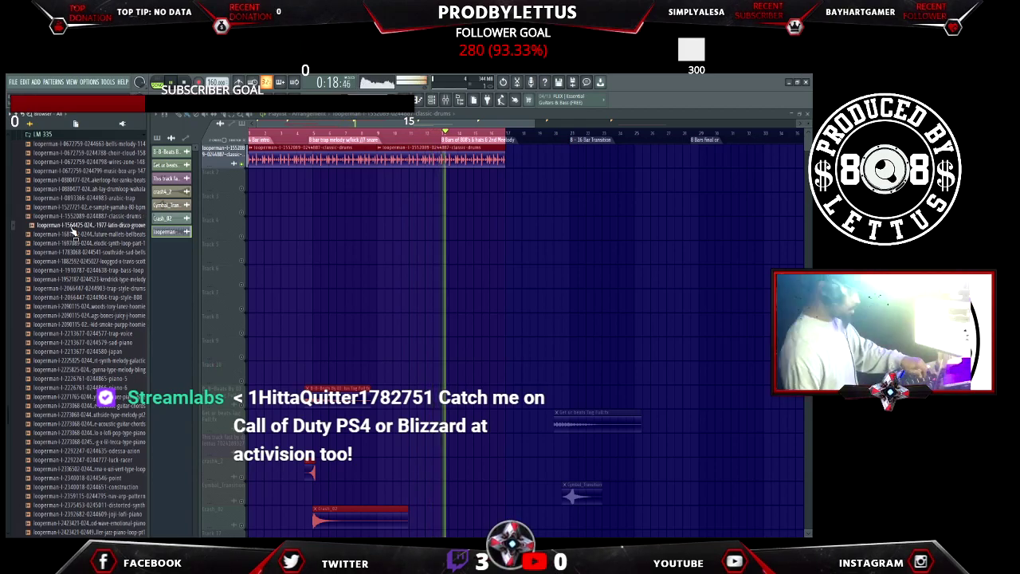
{"action": "left_click", "coordinate": [76, 235]}
{"action": "left_click", "coordinate": [77, 244]}
{"action": "left_click", "coordinate": [78, 251]}
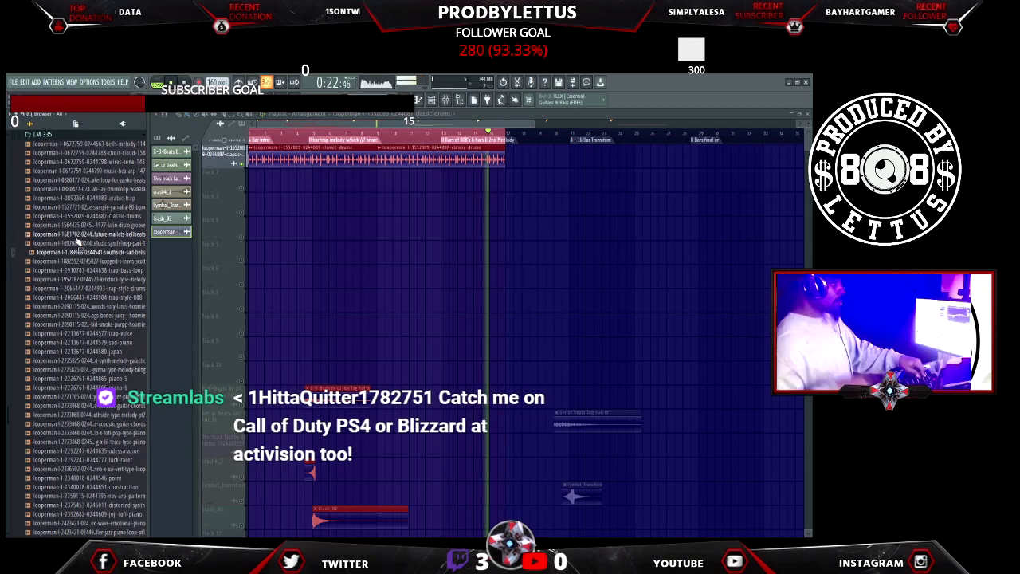
{"action": "key", "text": "Down"}
{"action": "key", "text": "Down"}
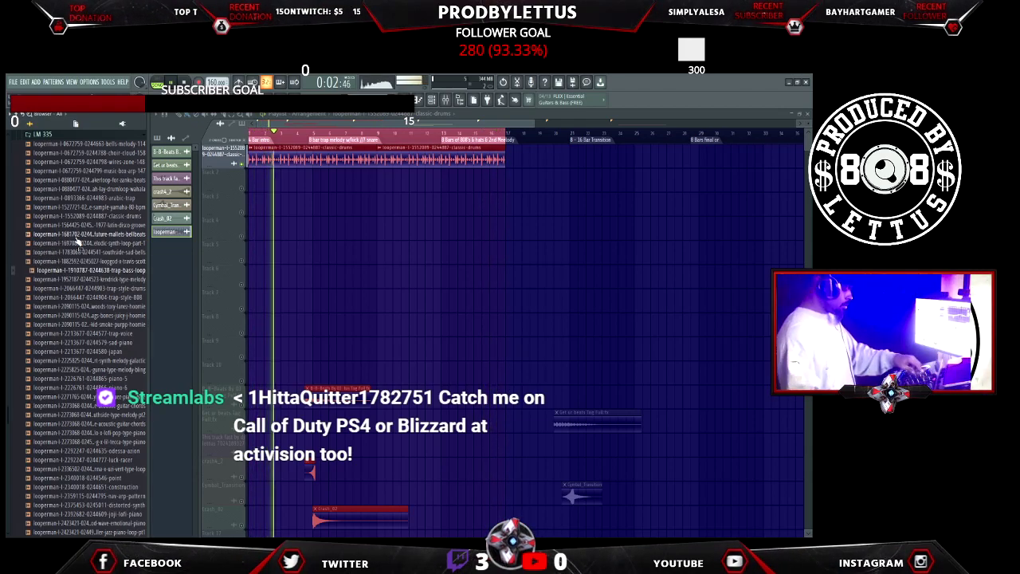
{"action": "key", "text": "Down"}
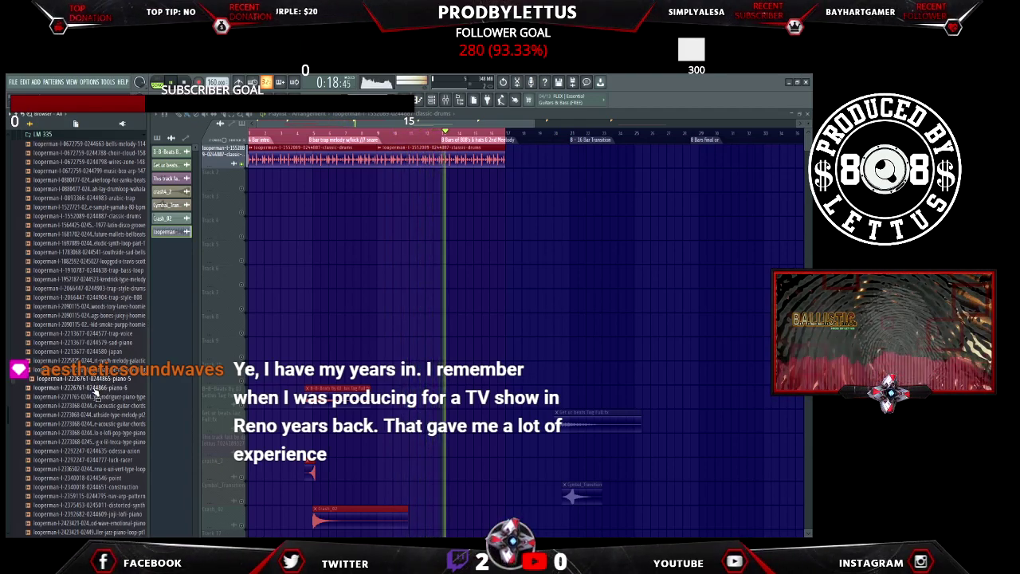
{"action": "left_click_drag", "start_coordinate": [183, 340], "coordinate": [104, 188]}
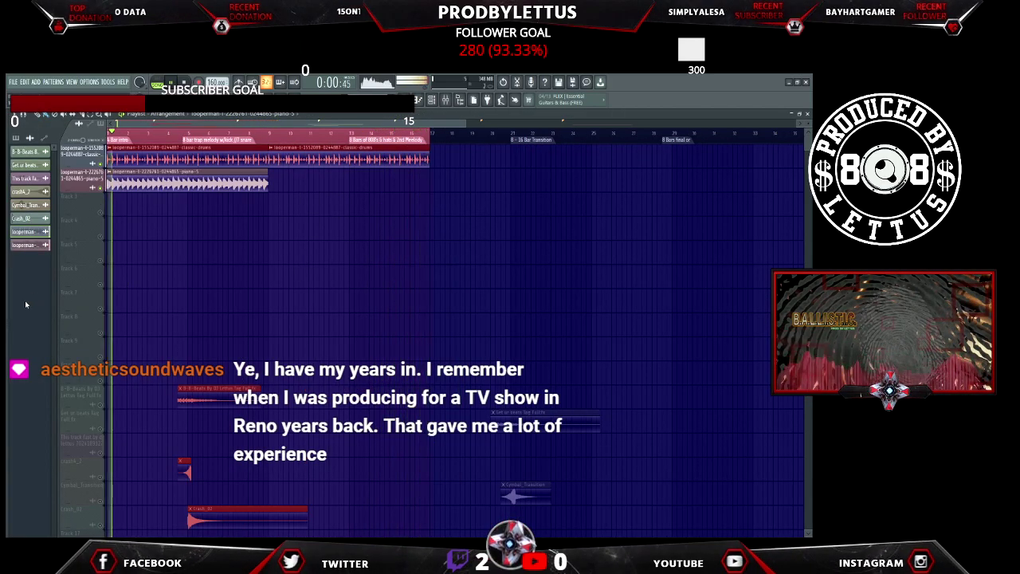
Place the piano-6 loop at bar 9 on Track 3, move the Crash_02 clip to bar 9, and unmute both tracks
{"action": "mouse_move", "coordinate": [25, 304]}
{"action": "left_click_drag", "start_coordinate": [112, 395], "coordinate": [305, 212]}
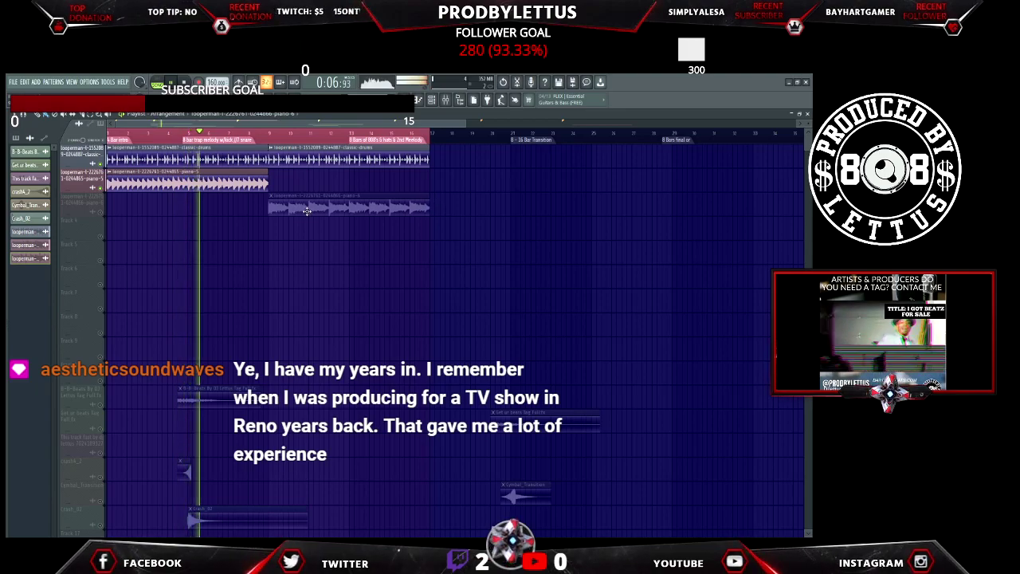
{"action": "left_click", "coordinate": [101, 212]}
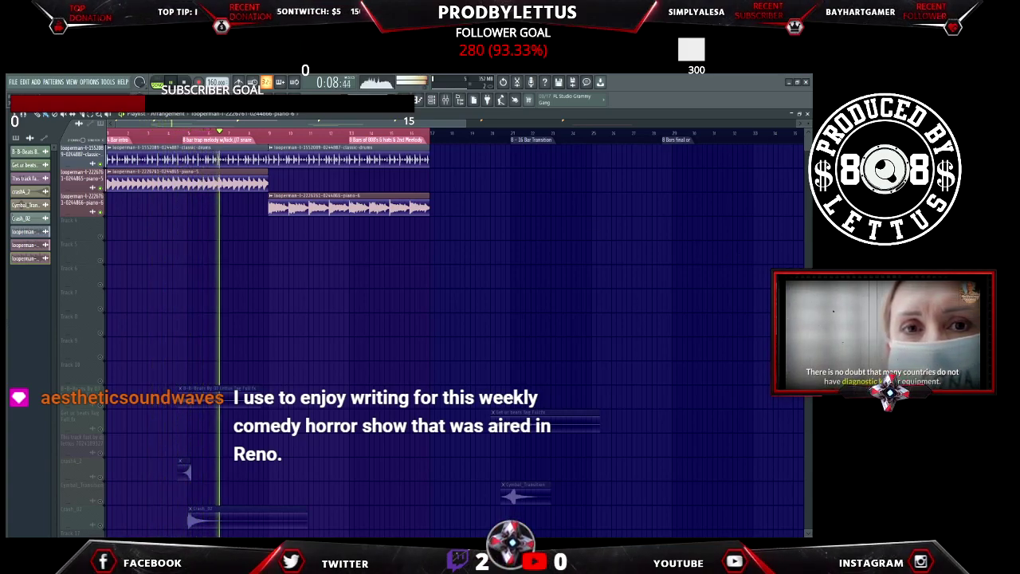
{"action": "left_click_drag", "start_coordinate": [202, 520], "coordinate": [288, 520]}
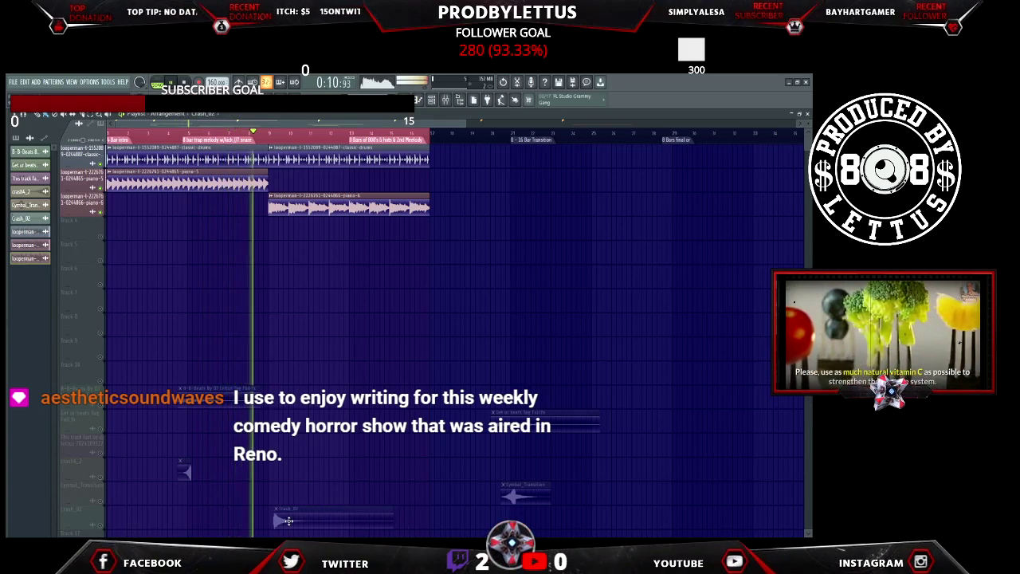
{"action": "left_click", "coordinate": [96, 526]}
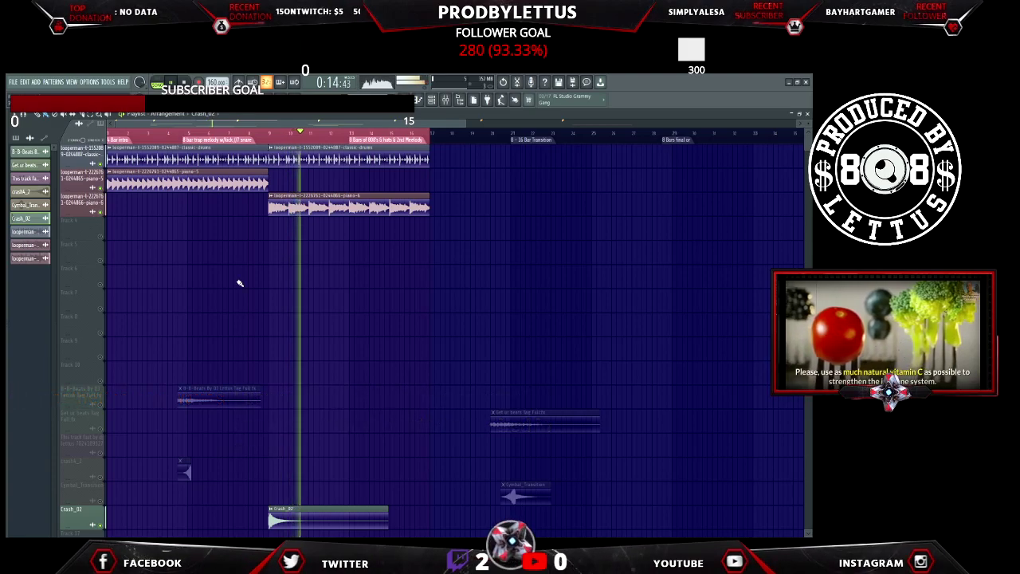
Rearrange the loops so the drums span bars 9 to 24, piano-5 repeats through bar 16, and piano-6 starts at bar 17
{"action": "left_click_drag", "start_coordinate": [190, 155], "coordinate": [513, 150]}
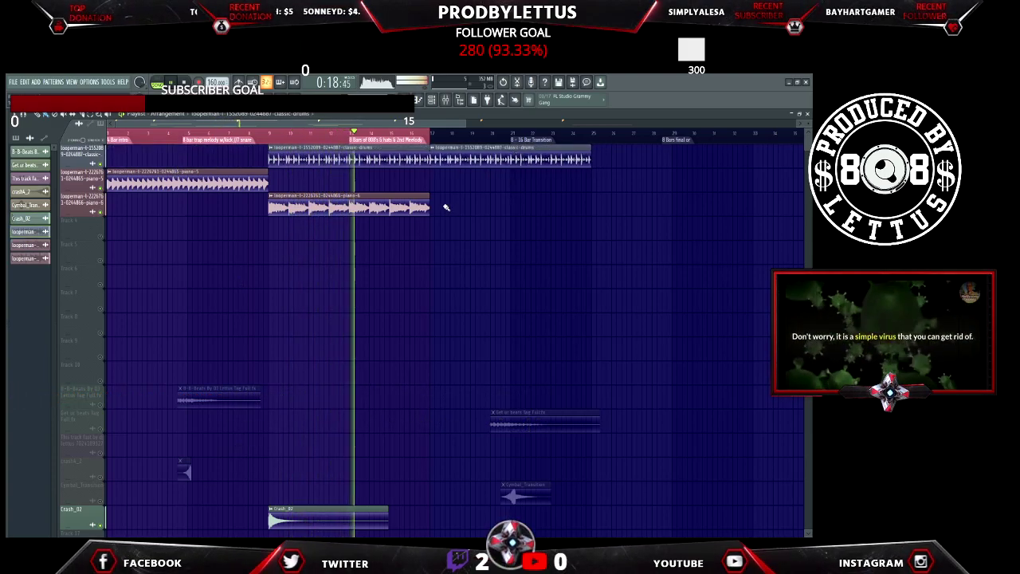
{"action": "left_click", "coordinate": [271, 184]}
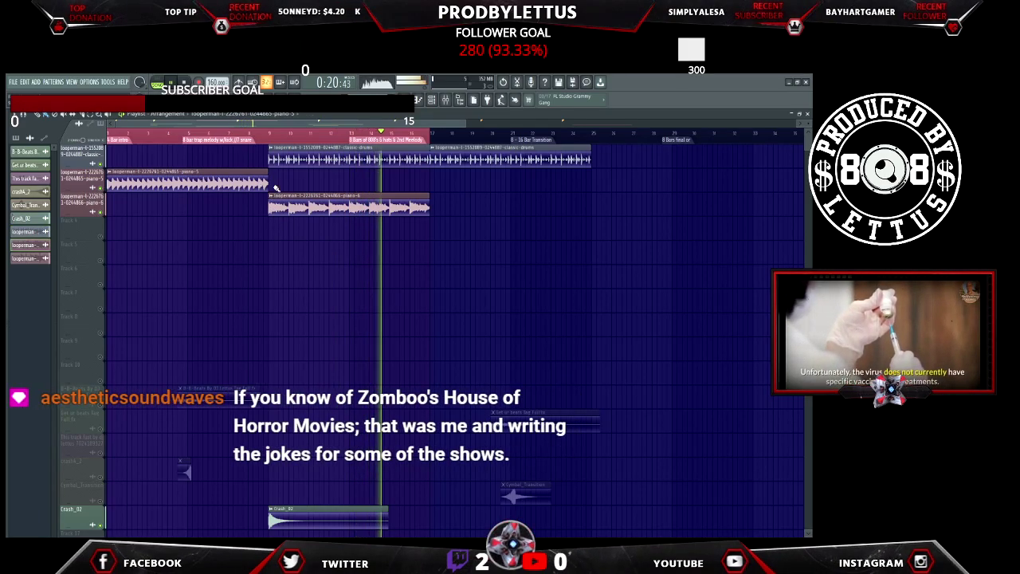
{"action": "left_click_drag", "start_coordinate": [271, 184], "coordinate": [430, 184]}
{"action": "left_click_drag", "start_coordinate": [290, 204], "coordinate": [450, 203]}
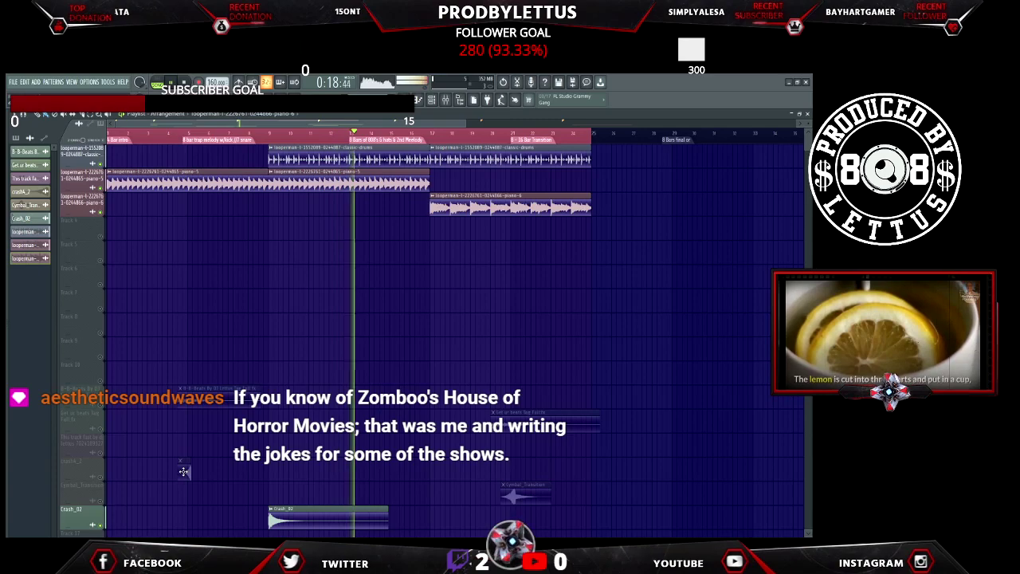
Move the crash4_2 clip to end at bar 9 and Cymbal_Transition to lead into bar 17, with both tracks unmuted
{"action": "left_click", "coordinate": [260, 473]}
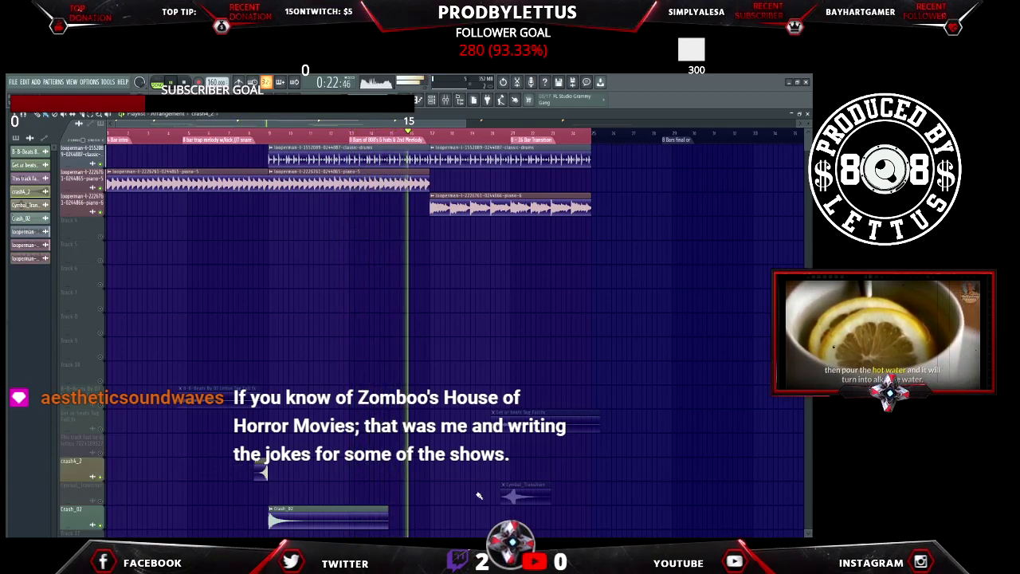
{"action": "left_click_drag", "start_coordinate": [522, 495], "coordinate": [435, 499]}
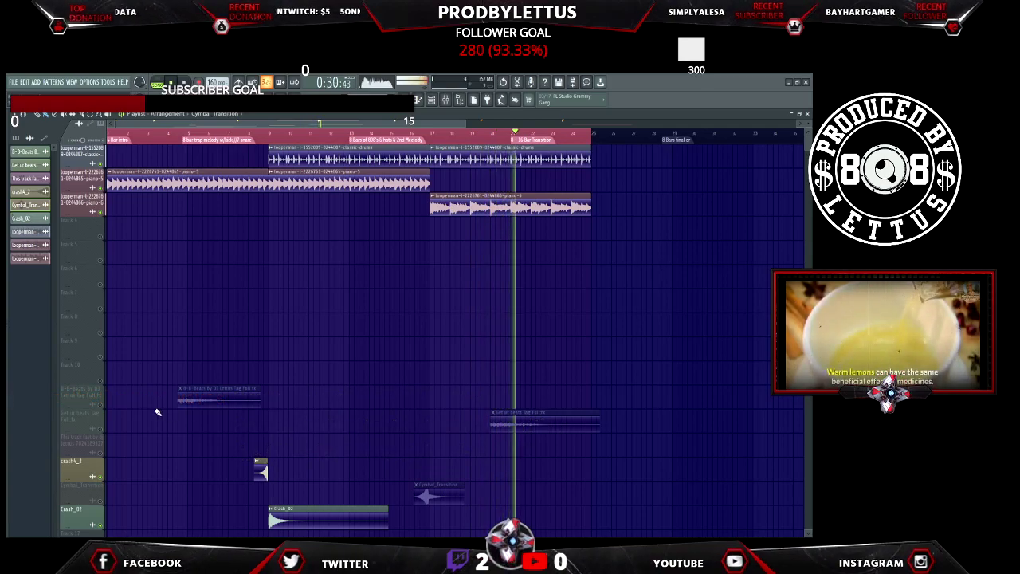
{"action": "left_click", "coordinate": [99, 501]}
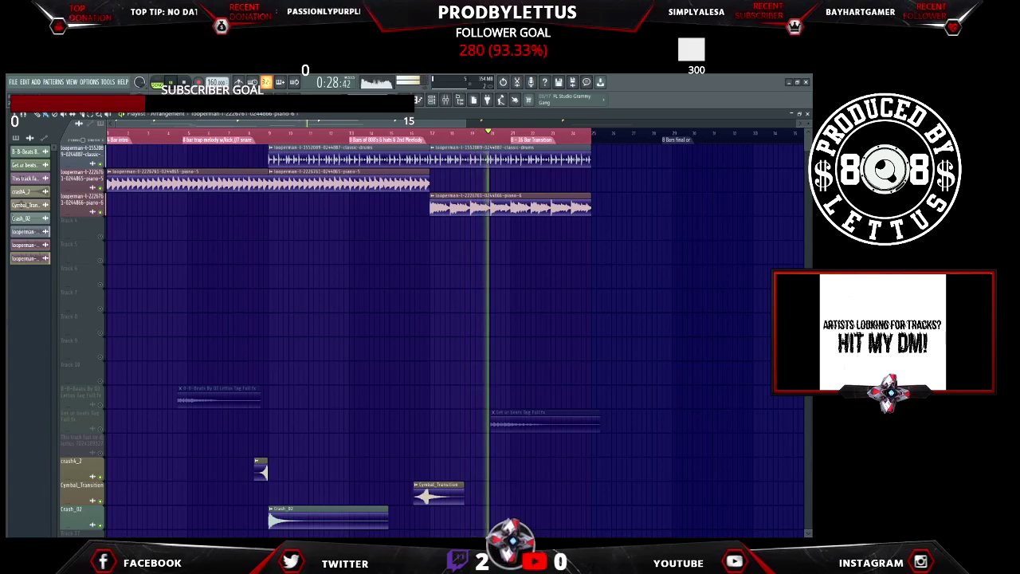
Nudge the Cymbal_Transition clip slightly earlier and add a second Crash_02 clip at bar 25
{"action": "left_click_drag", "start_coordinate": [439, 497], "coordinate": [436, 495]}
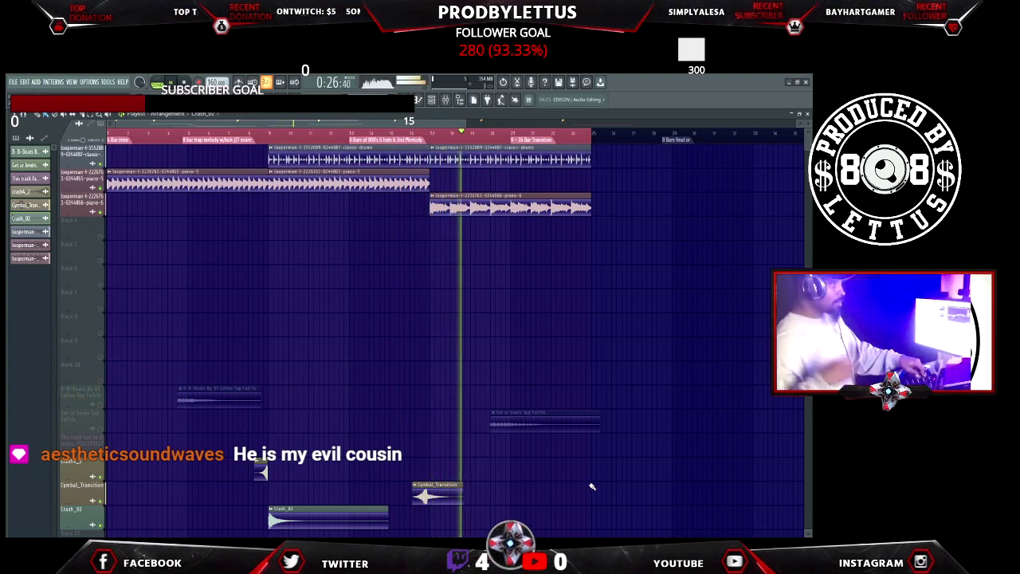
{"action": "left_click", "coordinate": [596, 520]}
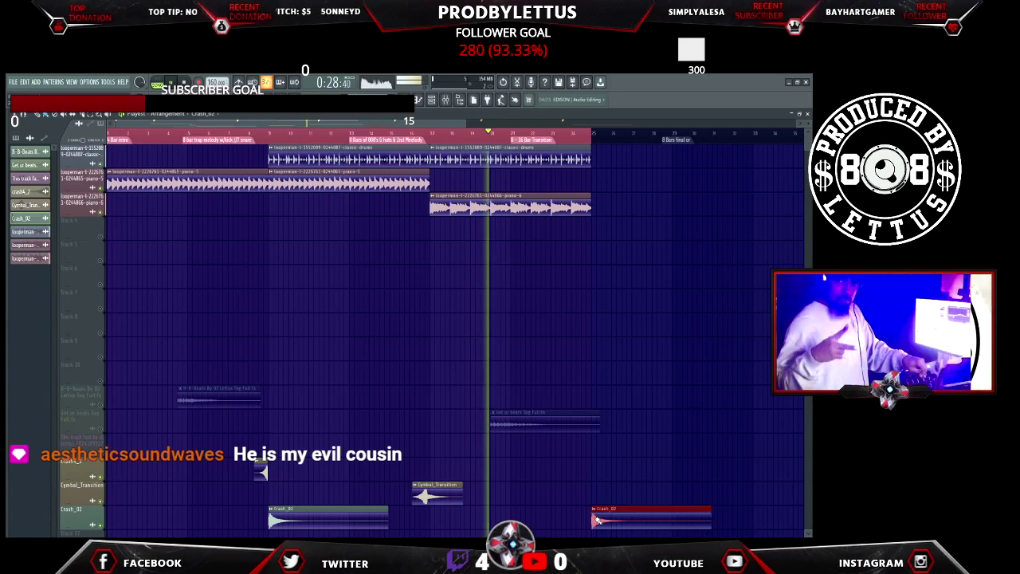
Trim the tail of the Crash_02 sample in its channel settings, shortening both of its Playlist clips to about three bars
{"action": "double_click", "coordinate": [628, 517]}
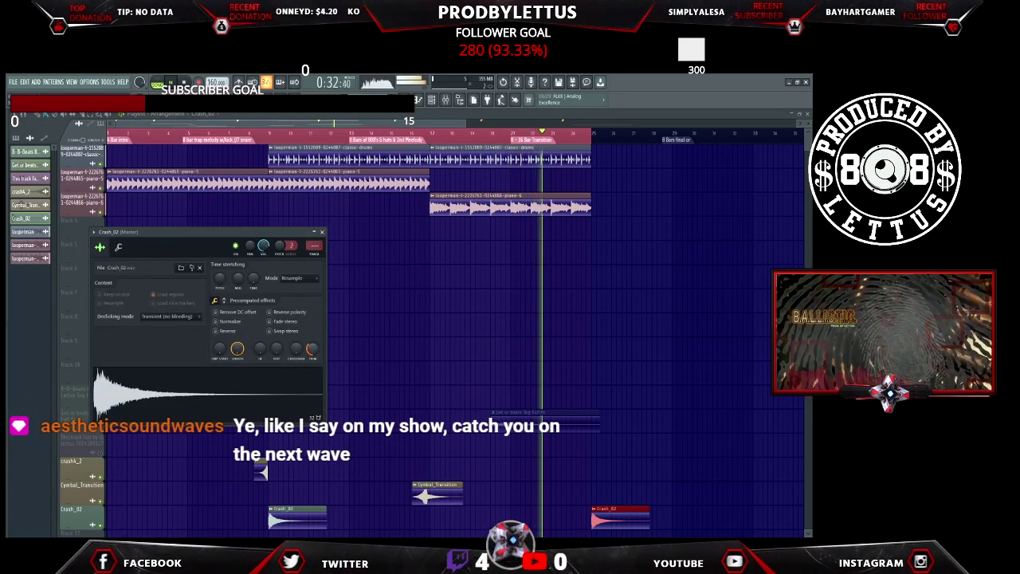
{"action": "left_click", "coordinate": [322, 232]}
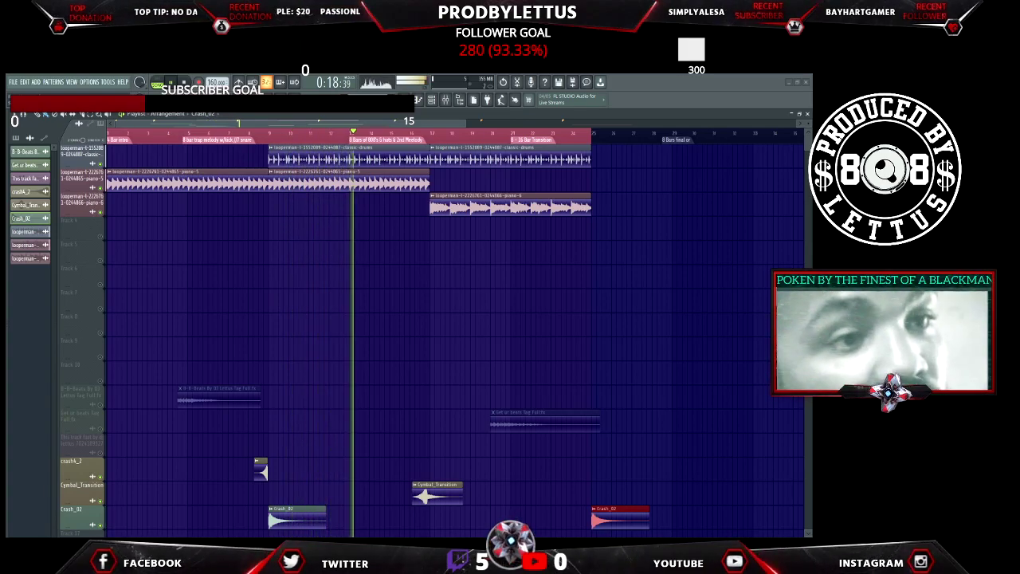
{"action": "key", "text": "alt+F8"}
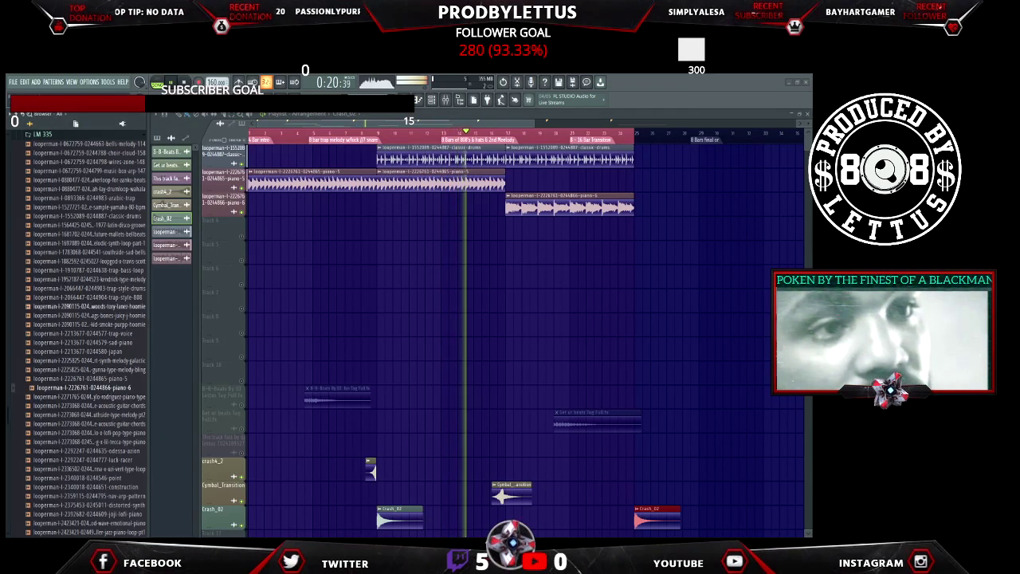
{"action": "key", "text": "alt+F8"}
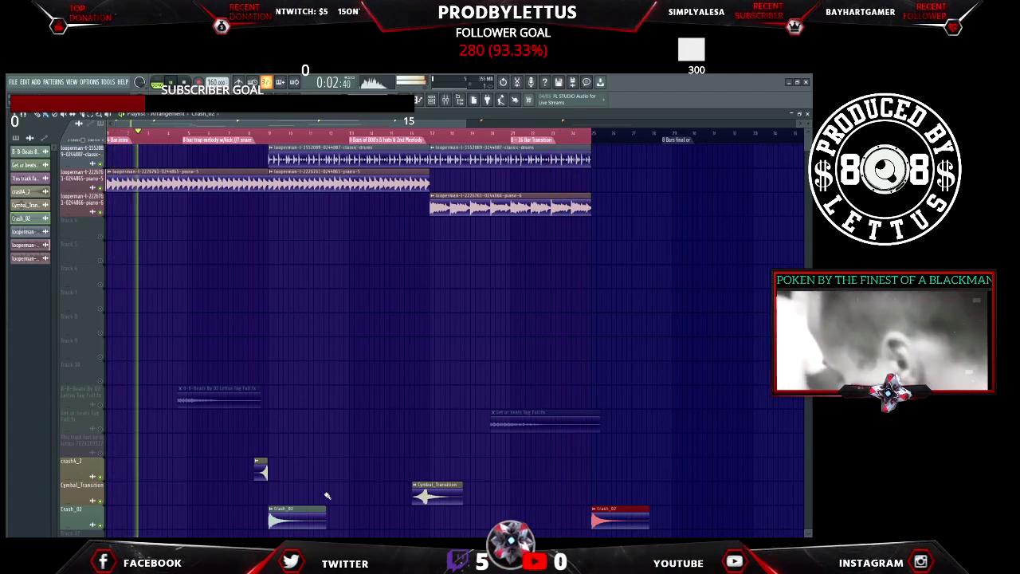
Add a second crash4_2 clip on its track, ending at bar 25 where the last Crash_02 clip starts
{"action": "left_click", "coordinate": [262, 472]}
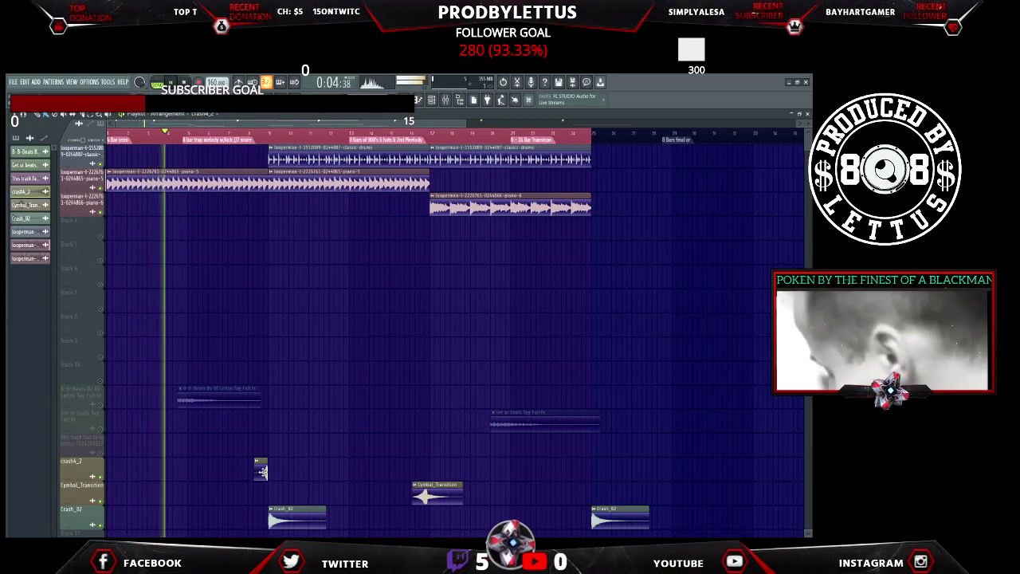
{"action": "left_click", "coordinate": [590, 472]}
{"action": "left_click_drag", "start_coordinate": [590, 483], "coordinate": [586, 485]}
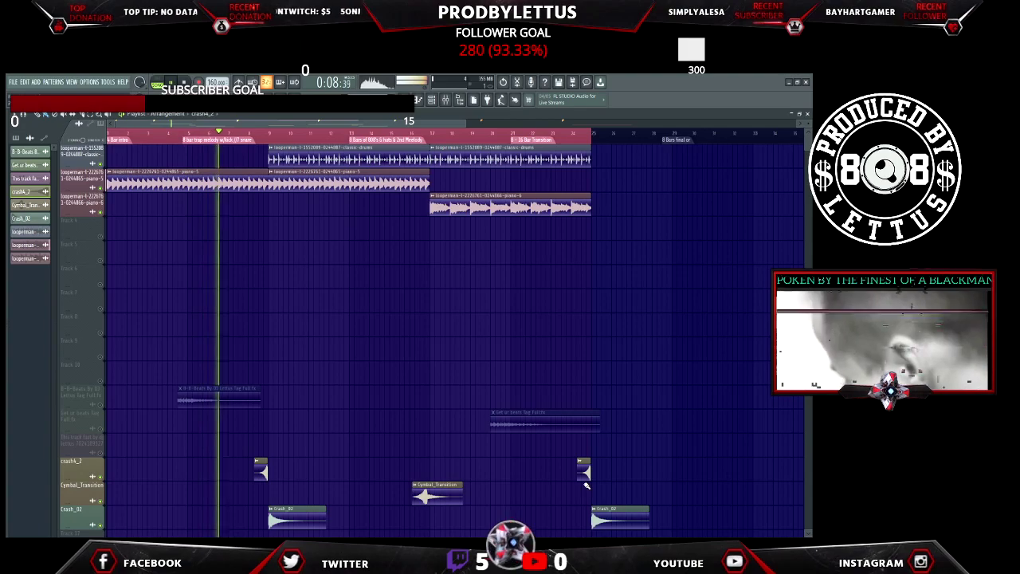